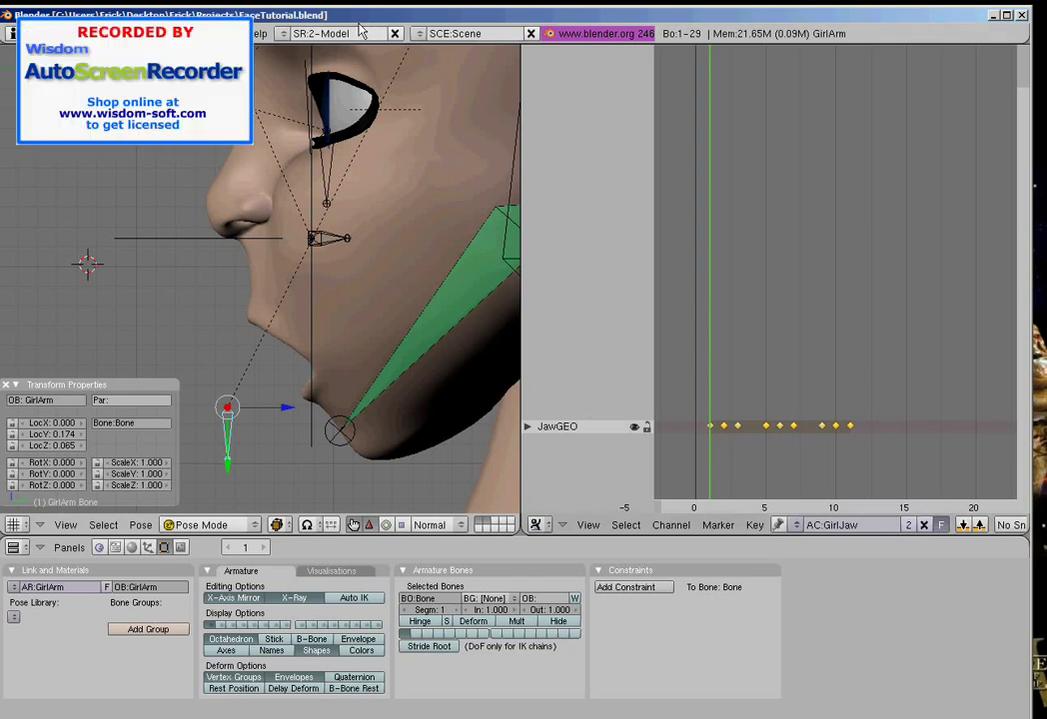
Step: Select the face control bones for the eye targets, mouth corner and brows and toggle off their Deform setting
middle_click_drag(361, 183, 310, 315)
right_click(313, 301)
middle_click_drag(135, 336, 154, 407, "shift")
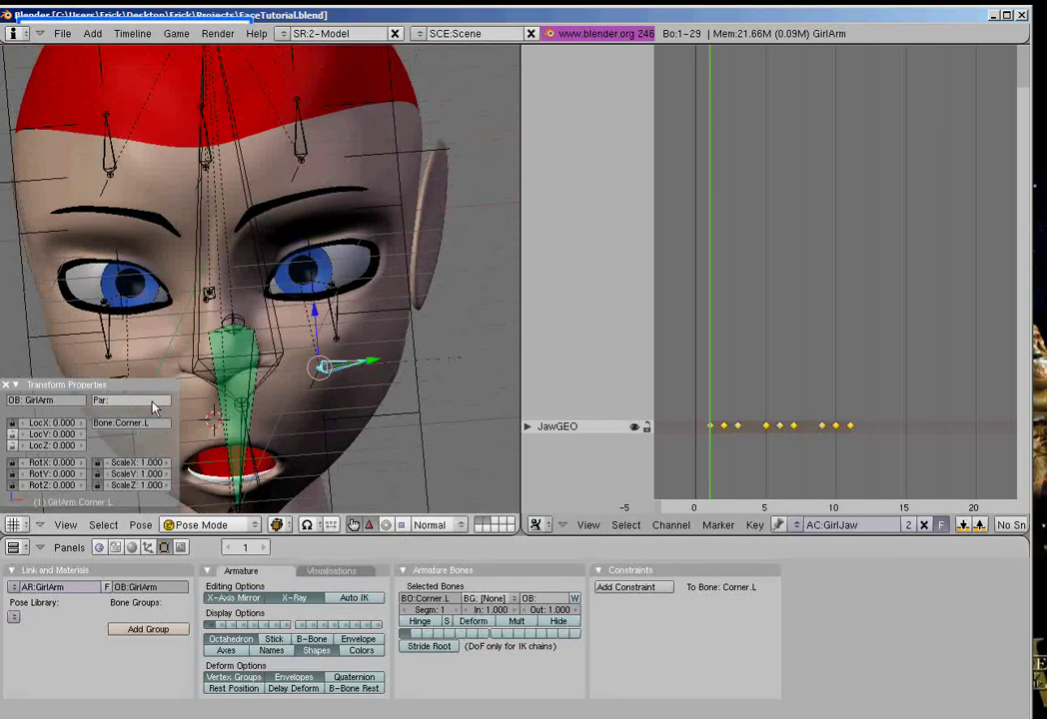
middle_click_drag(379, 359, 193, 353, "shift")
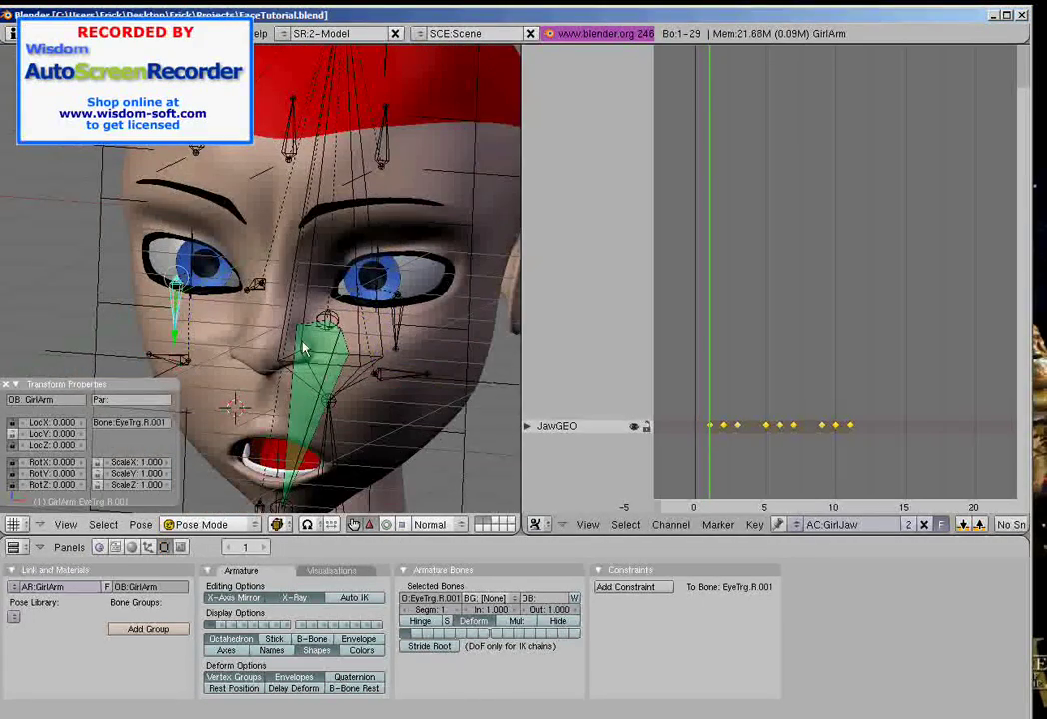
right_click(397, 333, "shift")
middle_click_drag(303, 288, 228, 211)
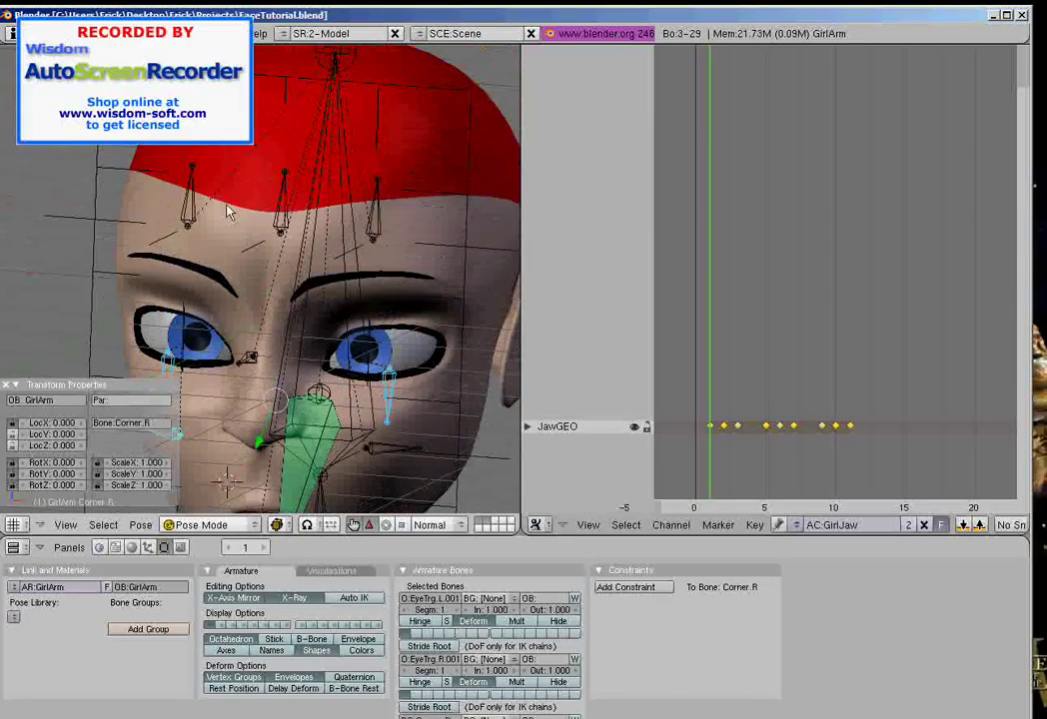
scroll(377, 215, "down", 4)
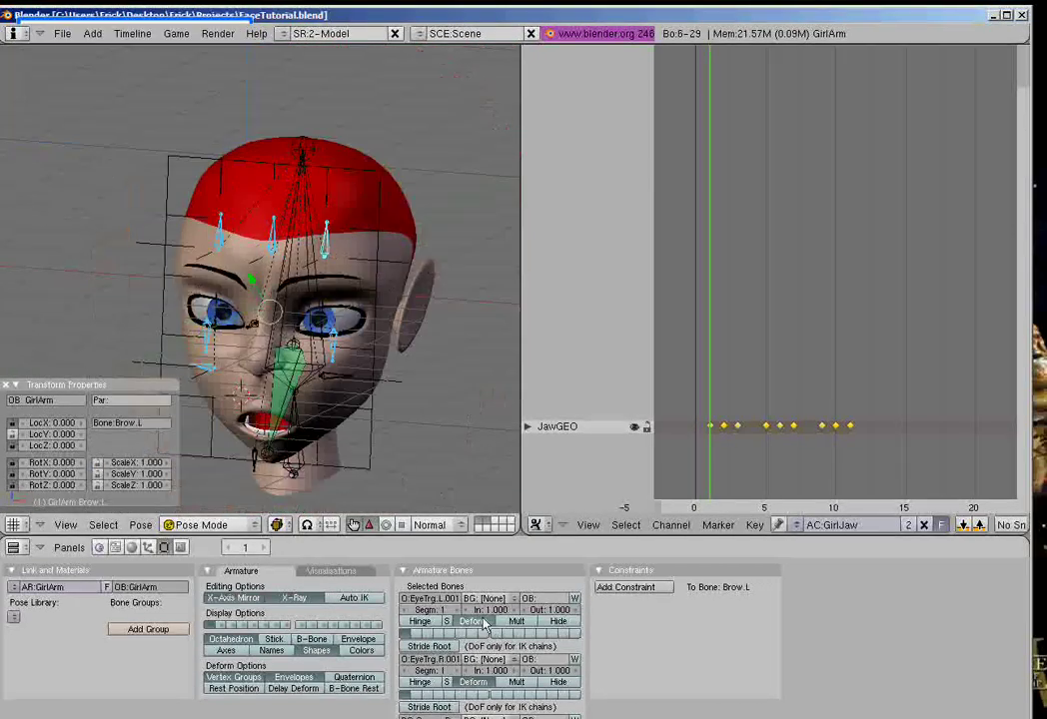
right_click(305, 236, "shift")
key("shift+w")
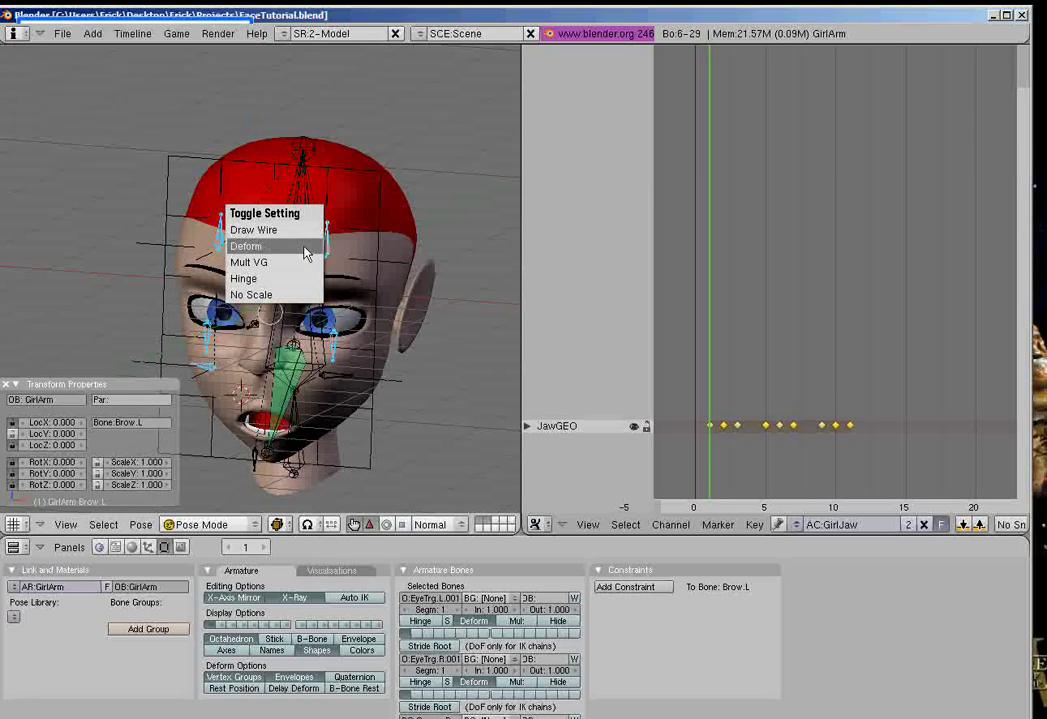
left_click(305, 252)
Step: Select the head mesh and switch it to Weight Paint mode
mouse_move(299, 464)
middle_mouse_down("shift")
mouse_move(341, 327)
mouse_move(306, 368)
mouse_move(371, 300)
middle_mouse_up("shift")
scroll(341, 326, "up", 3)
right_click(299, 373)
scroll(337, 375, "up", 2)
right_click(331, 251)
key("ctrl+Tab")
Step: Make LoLipLat the active vertex group of the head mesh
right_click(299, 345, "ctrl")
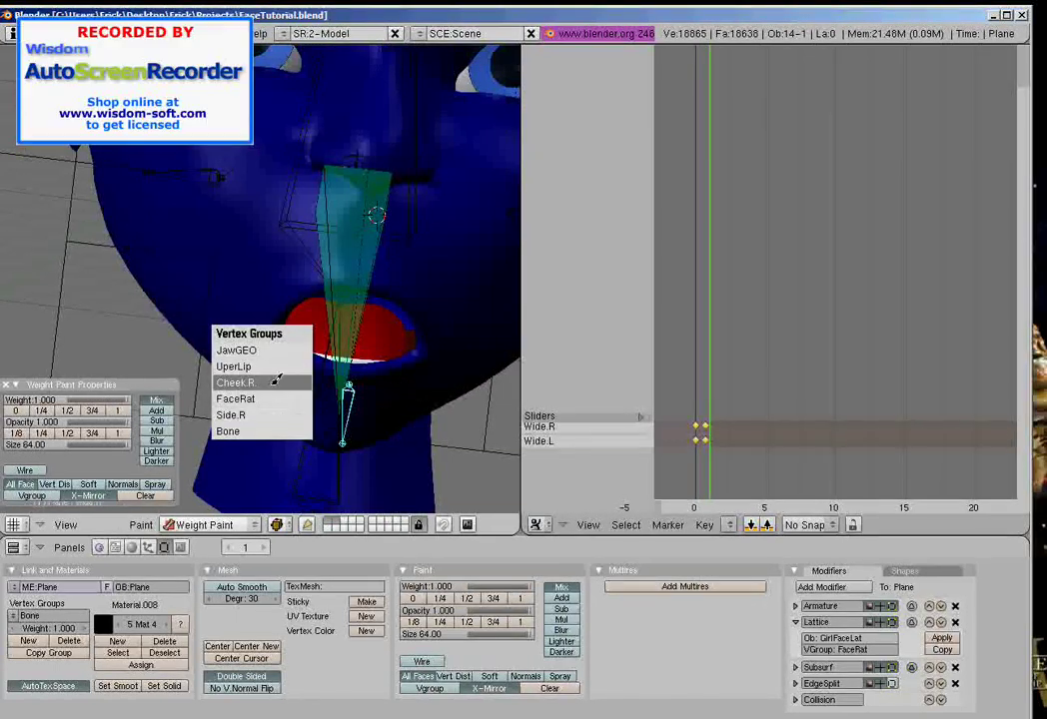
right_click(304, 342, "ctrl")
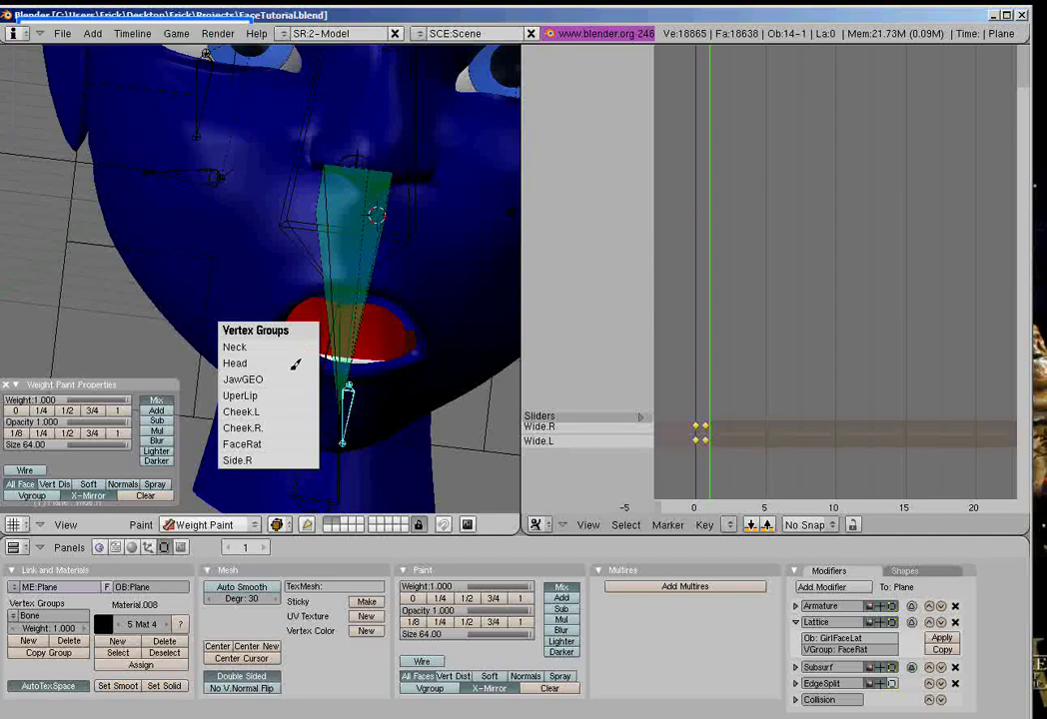
middle_click_drag(434, 428, 341, 340)
left_click(343, 339, "shift")
left_click(343, 357)
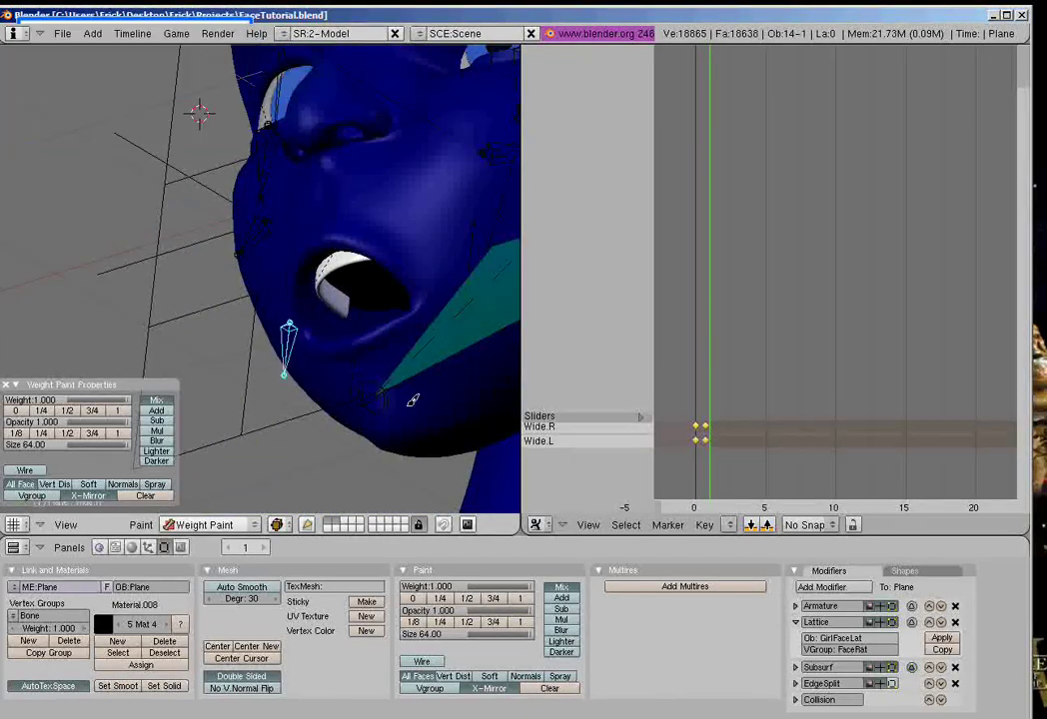
left_click(15, 617)
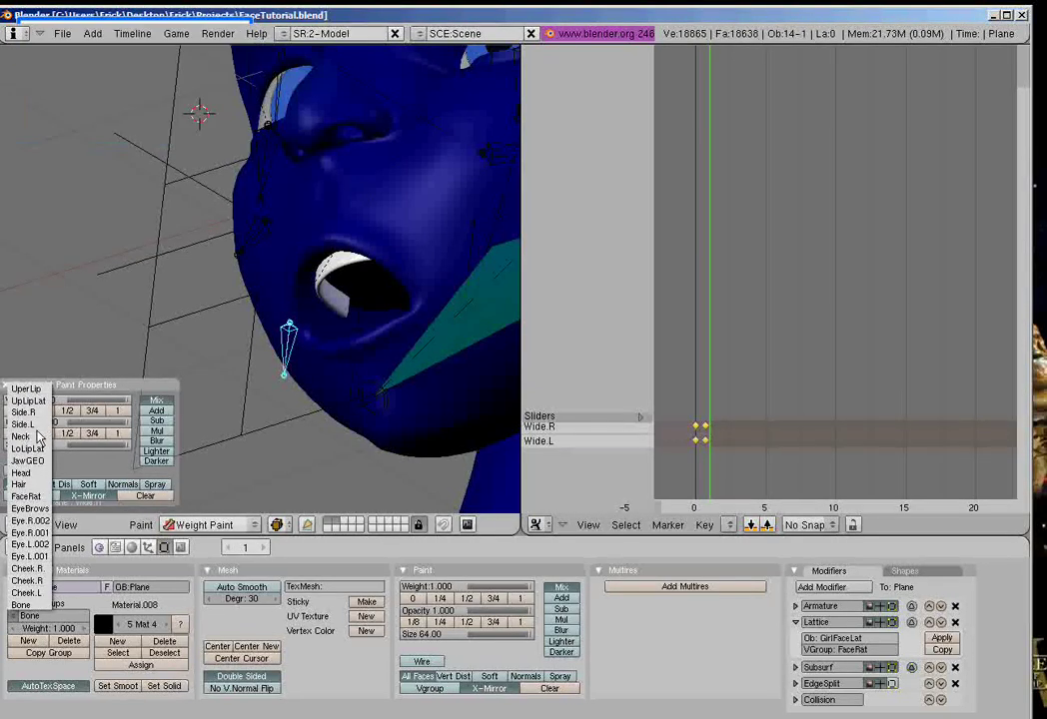
left_click(29, 448)
Step: Paint the lower lip into the LoLipLat group at weight 1.000
mouse_move(380, 375)
middle_mouse_down()
mouse_move(204, 346)
mouse_move(201, 356)
mouse_move(294, 316)
mouse_move(199, 399)
mouse_move(339, 299)
mouse_move(314, 280)
mouse_move(297, 346)
mouse_move(259, 358)
mouse_move(229, 404)
middle_mouse_up()
scroll(204, 346, "up", 4)
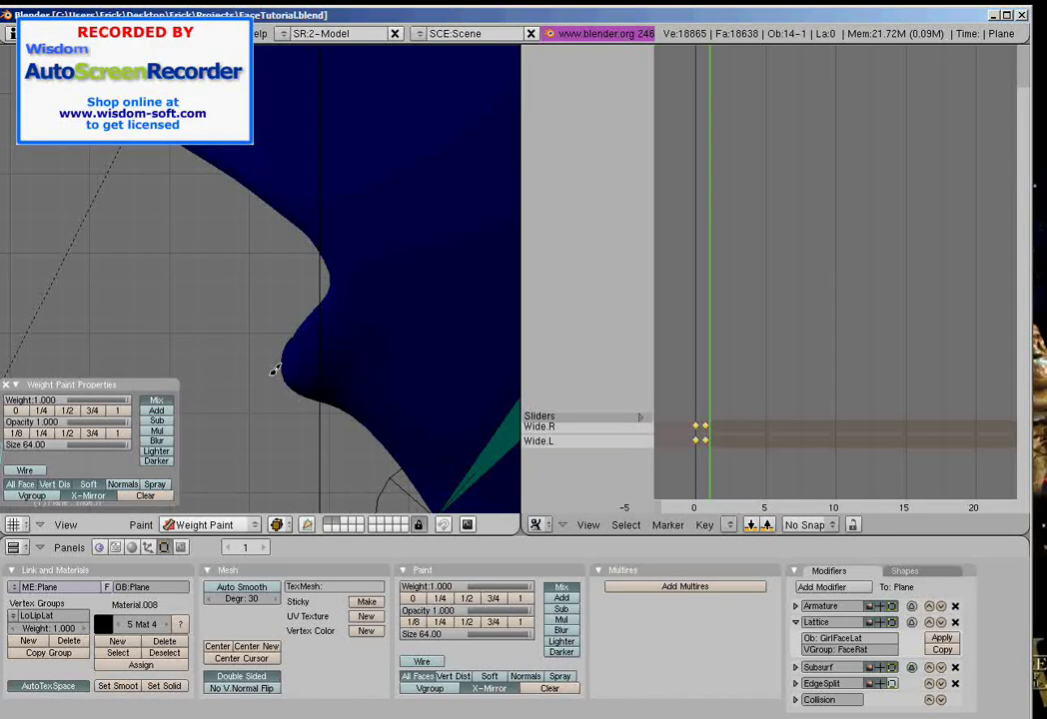
left_click_drag(281, 365, 296, 337)
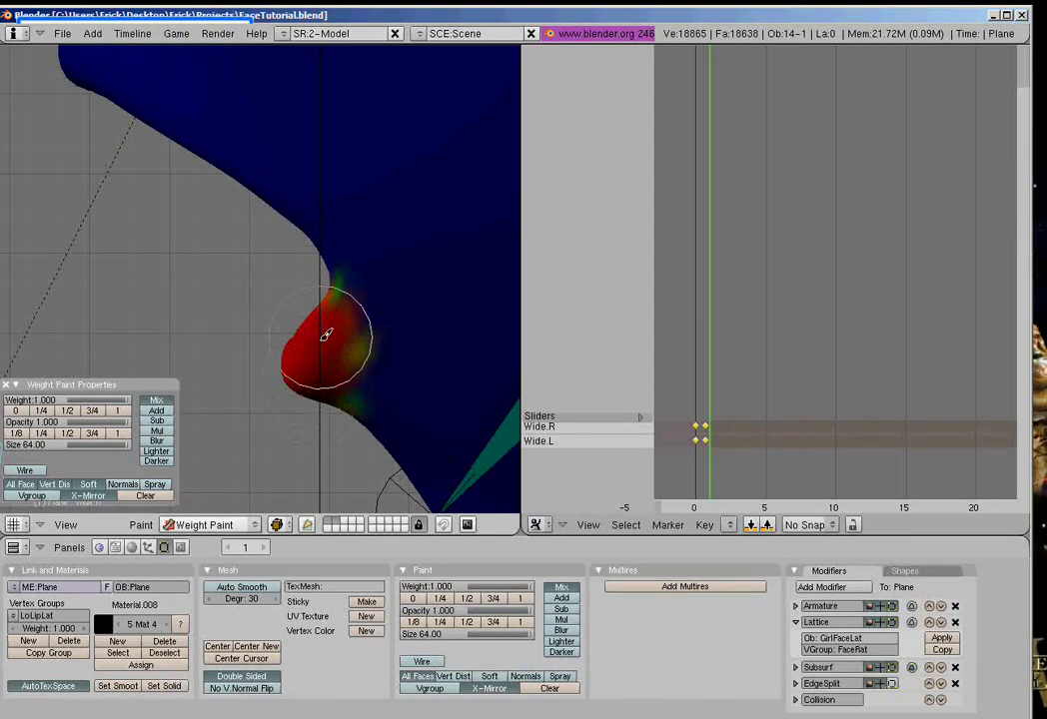
mouse_move(307, 365)
middle_mouse_down()
mouse_move(330, 378)
mouse_move(325, 395)
mouse_move(210, 324)
mouse_move(225, 318)
middle_mouse_up()
left_click_drag(335, 323, 315, 316)
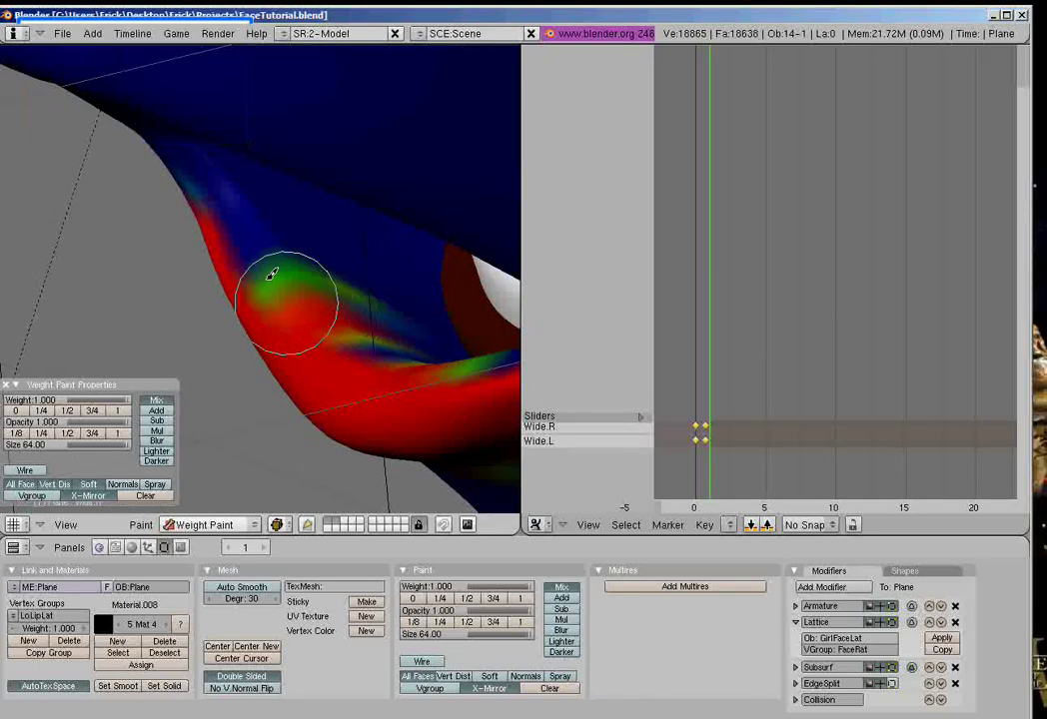
middle_click_drag(310, 325, 282, 302)
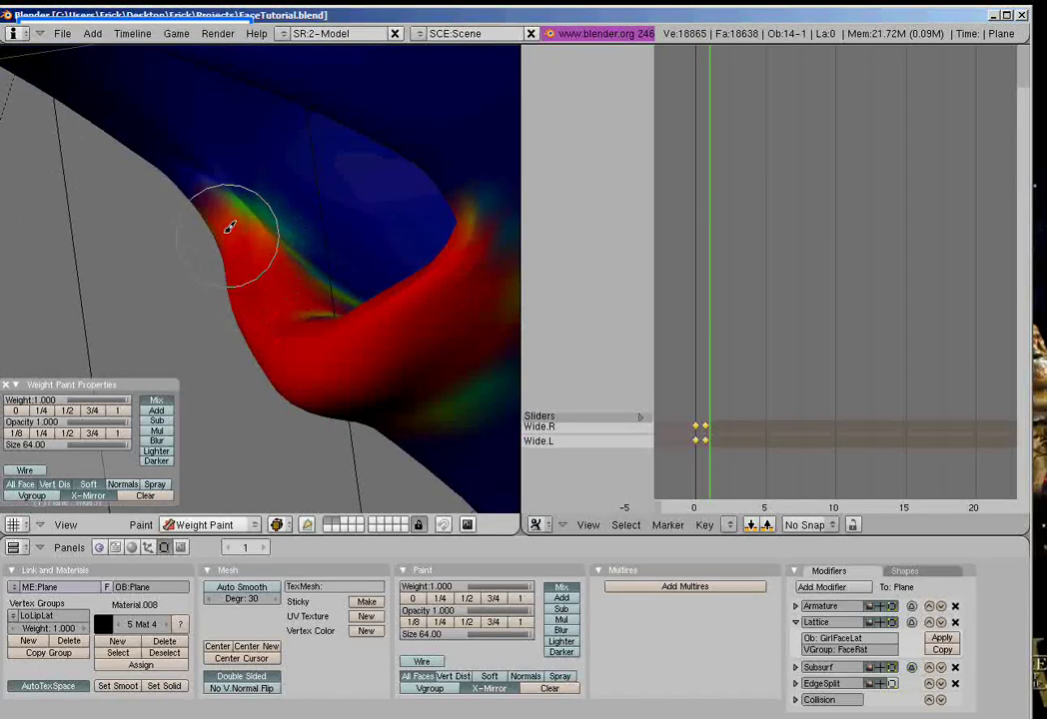
Step: Extend the LoLipLat weights to the lip's inner edge and mouth corners, with a softer falloff toward the chin
mouse_move(229, 228)
middle_mouse_down()
mouse_move(241, 253)
mouse_move(366, 305)
mouse_move(299, 262)
mouse_move(294, 310)
middle_mouse_up()
mouse_move(308, 207)
middle_mouse_down()
mouse_move(297, 241)
mouse_move(311, 275)
mouse_move(283, 304)
mouse_move(234, 168)
mouse_move(209, 260)
mouse_move(256, 339)
middle_mouse_up()
mouse_move(236, 281)
middle_mouse_down()
mouse_move(252, 327)
mouse_move(241, 310)
middle_mouse_up()
mouse_move(233, 220)
middle_mouse_down()
mouse_move(300, 307)
mouse_move(290, 325)
mouse_move(270, 281)
mouse_move(291, 296)
middle_mouse_up()
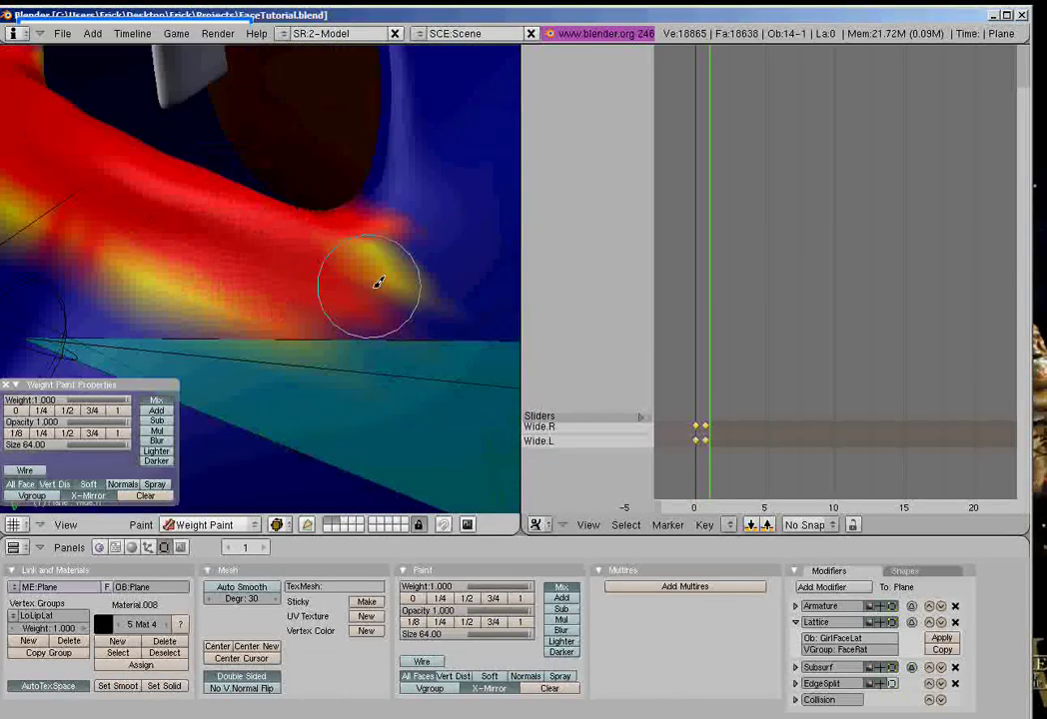
scroll(274, 290, "down", 7)
mouse_move(120, 317)
middle_mouse_down()
mouse_move(175, 311)
mouse_move(375, 337)
mouse_move(201, 445)
mouse_move(257, 288)
mouse_move(295, 330)
mouse_move(234, 316)
mouse_move(281, 351)
mouse_move(269, 320)
mouse_move(220, 334)
mouse_move(215, 345)
mouse_move(283, 355)
mouse_move(304, 290)
mouse_move(289, 323)
mouse_move(292, 312)
mouse_move(280, 318)
mouse_move(403, 571)
middle_mouse_up()
middle_click_drag(290, 380, 293, 335)
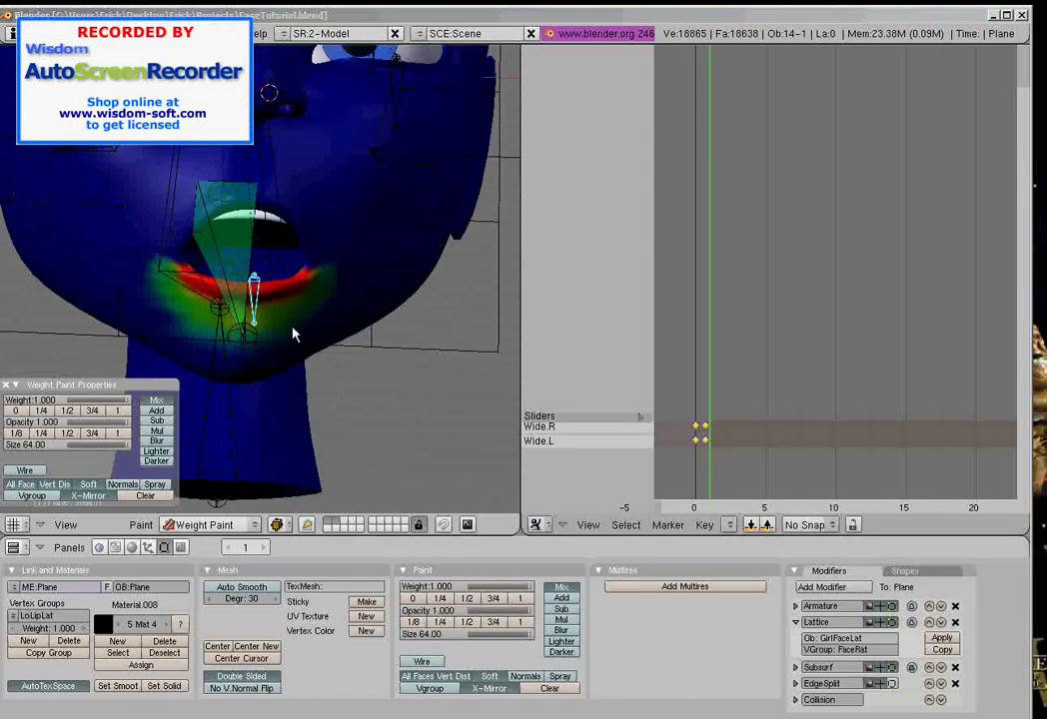
Step: Clip the view to the lower jaw and blur the LoLipLat weights on the inside of the lower lip
mouse_move(408, 91)
middle_mouse_down()
mouse_move(276, 333)
mouse_move(314, 256)
mouse_move(301, 321)
middle_mouse_up()
scroll(289, 297, "up", 4)
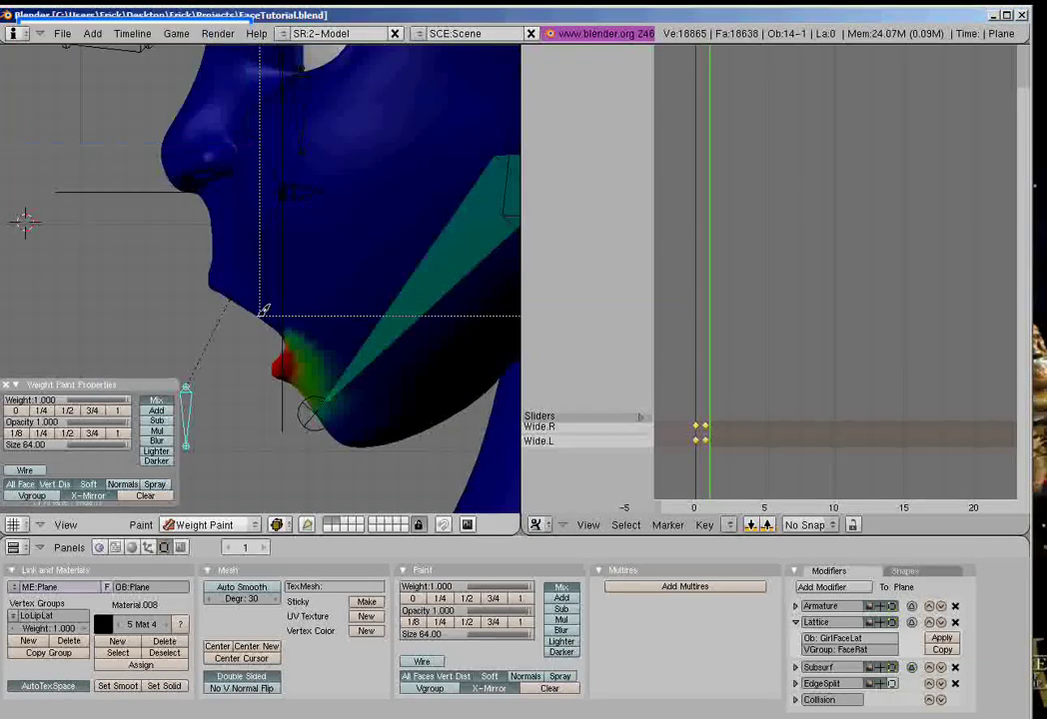
left_click_drag(397, 455, 398, 454)
mouse_move(385, 425)
middle_mouse_down()
mouse_move(308, 352)
mouse_move(252, 415)
mouse_move(268, 331)
mouse_move(219, 355)
mouse_move(287, 351)
mouse_move(203, 340)
mouse_move(217, 338)
mouse_move(205, 297)
middle_mouse_up()
scroll(288, 352, "up", 3)
mouse_move(242, 397)
middle_mouse_down()
mouse_move(261, 386)
mouse_move(254, 340)
mouse_move(292, 334)
mouse_move(231, 386)
mouse_move(308, 383)
middle_mouse_up()
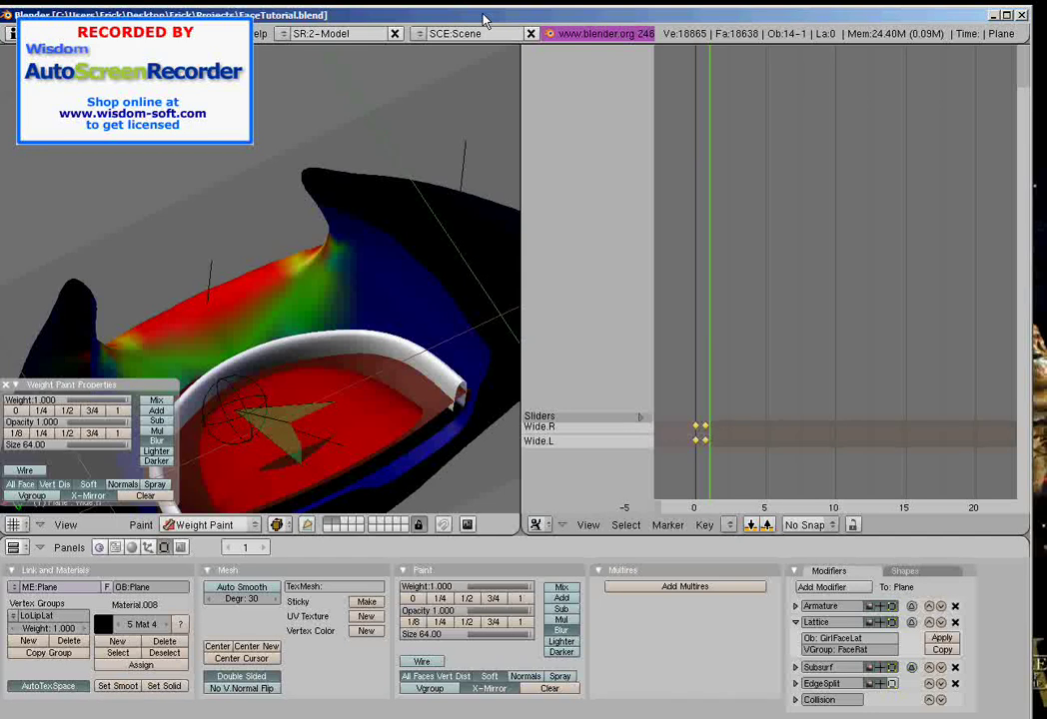
mouse_move(274, 187)
middle_mouse_down()
mouse_move(222, 320)
mouse_move(228, 271)
mouse_move(344, 311)
mouse_move(140, 306)
middle_mouse_up()
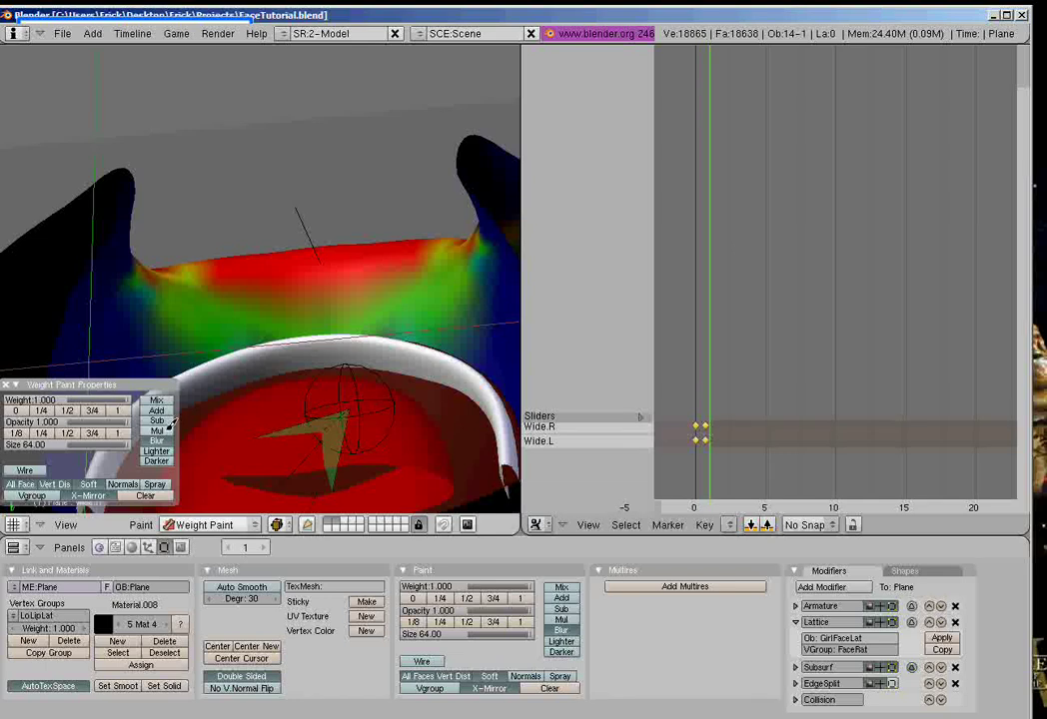
scroll(270, 254, "up", 5)
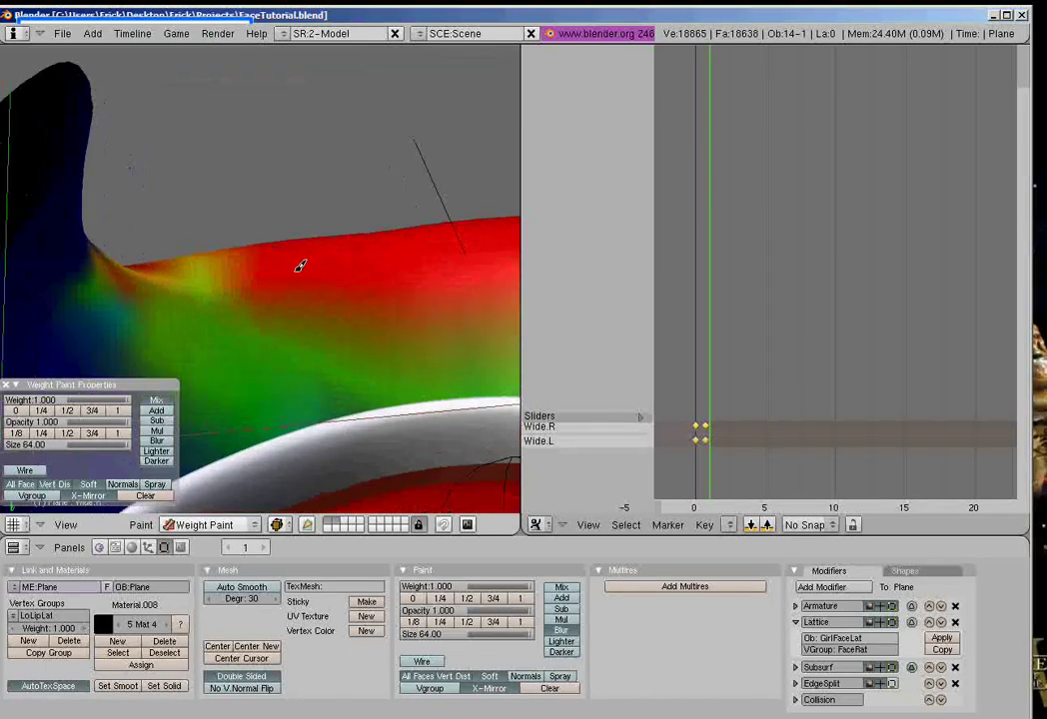
mouse_move(287, 258)
middle_mouse_down()
mouse_move(304, 260)
mouse_move(240, 233)
mouse_move(284, 331)
mouse_move(287, 297)
middle_mouse_up()
Step: Check the painted lower lip from the front and remove the view clipping to show the whole head
key("KP_1")
scroll(287, 297, "down", 6)
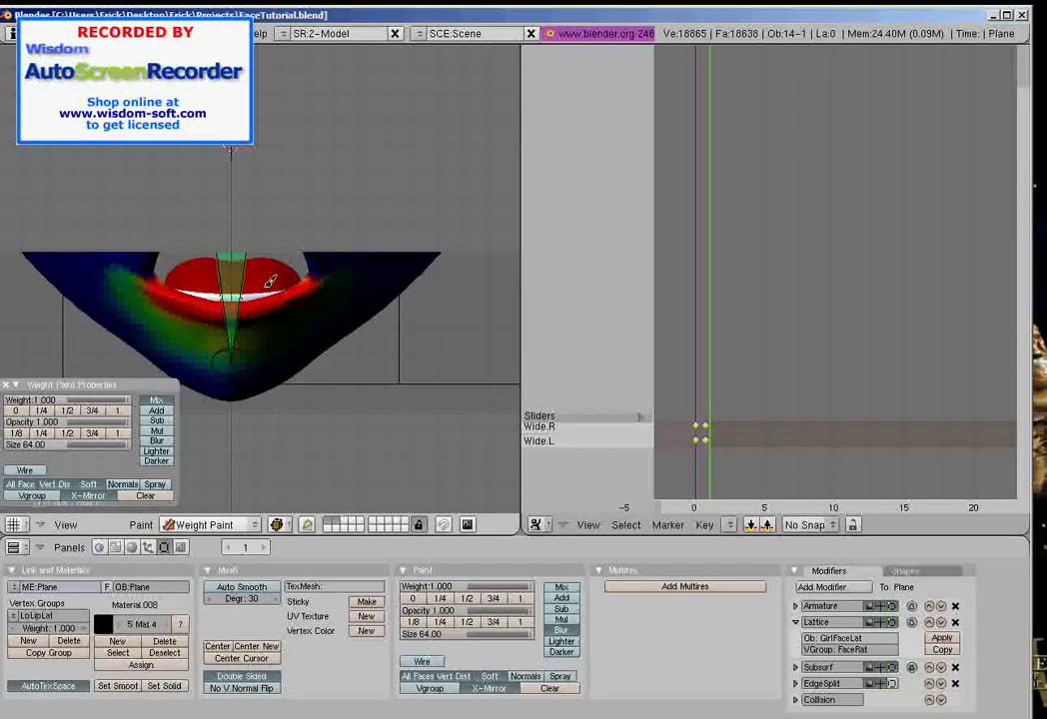
middle_click_drag(286, 297, 295, 270)
key("alt+b")
key("KP_1")
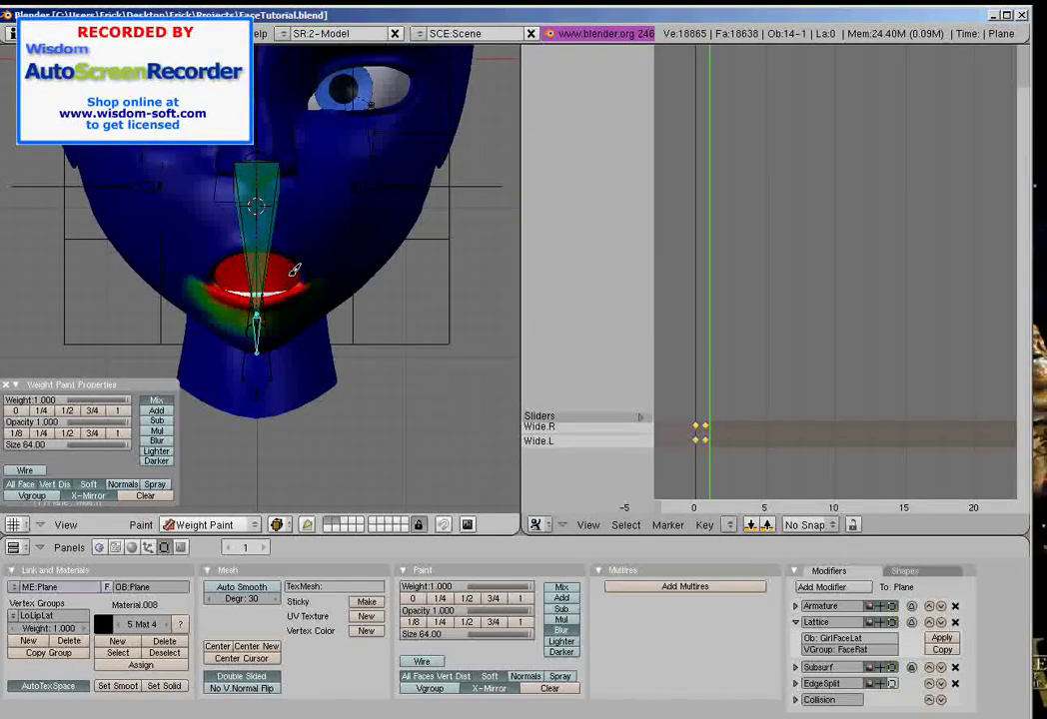
Step: Return to the armature, clear the location of the jaw control bone below the chin, and unlink the GirlJaw action
scroll(232, 275, "down", 4)
middle_click_drag(232, 275, 214, 279)
scroll(215, 279, "up", 3)
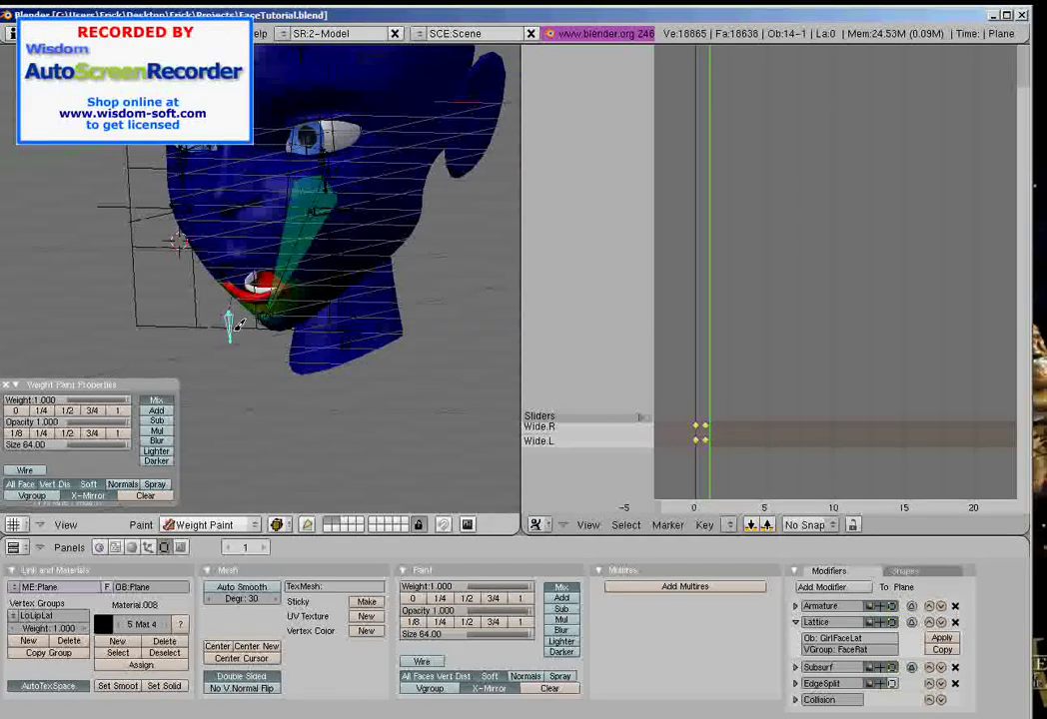
key("ctrl+Tab")
right_click(231, 326)
mouse_move(243, 320)
middle_mouse_down()
mouse_move(312, 308)
mouse_move(267, 314)
middle_mouse_up()
key("alt+g")
key("Return")
scroll(268, 315, "up", 2)
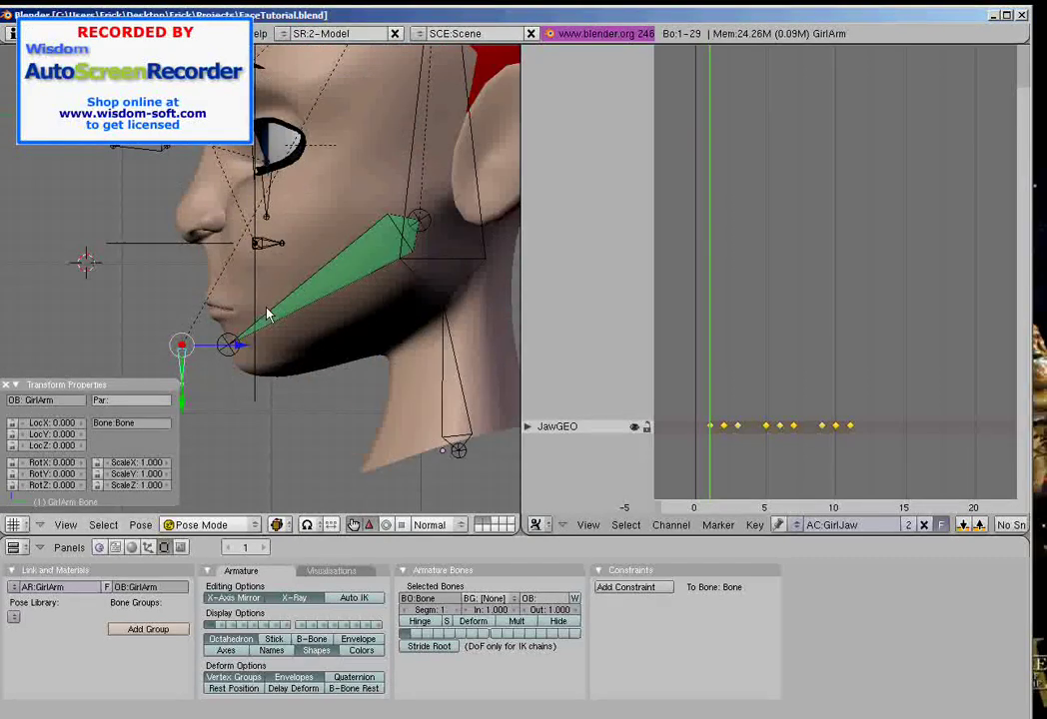
left_click(924, 526)
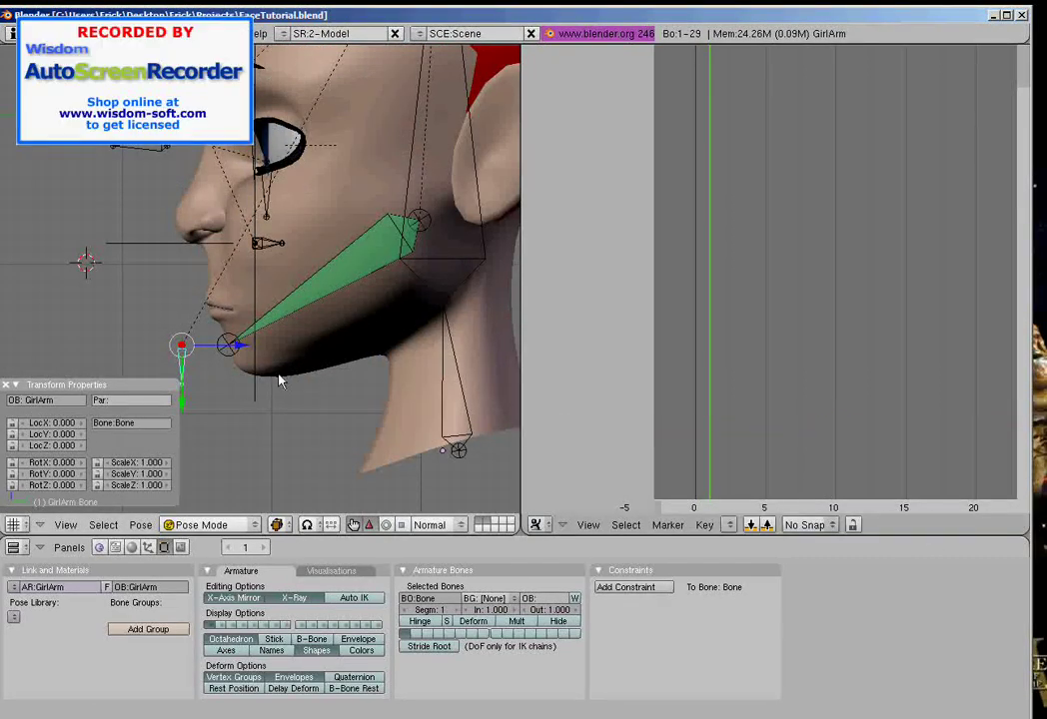
Step: Try moving the jaw control bone around to test how the jaw and lower lip deform
middle_click_drag(239, 377, 318, 332, "shift")
scroll(318, 331, "up", 1)
key("g")
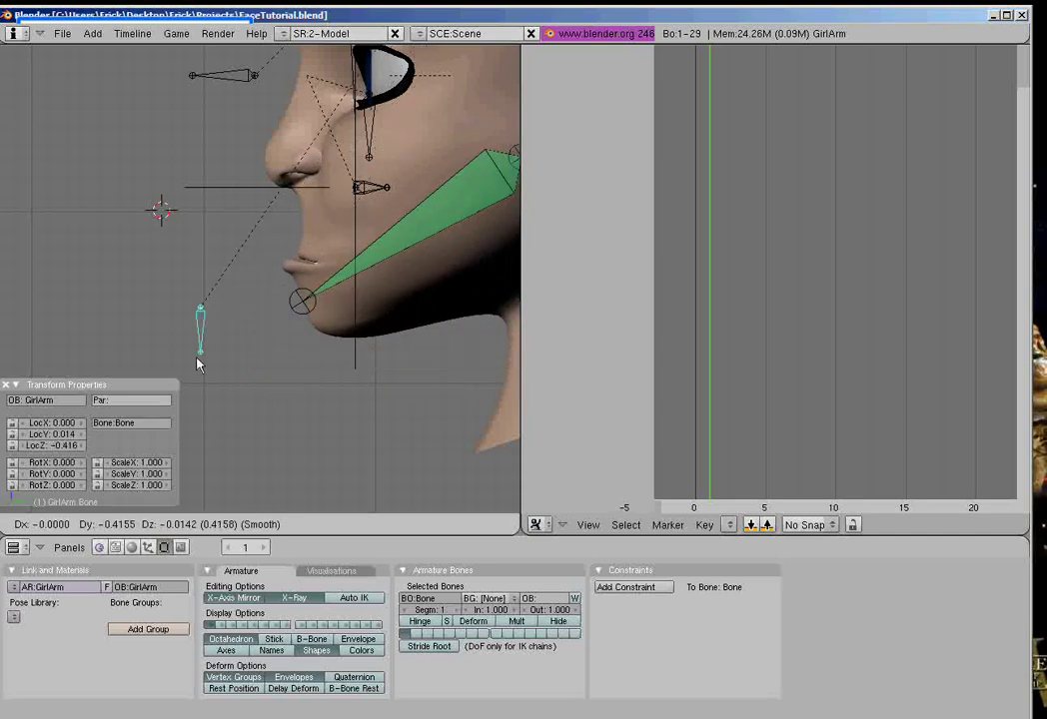
right_click(240, 317)
scroll(233, 313, "down", 3)
key("g")
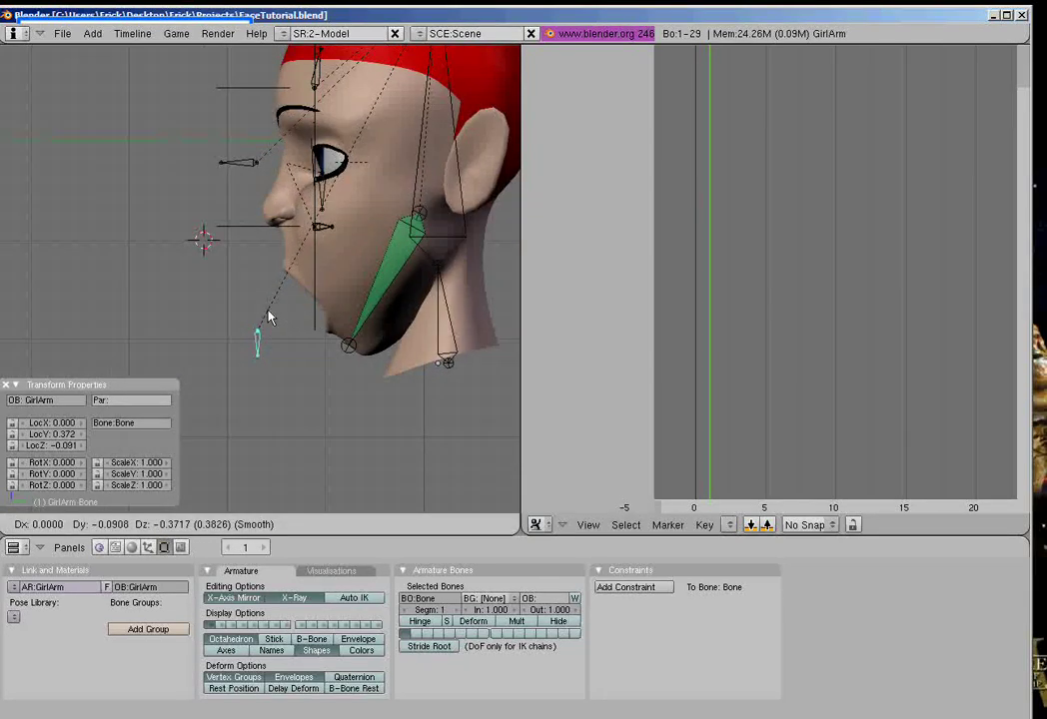
left_click(282, 309)
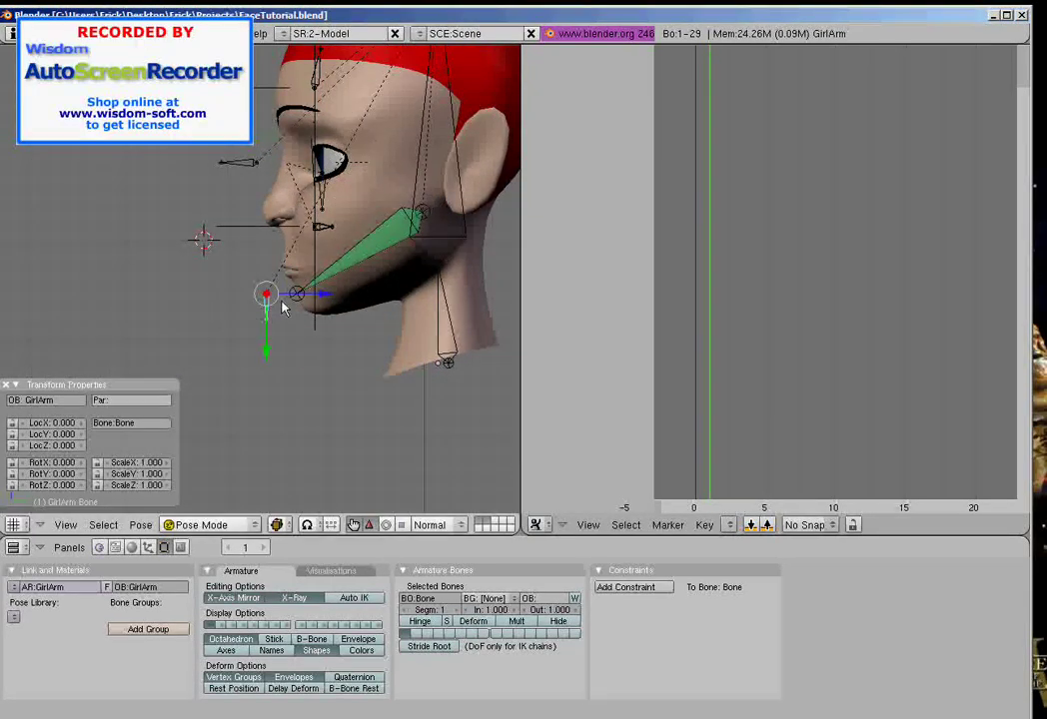
Step: Move the Corner.L bone up and outward to LocY 0.697 and LocZ 0.883 to test a one-sided smile
scroll(305, 312, "up", 3)
middle_click_drag(333, 318, 301, 371, "shift")
scroll(329, 311, "up", 1)
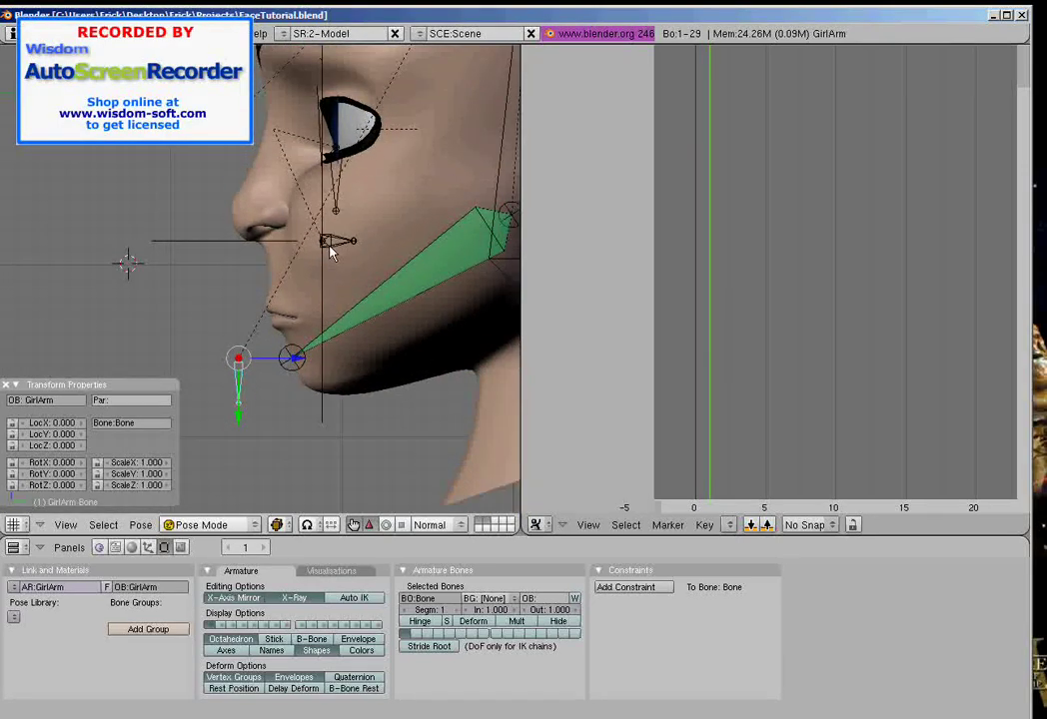
scroll(330, 311, "down", 1)
right_click(331, 247)
key("g")
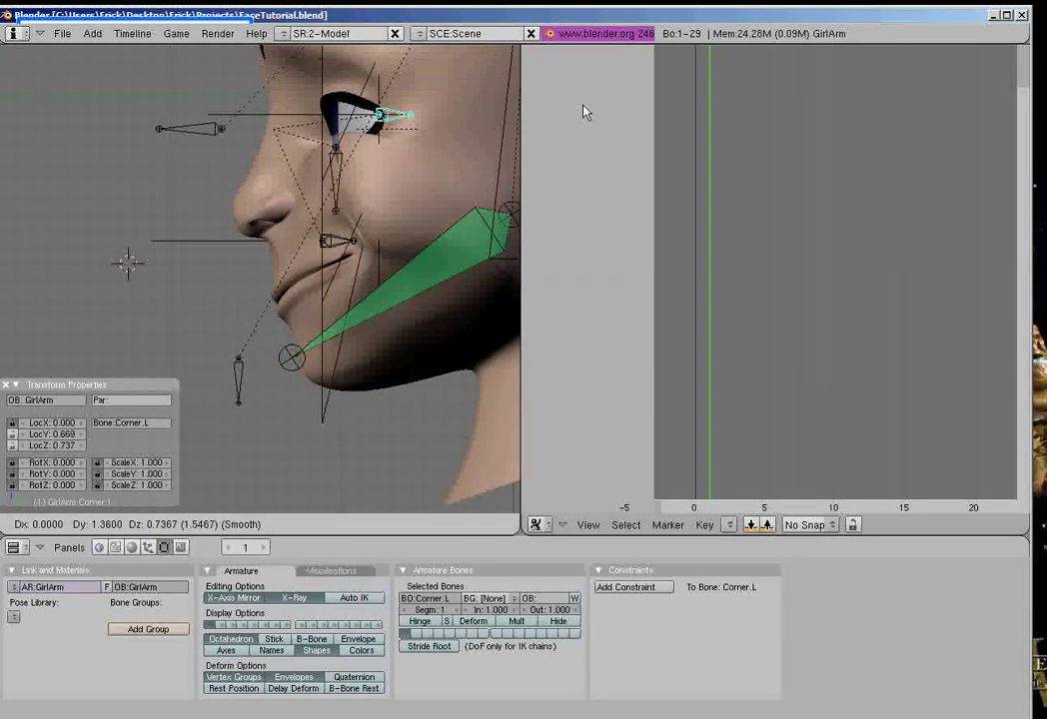
left_click(580, 100)
scroll(300, 250, "down", 3)
middle_click_drag(268, 250, 339, 284)
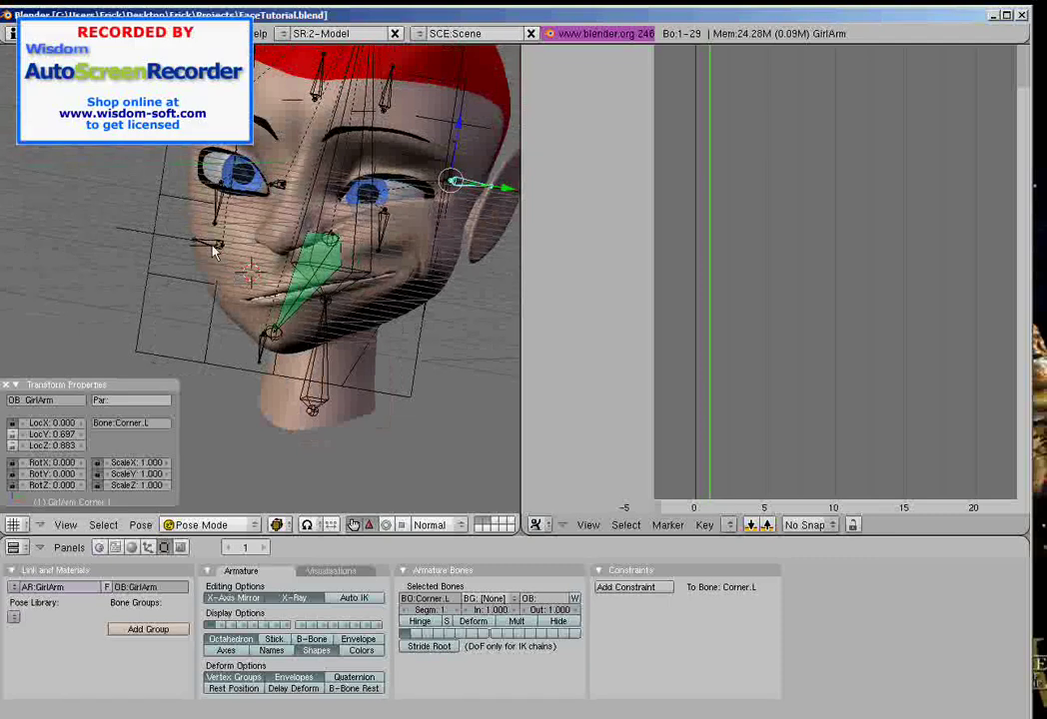
Step: Move the Corner.R bone to test the other mouth corner's deformation
right_click(213, 252)
key("g")
left_click(167, 169)
middle_click_drag(186, 232, 395, 312)
key("g")
left_click(228, 285)
Step: Select both mouth corner bones and clear their location
right_click(453, 262, "shift")
key("alt+g")
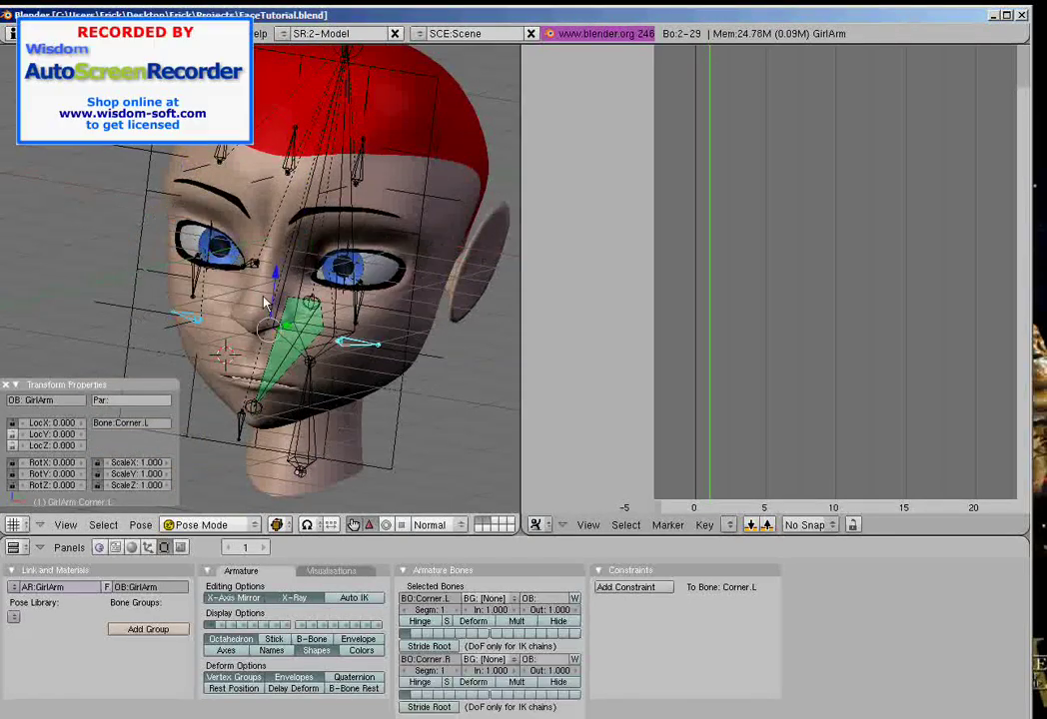
Step: Try raising both mouth corner bones together to test a smile
middle_click_drag(264, 300, 282, 272)
key("g")
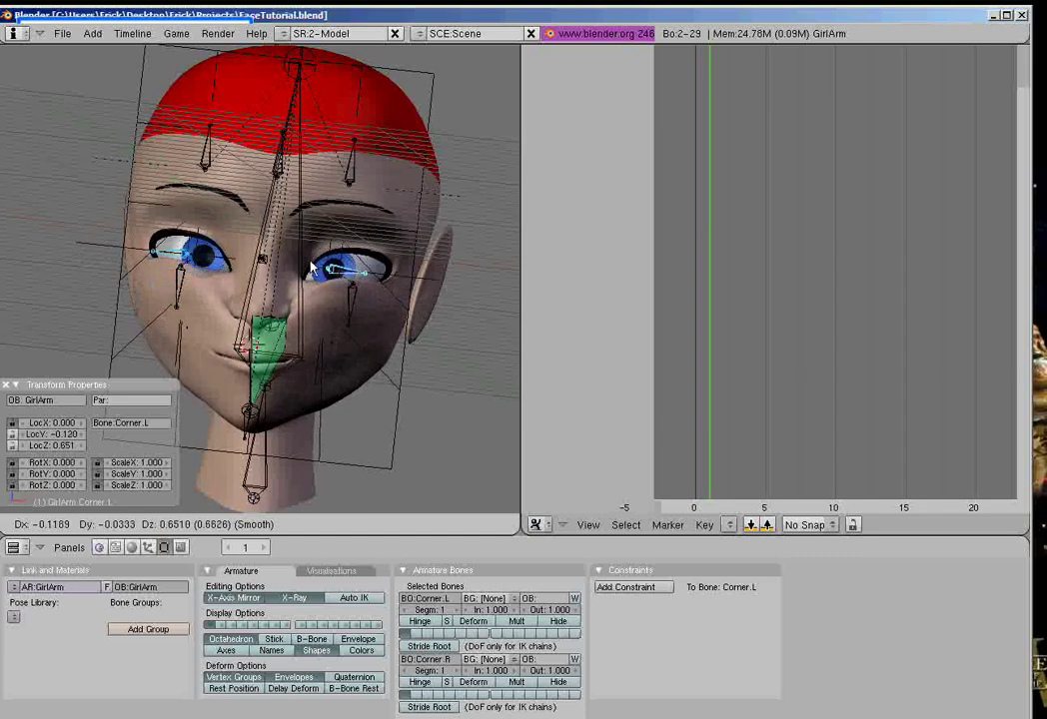
right_click(293, 345)
middle_click_drag(293, 334, 228, 355)
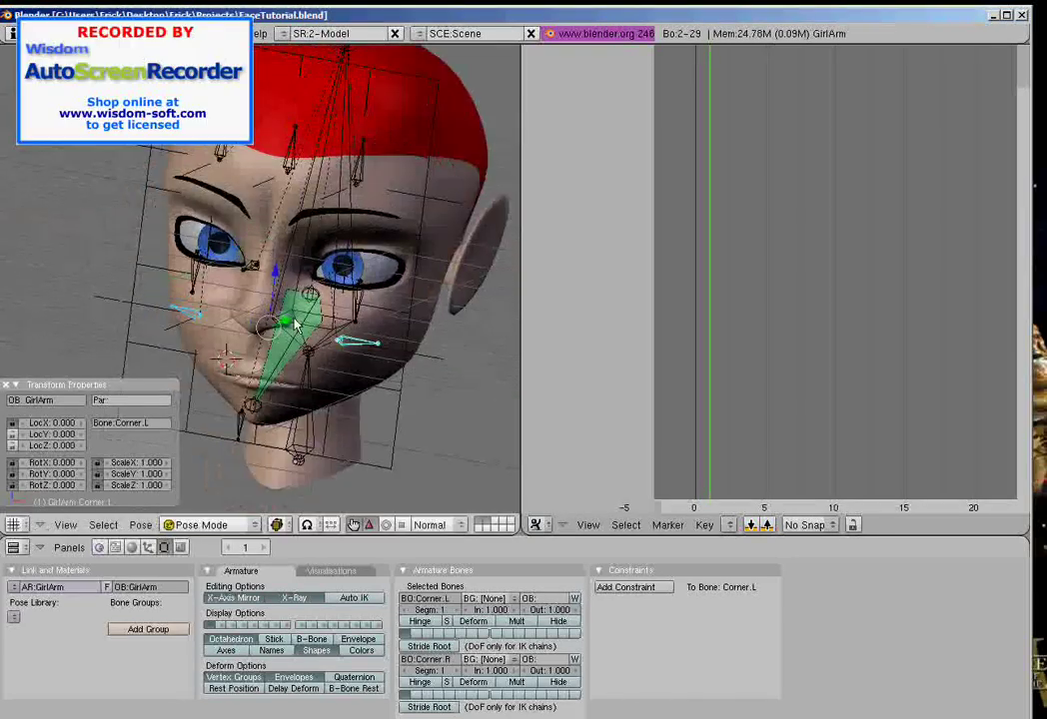
Step: Spread both mouth corner bones outward along the Y axis, bringing Corner.L to LocY 0.494
left_click_drag(299, 311, 344, 300)
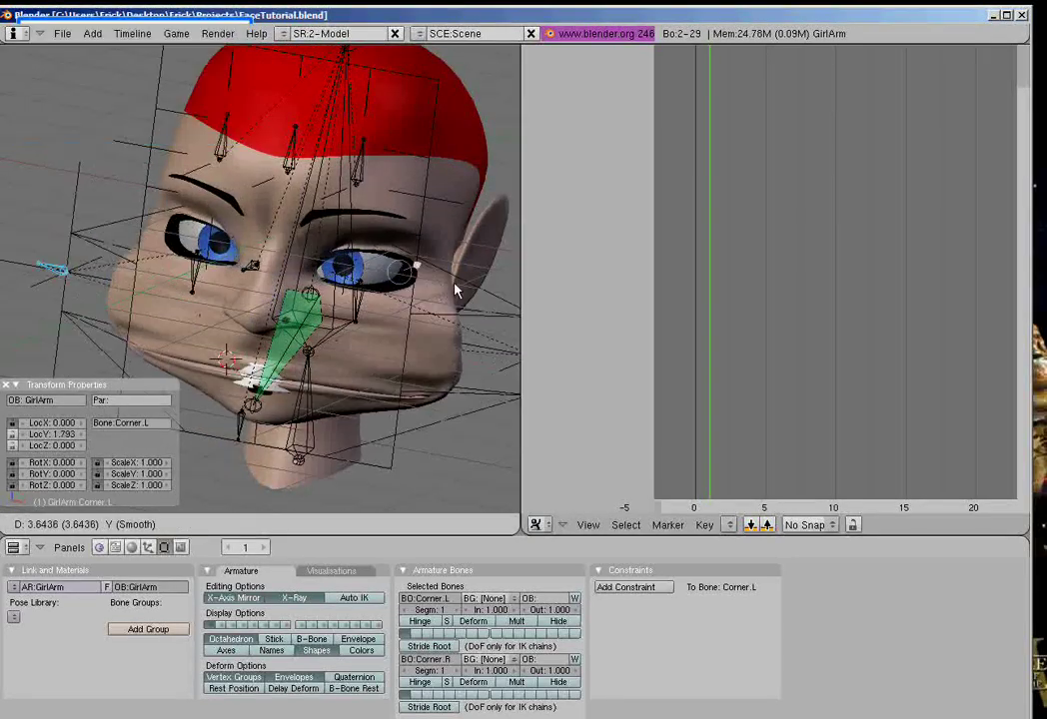
key("Escape")
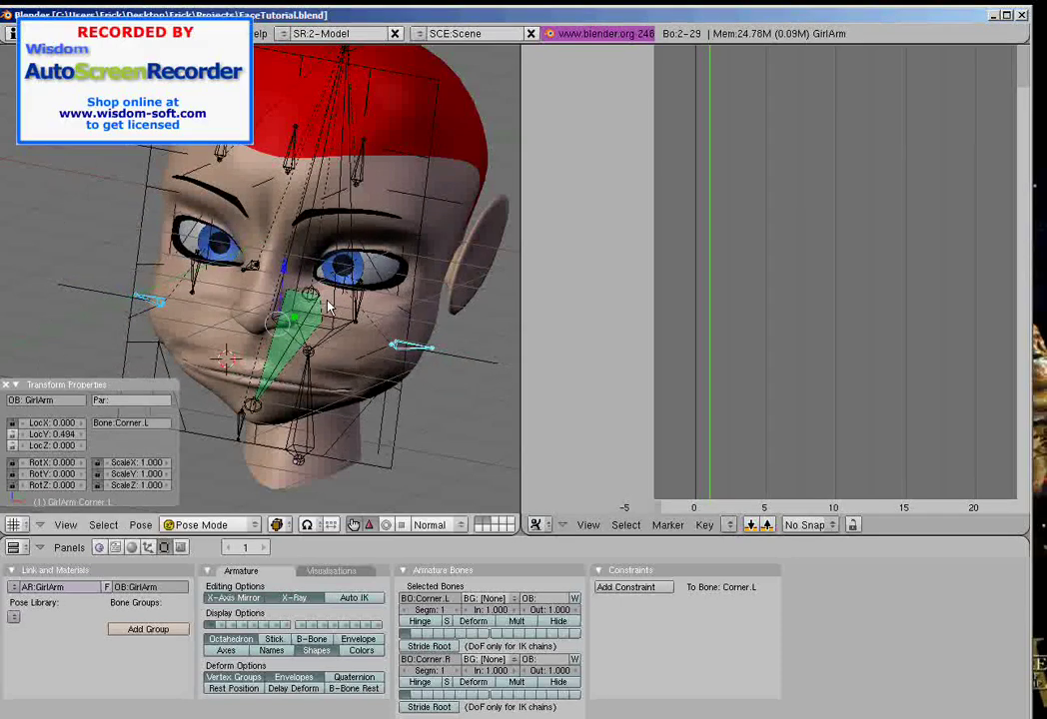
Step: Select the control bone in front of the chin and snap the 3D cursor to it
key("KP_1")
scroll(300, 245, "up", 2)
scroll(299, 242, "up", 2)
middle_click_drag(308, 291, 269, 310)
key("KP_1")
scroll(268, 291, "up", 3)
scroll(258, 294, "down", 1)
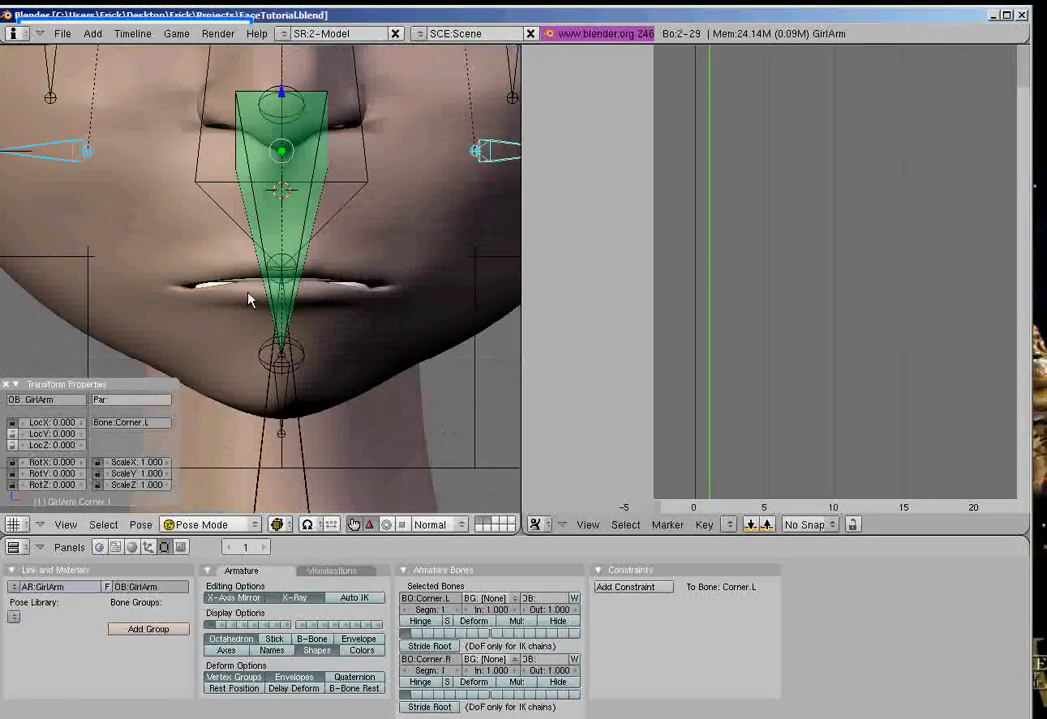
key("KP_3")
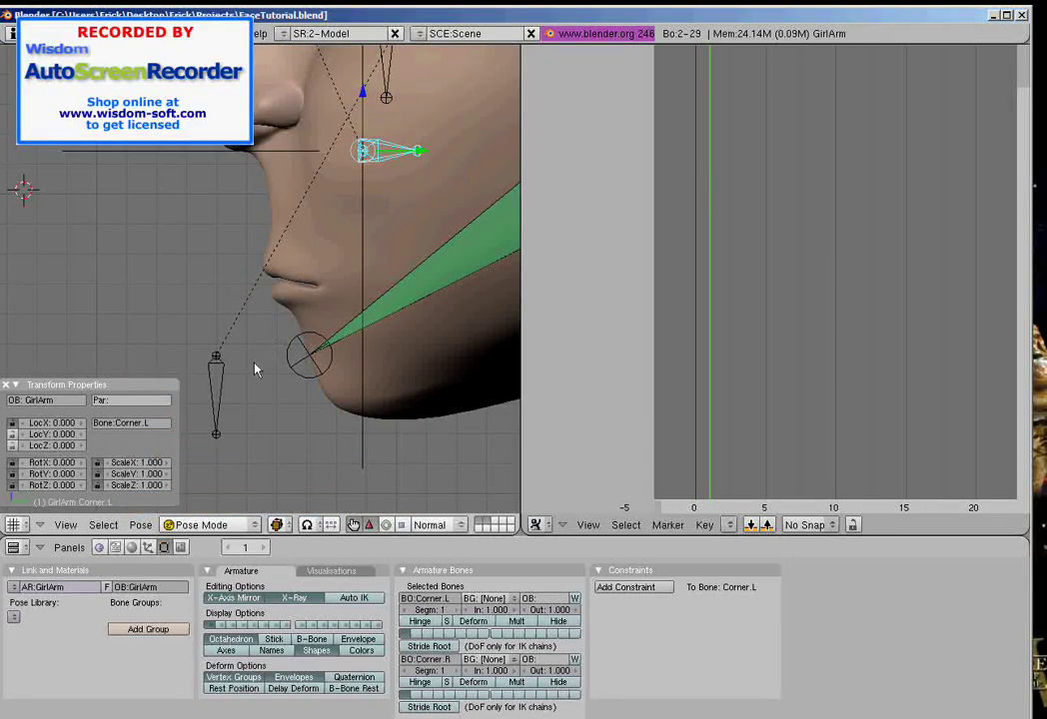
right_click(224, 372)
key("shift+s")
left_click(253, 385)
key("c")
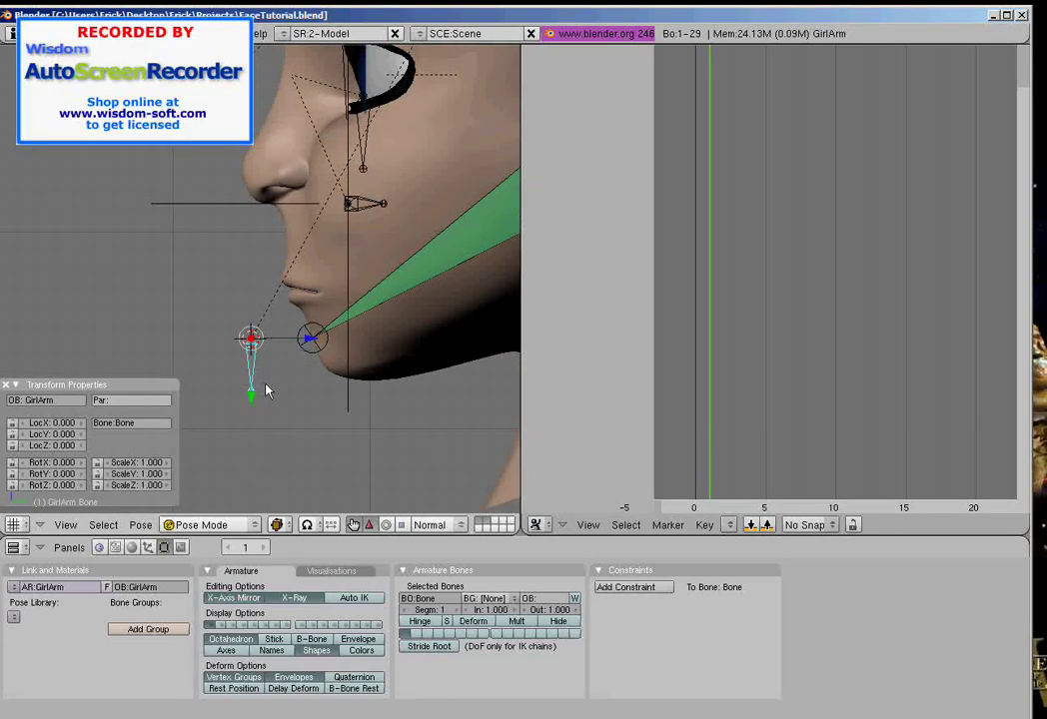
scroll(267, 388, "down", 3)
middle_click_drag(269, 385, 378, 321)
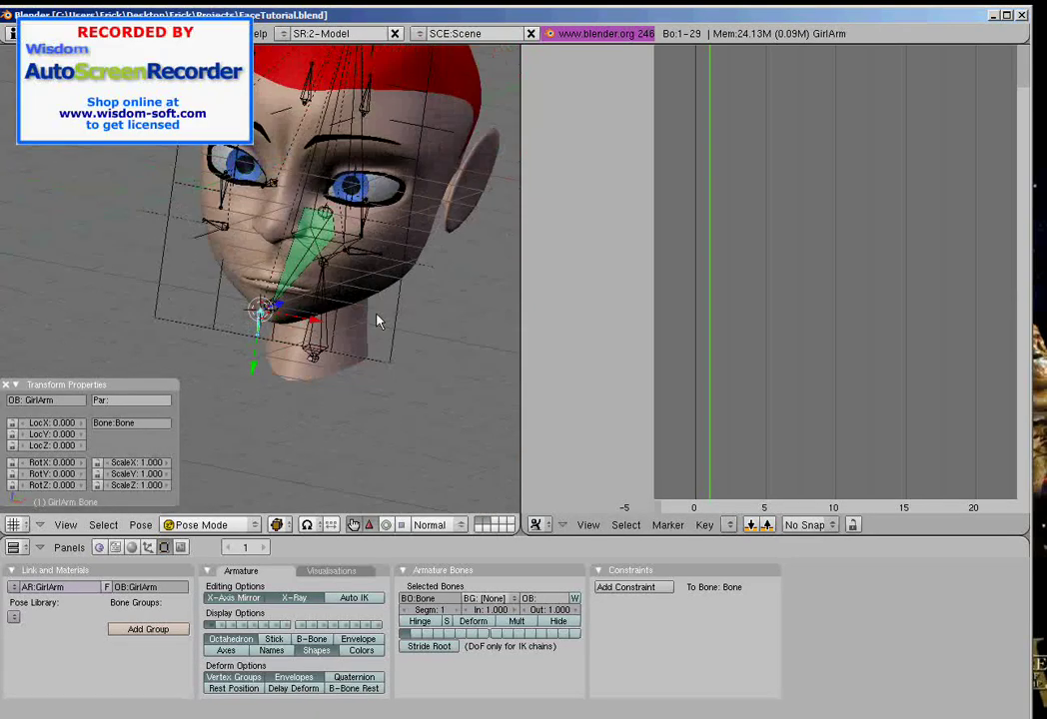
right_click(305, 336)
key("KP_3")
scroll(290, 322, "up", 3)
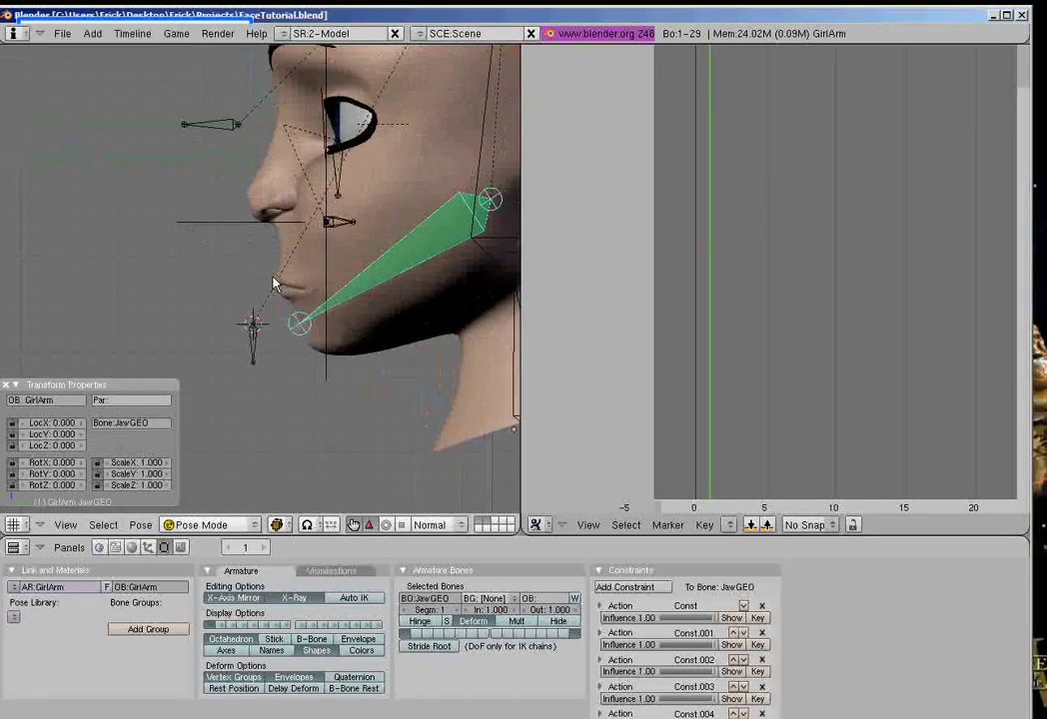
key("space")
left_click(375, 473)
key("Tab")
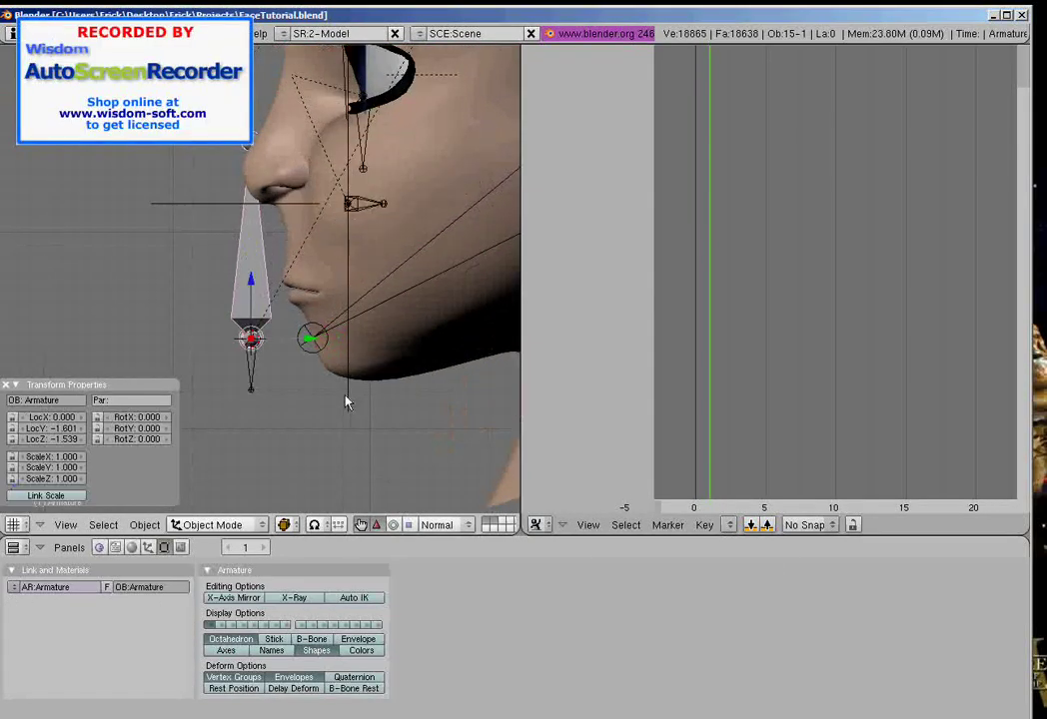
key("x")
left_click(263, 279)
Step: Add a lattice at the 3D cursor and narrow it along the Y axis to a scale of about 0.32
key("space")
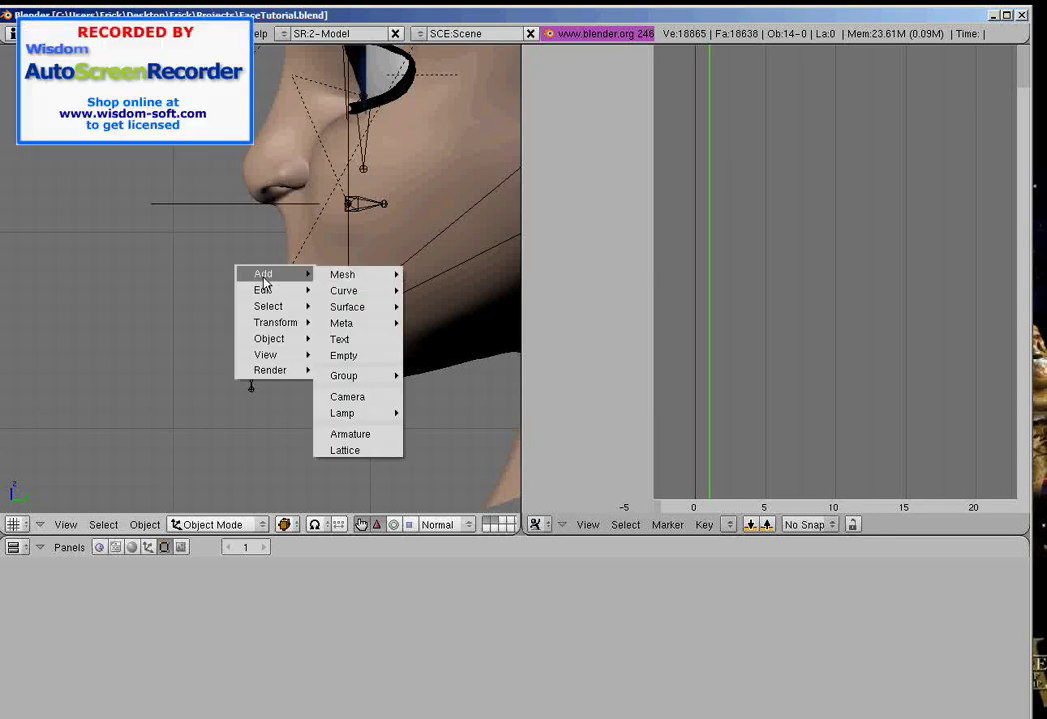
left_click(330, 449)
middle_click_drag(306, 380, 380, 385, "ctrl")
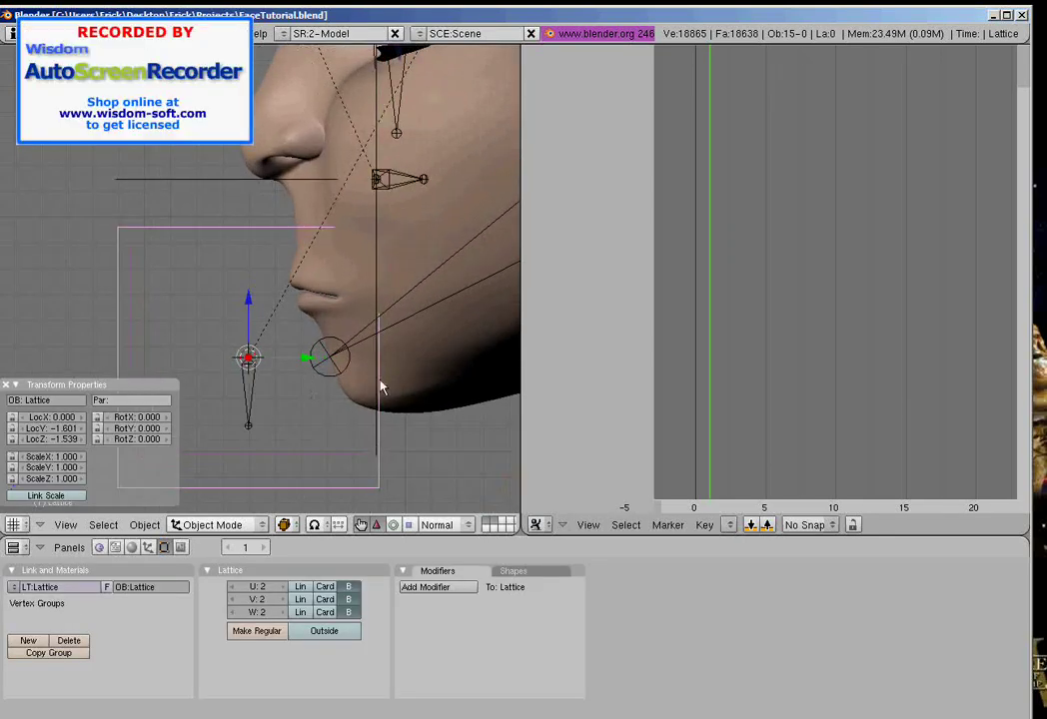
key("s")
key("y")
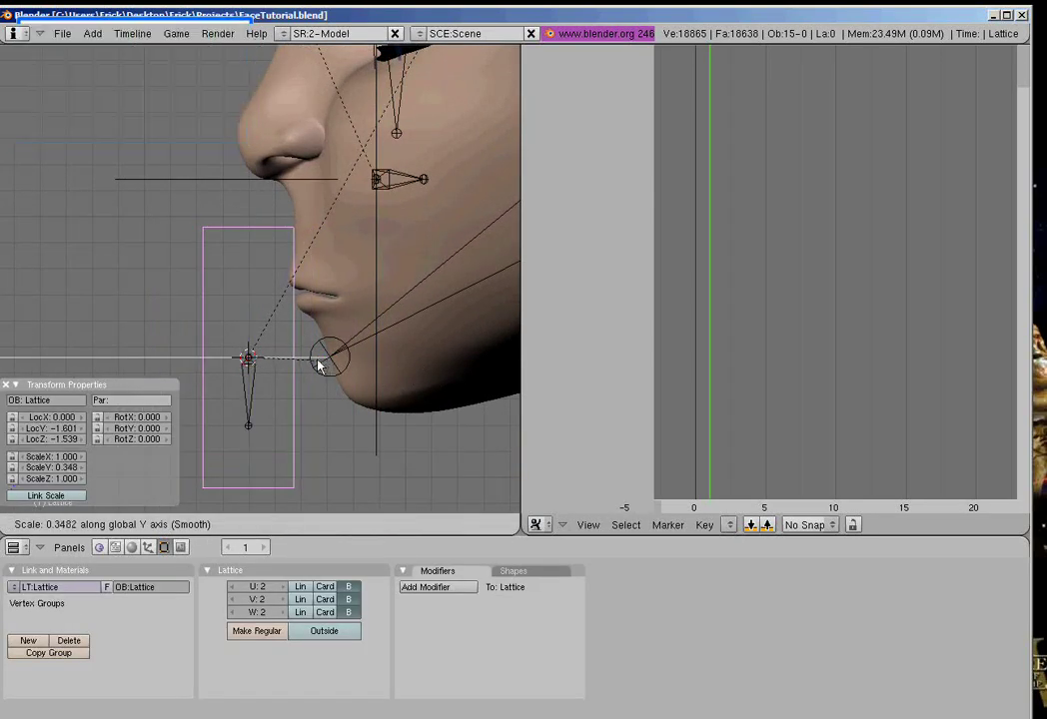
left_click(317, 366)
Step: Move the lattice over the chin to LocY -1.331, LocZ -1.781, and narrow it along Y to a scale of 0.273
key("g")
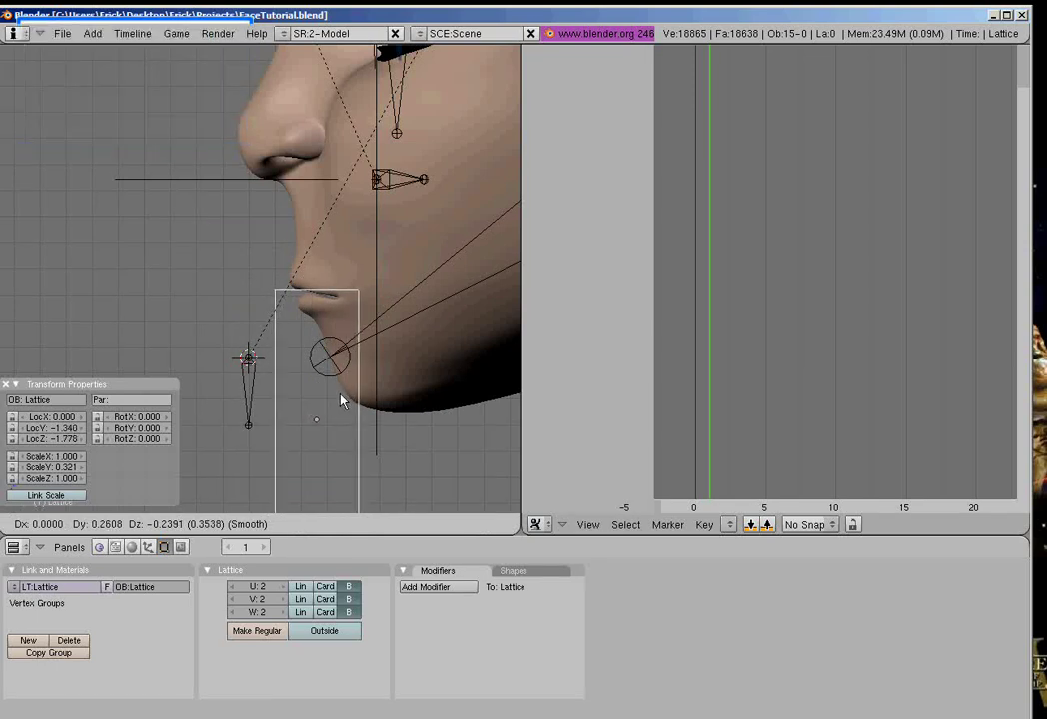
left_click(349, 394)
key("s")
key("y")
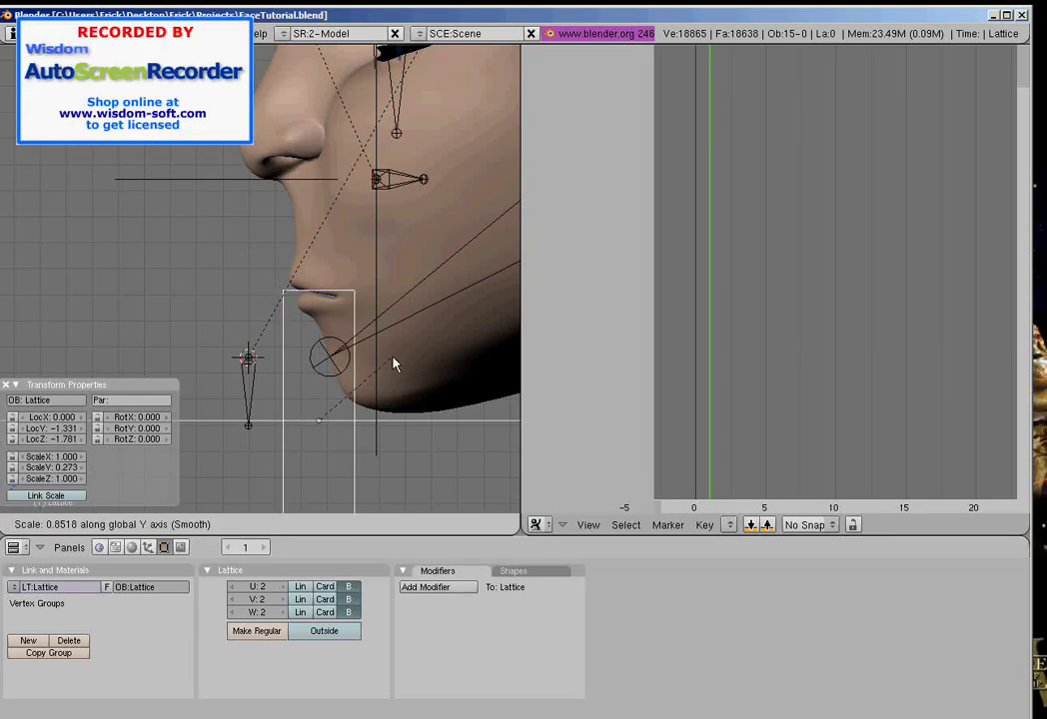
left_click(392, 357)
Step: Scale the lattice along the X axis to 0.908 so it spans the width of the mouth
middle_click_drag(409, 412, 377, 369, "shift")
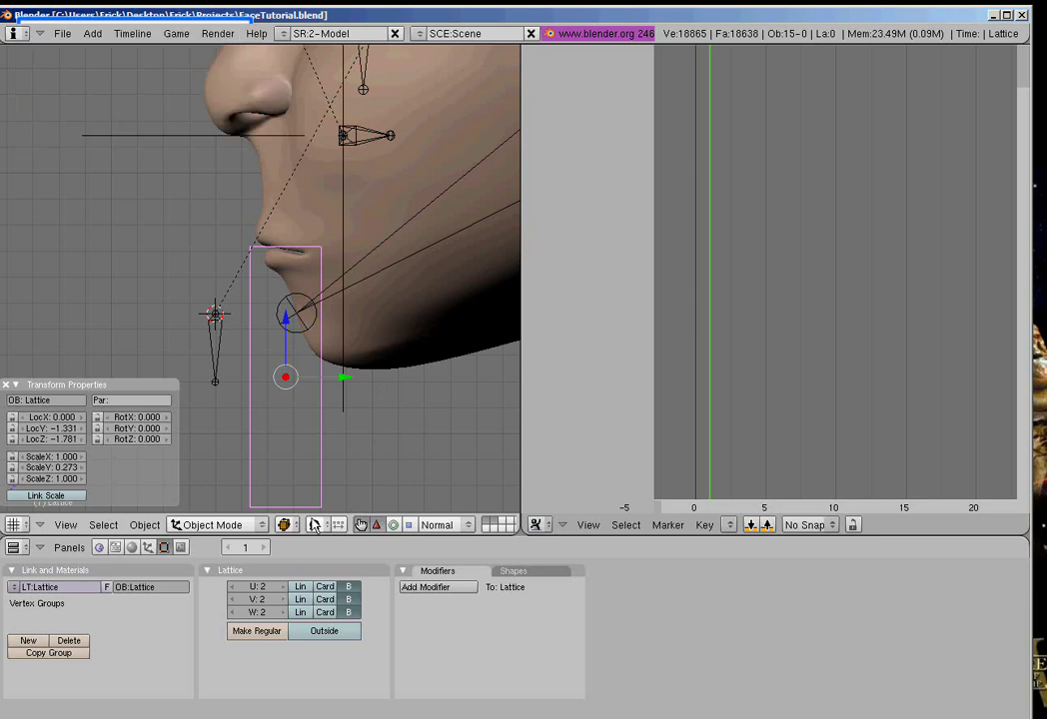
middle_click_drag(301, 508, 389, 351)
key("KP_1")
scroll(400, 345, "up", 2)
key("s")
key("x")
left_click(434, 311)
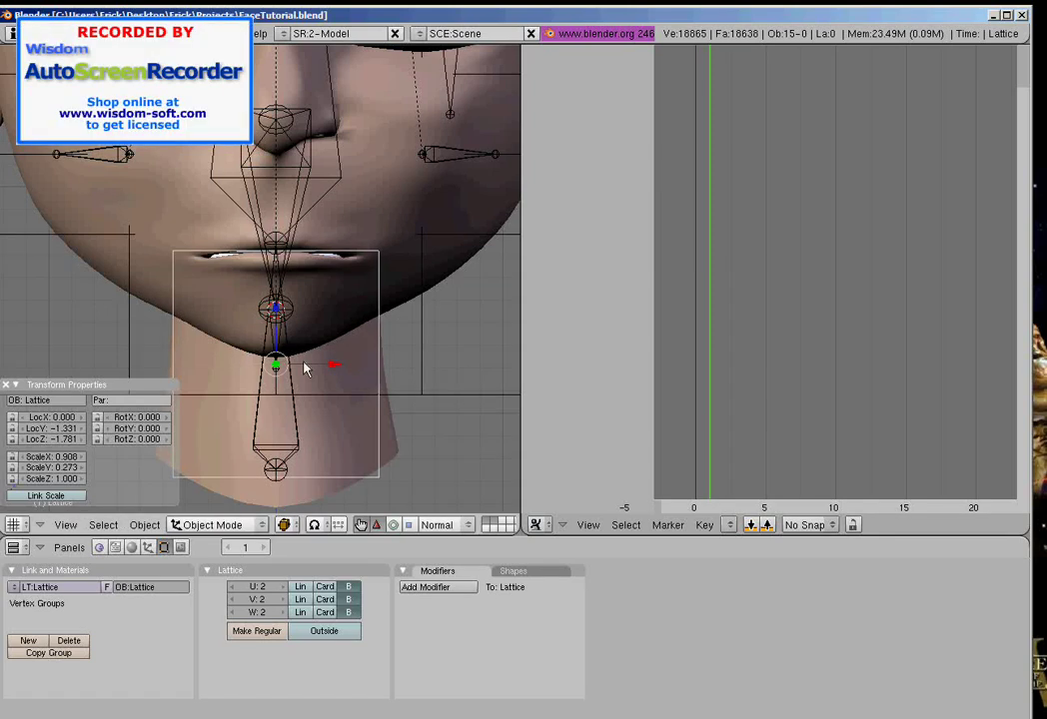
Step: Select the lattice's four upper points at the lip line and snap the 3D cursor to them
key("Tab")
key("Tab")
key("Tab")
key("a")
key("a")
key("b")
left_click_drag(157, 220, 426, 281)
key("shift+s")
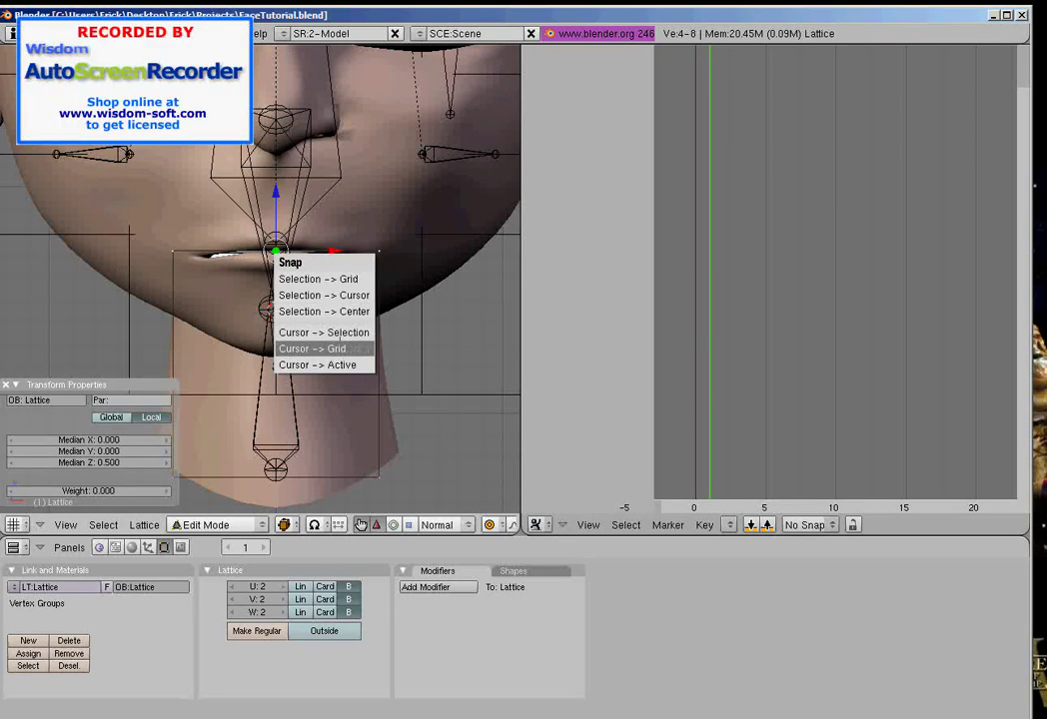
left_click(338, 336)
key("Tab")
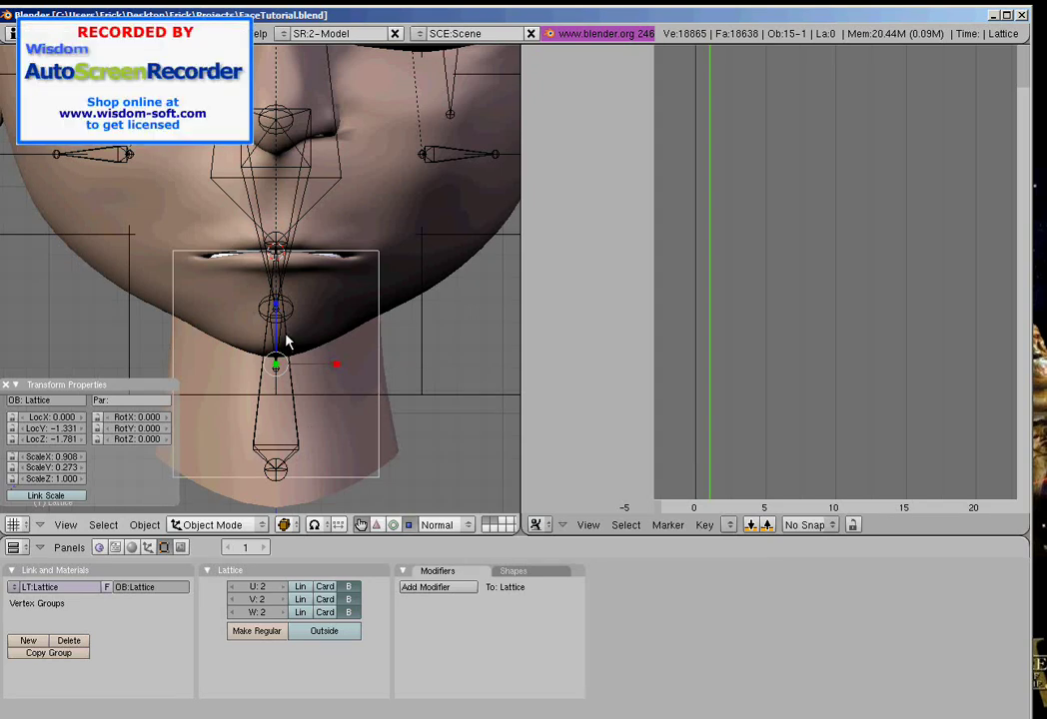
Step: Use the 3D cursor as pivot and shrink the lattice along the Z axis to a scale of 0.303
key("period")
key("s")
key("z")
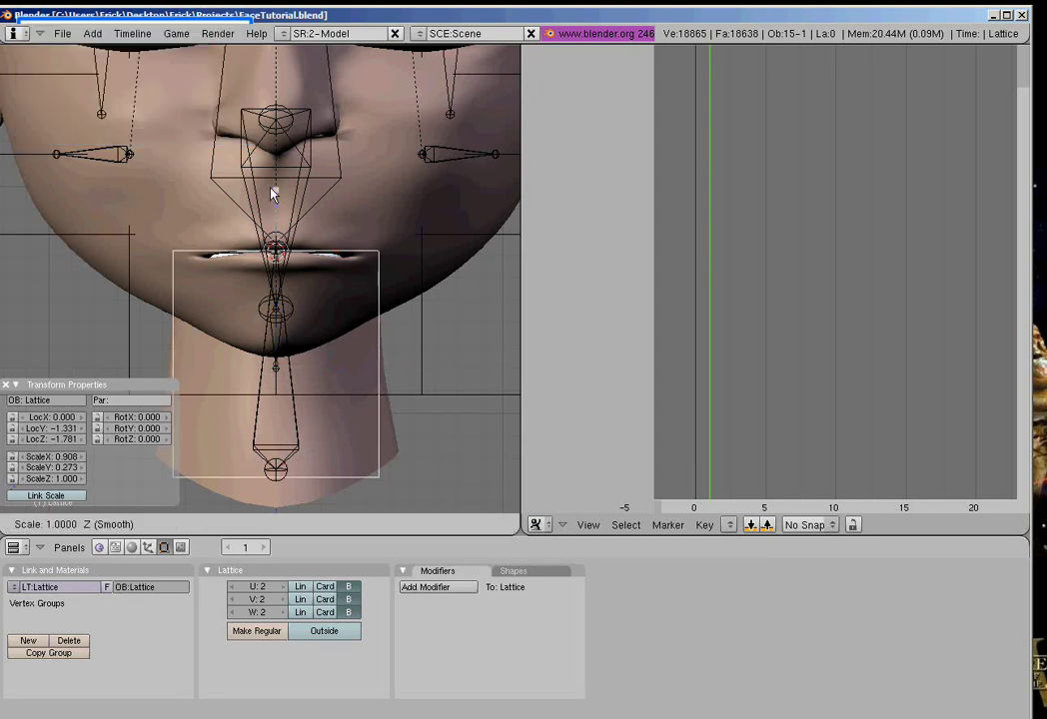
left_click(278, 238)
Step: Shift the lower lip lattice back along the Y axis to LocY -1.300
middle_click_drag(334, 327, 250, 330)
key("KP_3")
scroll(250, 330, "up", 4)
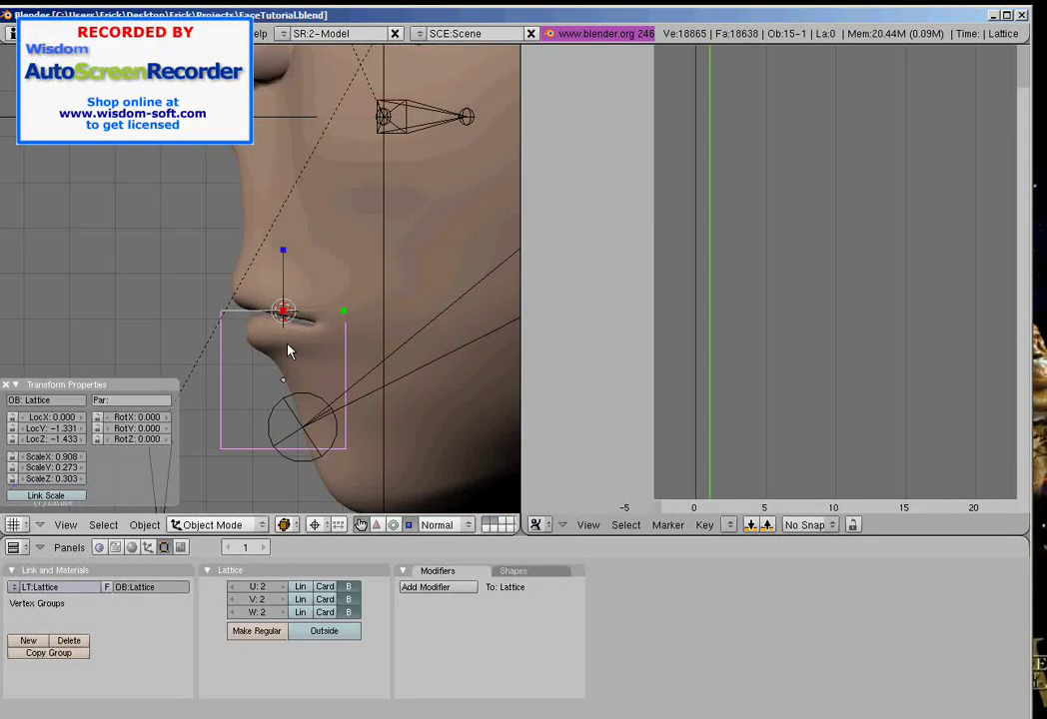
key("g")
key("y")
left_click_drag(360, 316, 361, 316)
Step: Duplicate the lattice and place the copy above the mouth line at LocY -1.328, LocZ -1.125
scroll(316, 340, "down", 3)
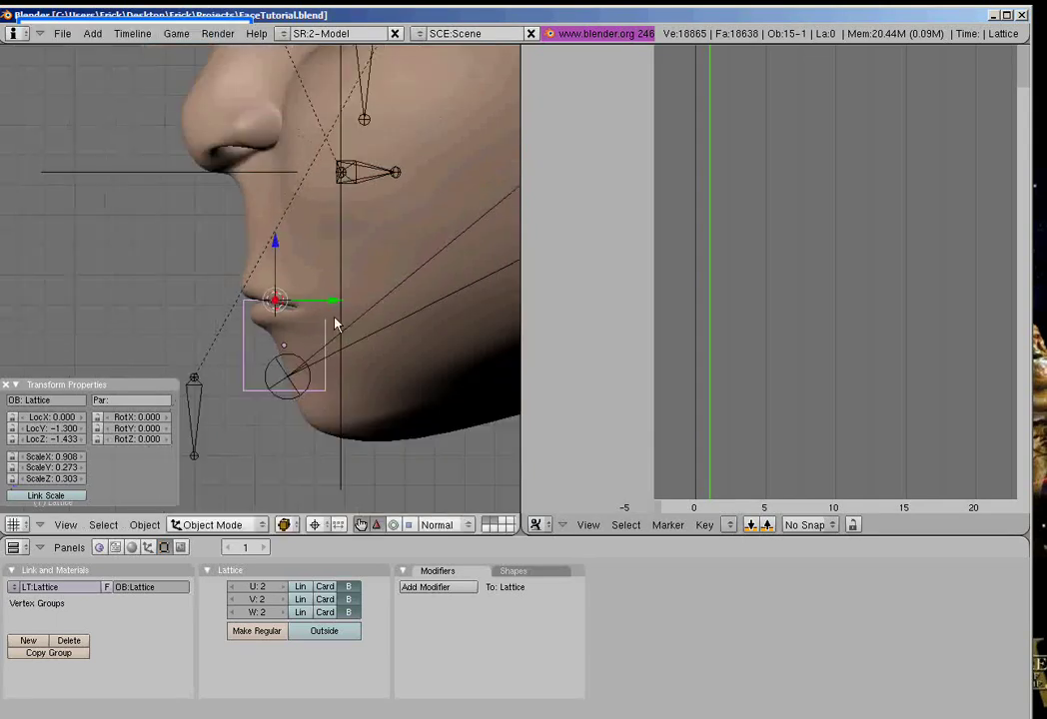
middle_click_drag(294, 320, 294, 386, "shift")
key("shift+d")
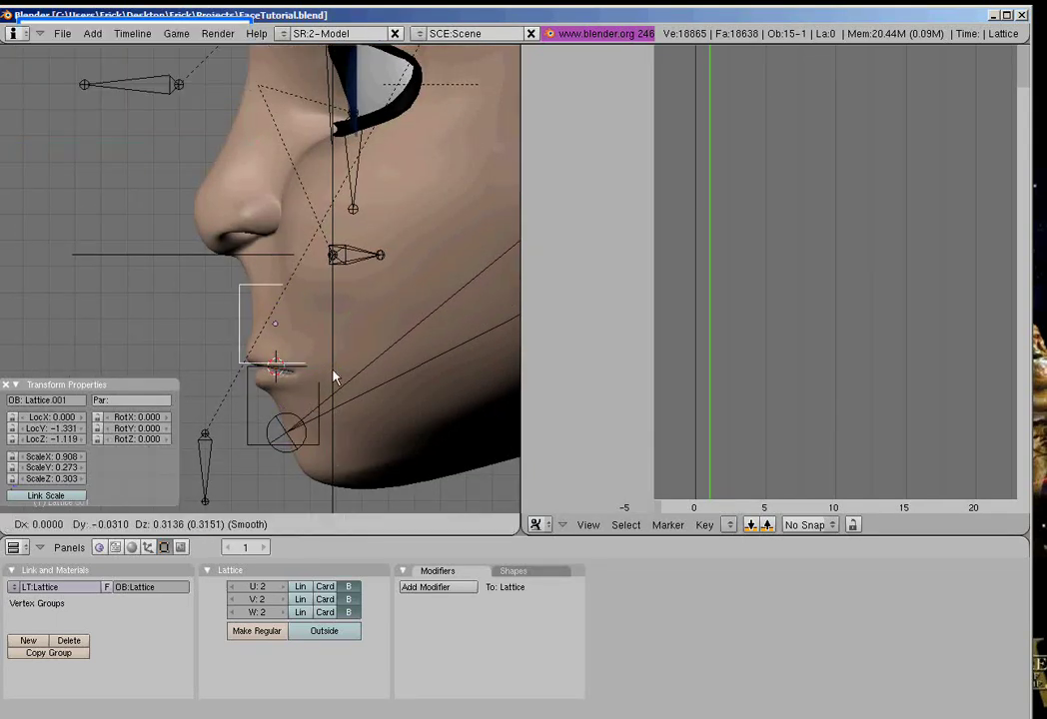
left_click(334, 373)
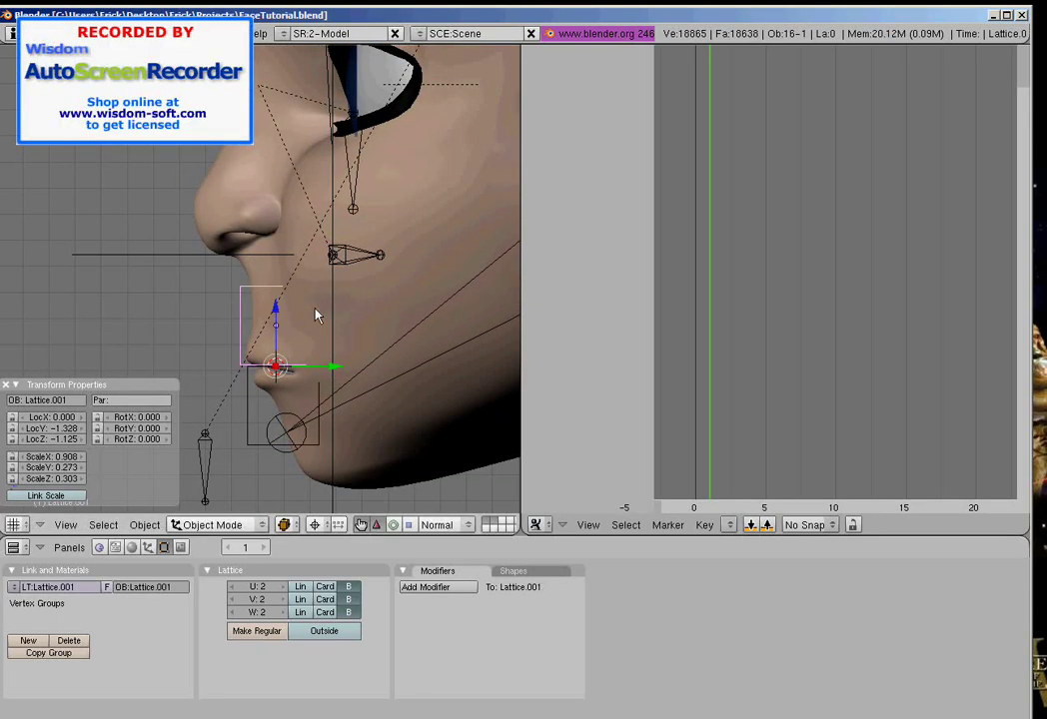
Step: Stretch the duplicated lattice upward along the Z axis to a scale of 0.780, covering the upper lip and nose area
key("s")
key("y")
key("z")
left_click(292, 287)
key("s")
key("z")
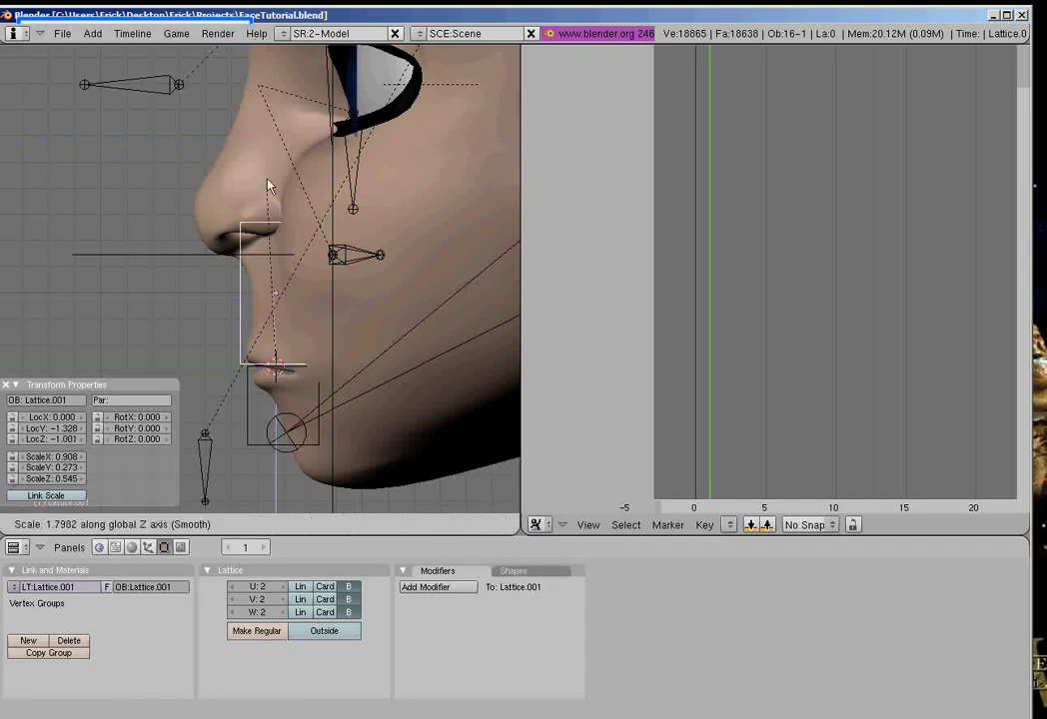
left_click(260, 120)
middle_click_drag(259, 120, 329, 276)
key("KP_1")
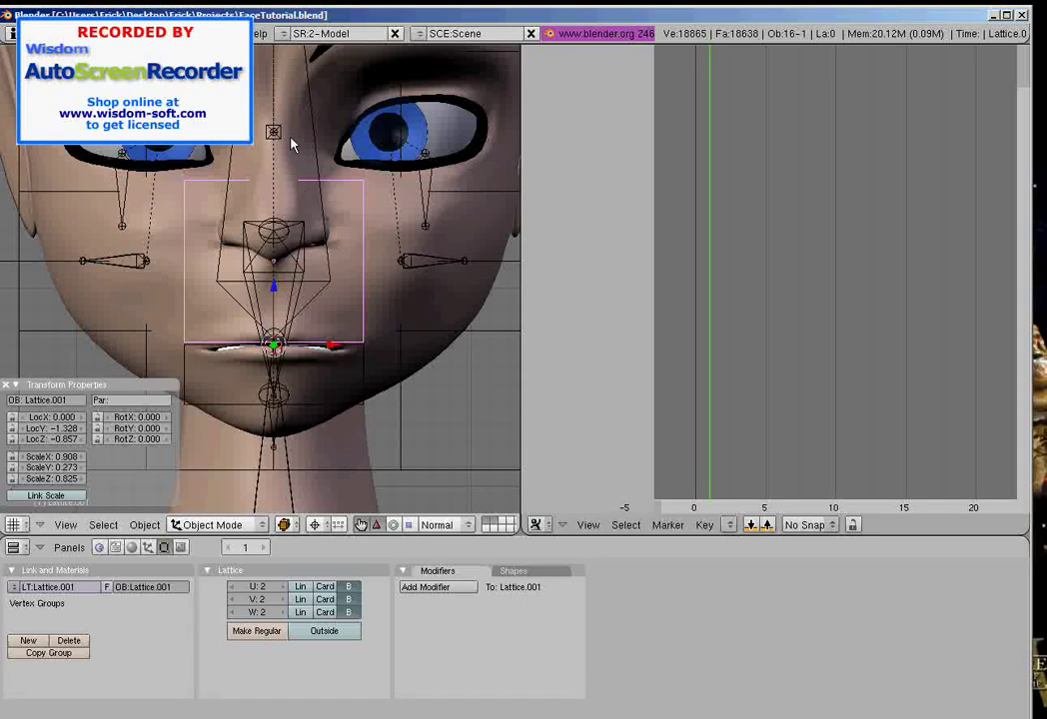
key("s")
key("z")
left_click(292, 157)
Step: Add the lower lattice to the selection and lower both lattices slightly along Z, bringing the lower one to LocZ -1.448
middle_click_drag(380, 269, 333, 340)
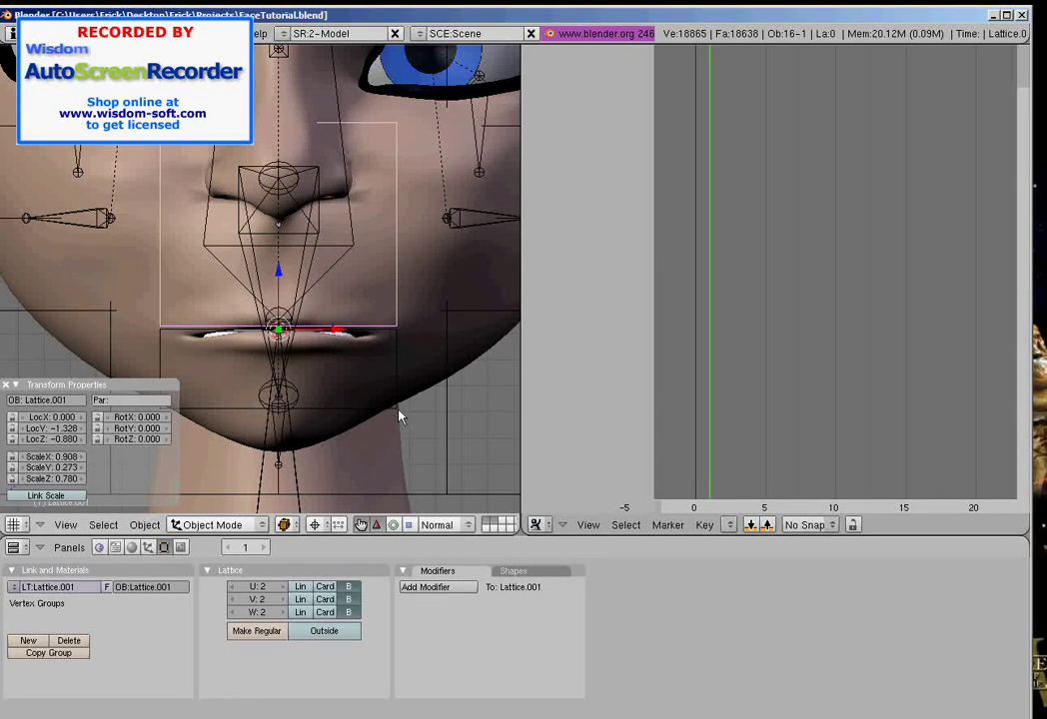
right_click(299, 335)
key("g")
key("z")
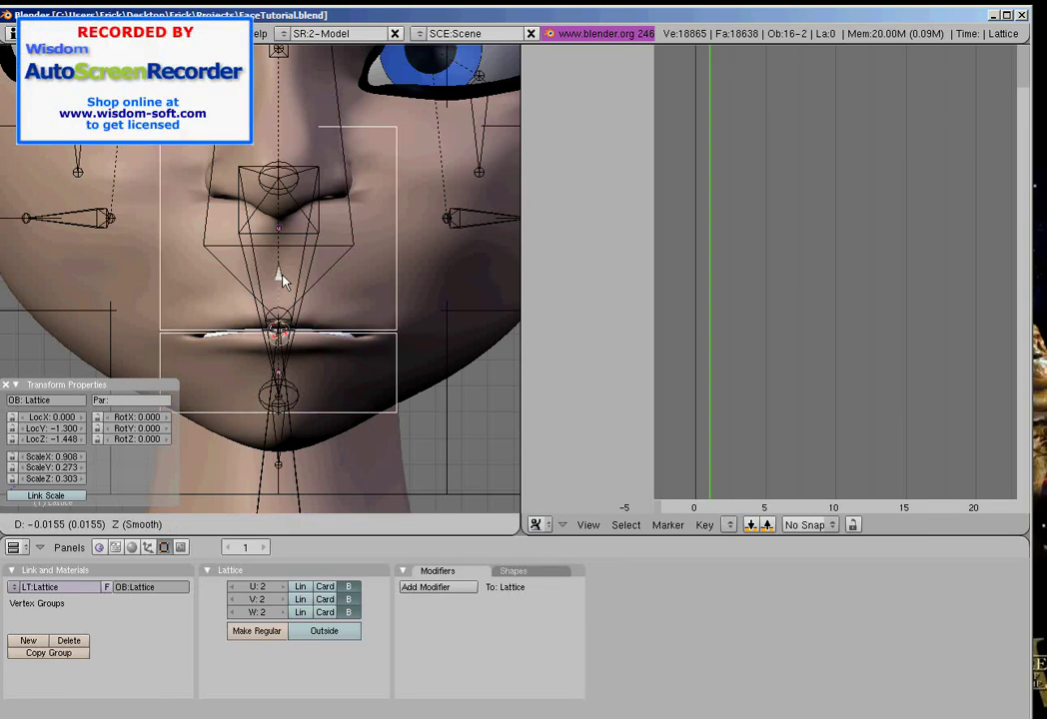
left_click(282, 282)
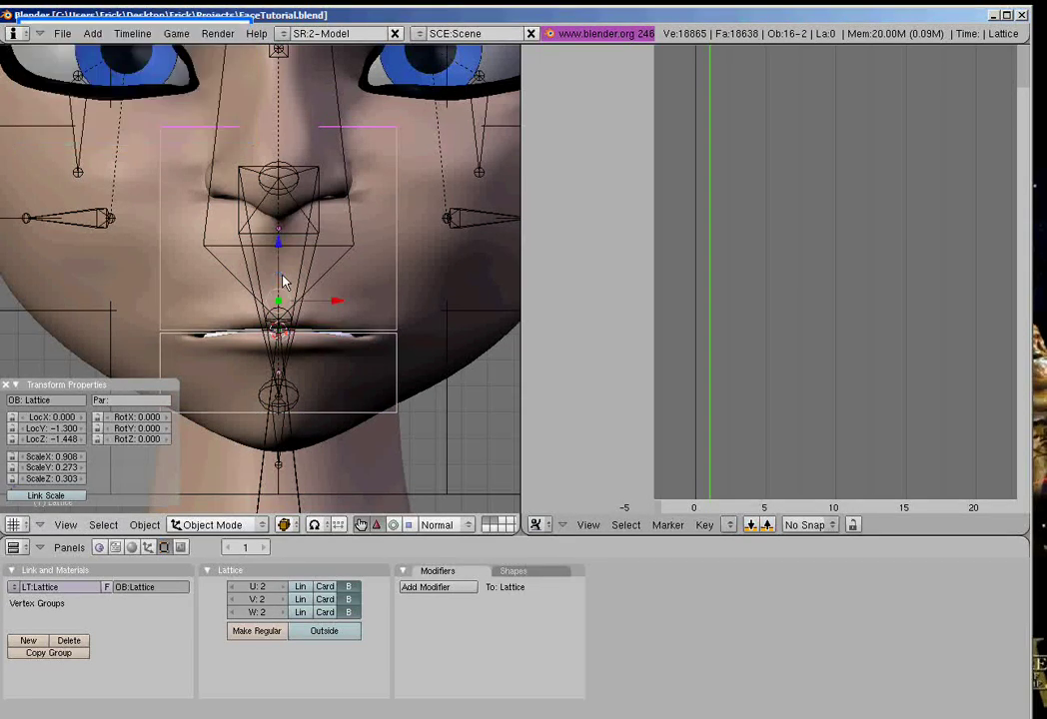
Step: Select only the upper lattice and examine from several angles how the lattices line up with the lips
scroll(283, 280, "down", 4)
scroll(255, 300, "up", 3)
middle_click_drag(283, 278, 222, 305)
scroll(231, 316, "up", 2)
key("a")
right_click(378, 315)
scroll(363, 340, "down", 3)
scroll(288, 307, "up", 3)
scroll(237, 312, "up", 2)
scroll(236, 314, "down", 2)
middle_click_drag(164, 326, 300, 315)
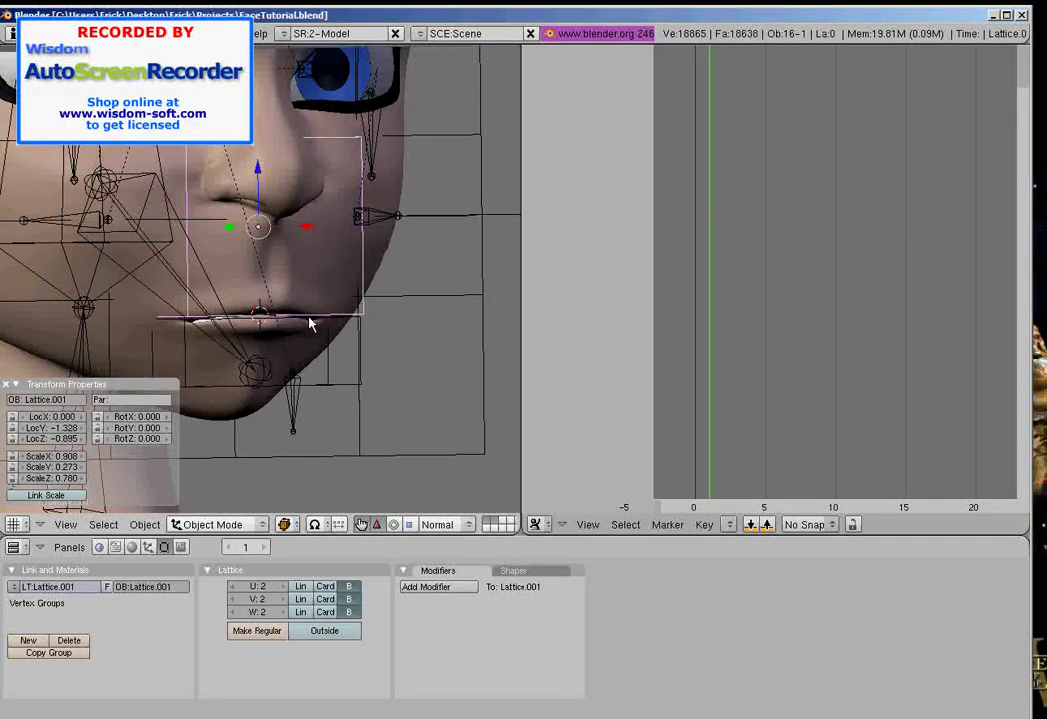
middle_click_drag(310, 323, 433, 296)
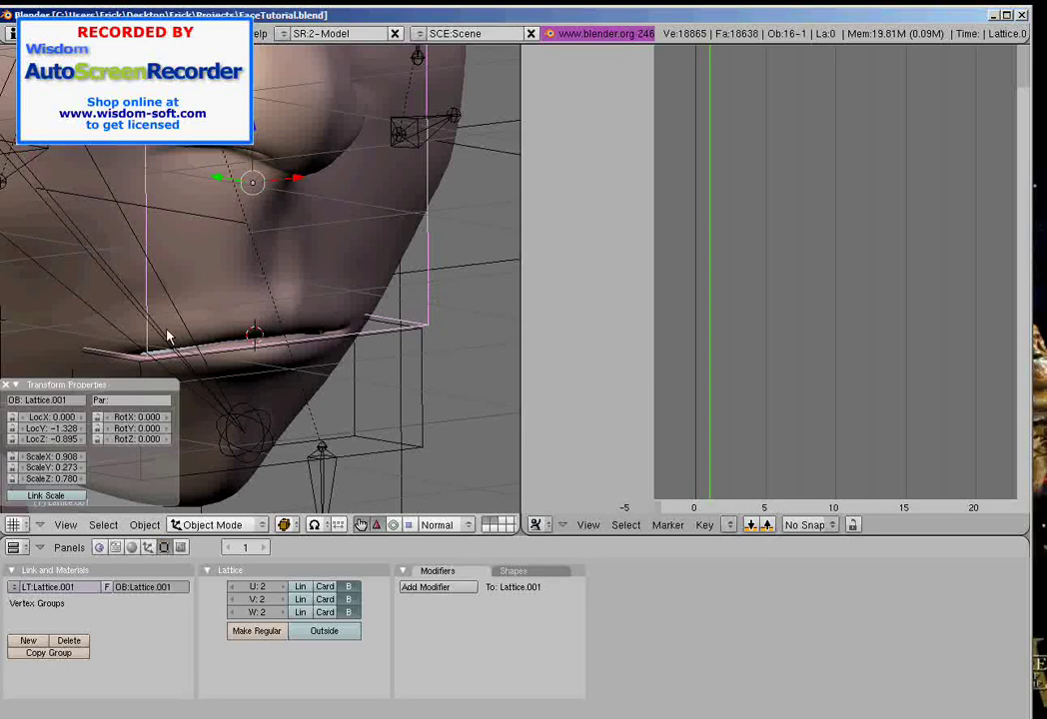
middle_click_drag(168, 338, 200, 321)
middle_click_drag(304, 327, 170, 386)
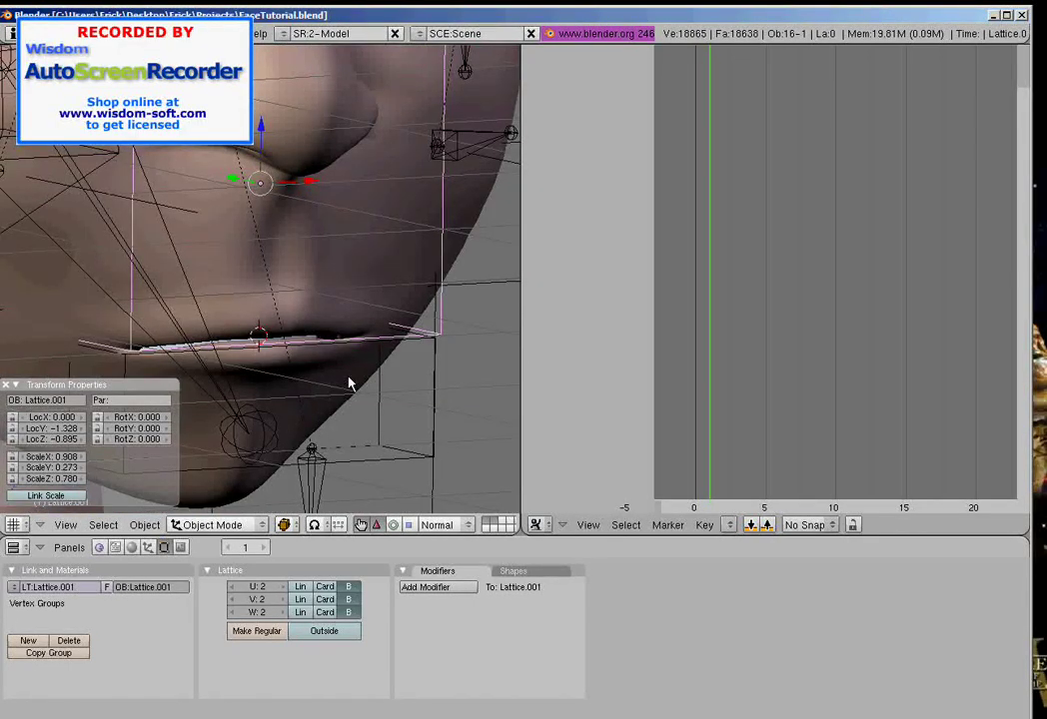
scroll(303, 327, "down", 3)
middle_click_drag(363, 331, 299, 353)
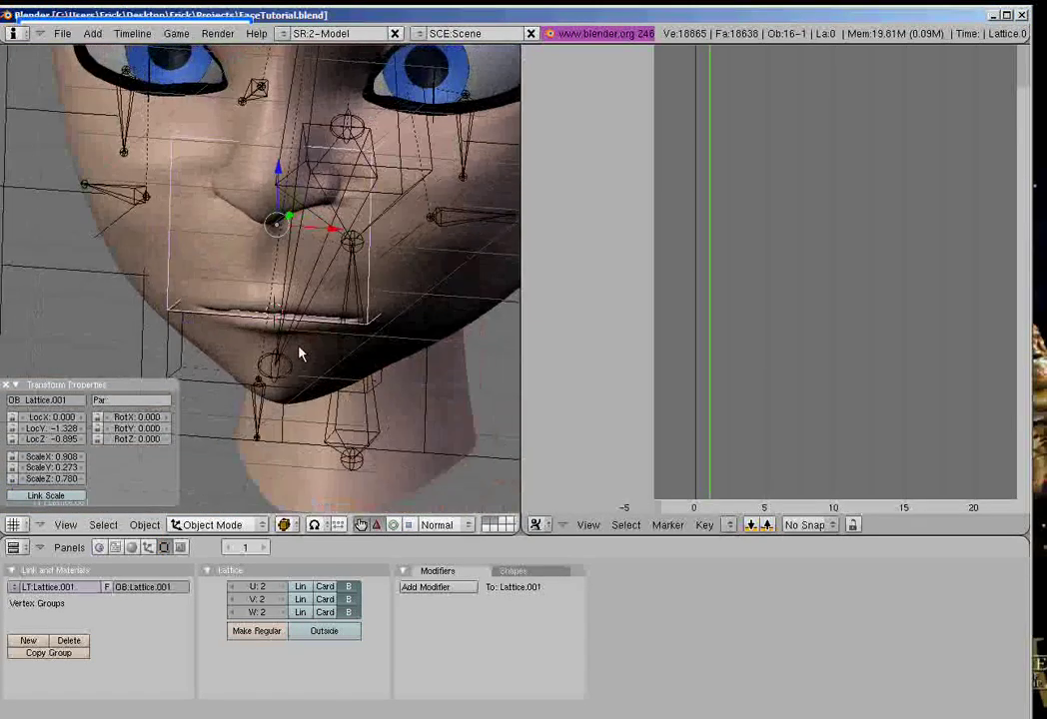
Step: Set the upper lattice's U resolution to 5
left_click(282, 589)
left_click(281, 588)
left_click(280, 586)
left_click(279, 587)
scroll(288, 350, "up", 2)
mouse_move(289, 350)
middle_mouse_down()
mouse_move(292, 340)
mouse_move(300, 351)
middle_mouse_up()
left_click(231, 586)
key("KP_5")
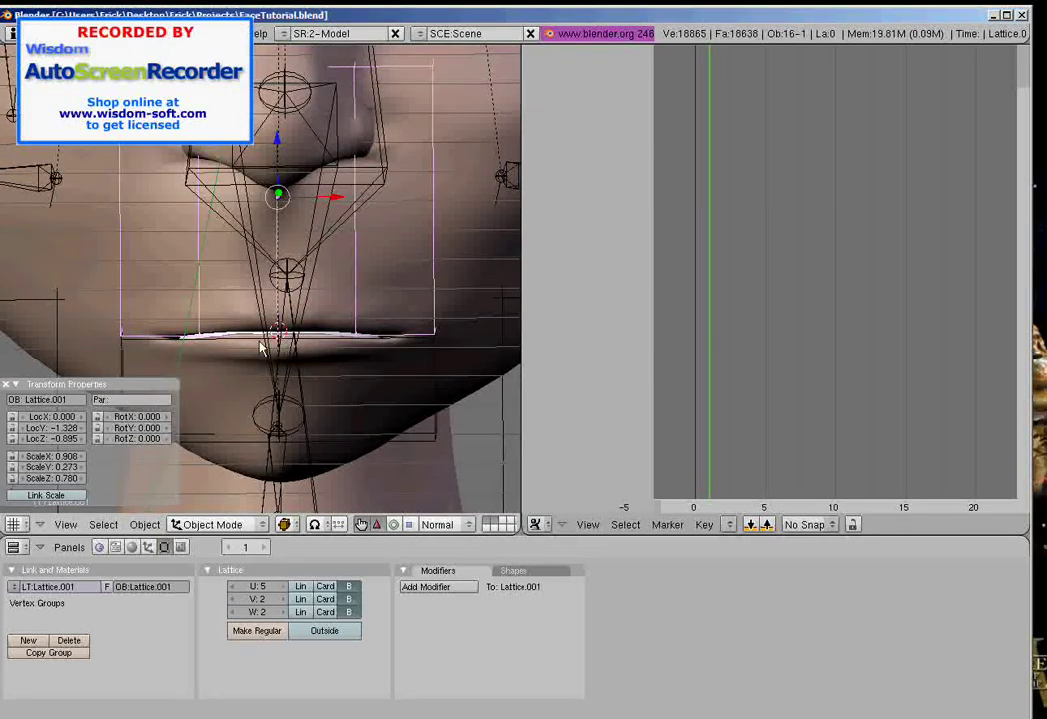
Step: Select the lower lattice and set its resolution to U 5 and V 2
key("KP_1")
scroll(310, 385, "down", 2)
scroll(324, 354, "up", 2)
right_click(434, 440)
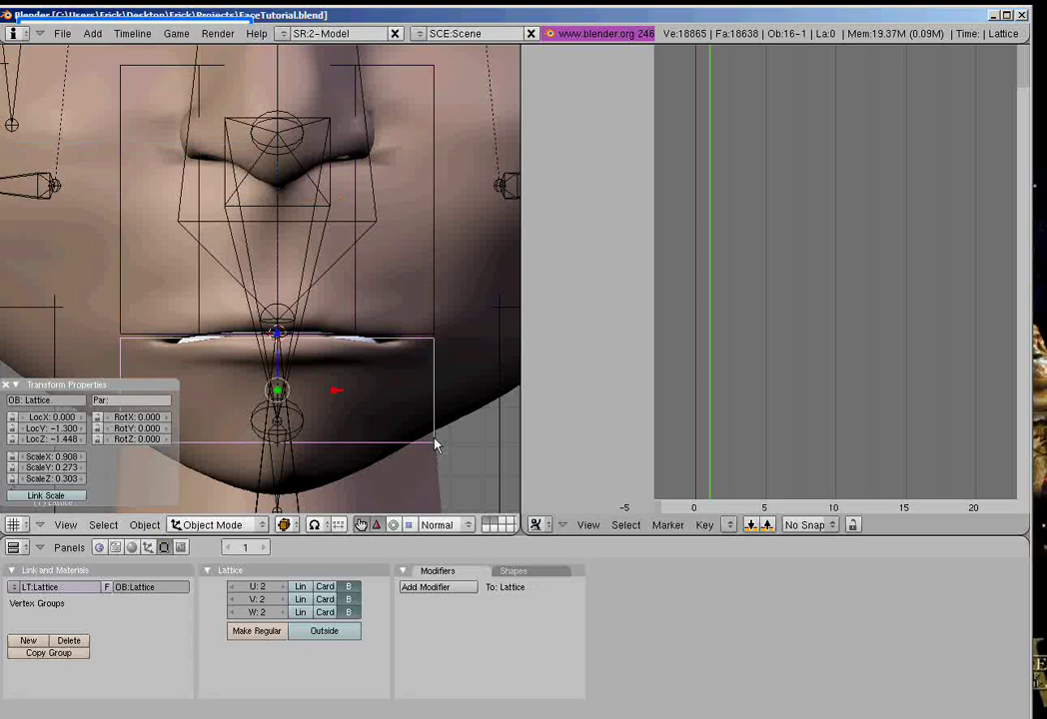
left_click(281, 589)
scroll(325, 355, "down", 2)
middle_click_drag(311, 327, 196, 328)
left_click(278, 603)
left_click(233, 600)
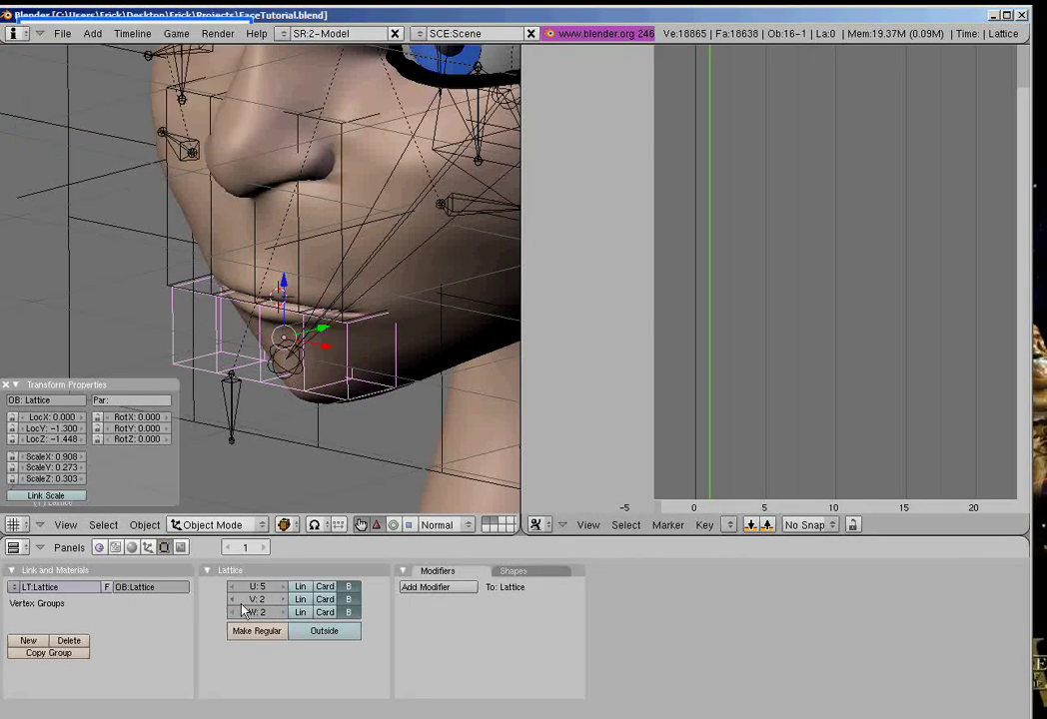
Step: Set the lower lattice's W resolution to 3, and select the upper lattice
scroll(280, 343, "up", 2)
middle_click_drag(253, 344, 212, 361)
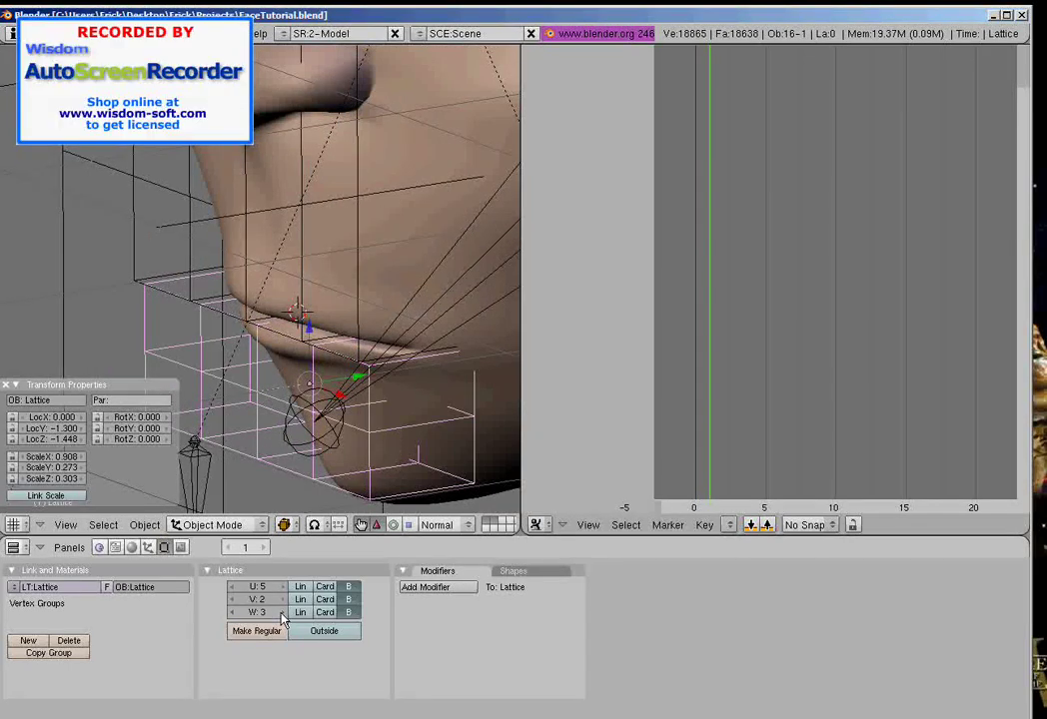
left_click(282, 613)
left_click(281, 612)
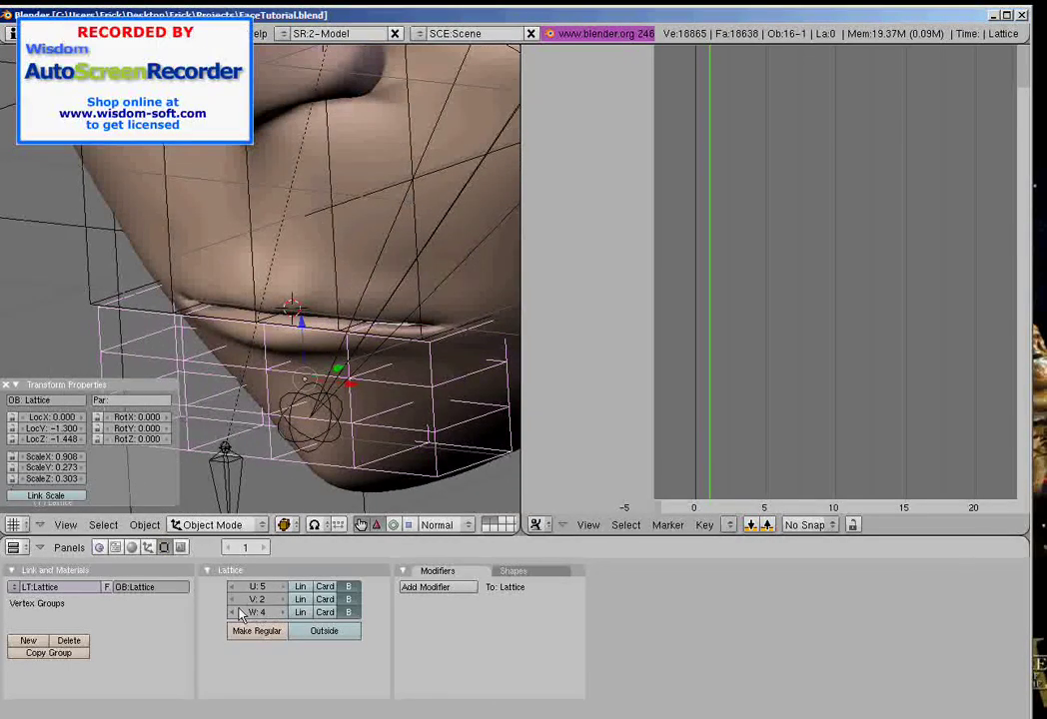
left_click(232, 612)
scroll(201, 289, "down", 2)
middle_click_drag(201, 290, 324, 334)
scroll(295, 323, "up", 1)
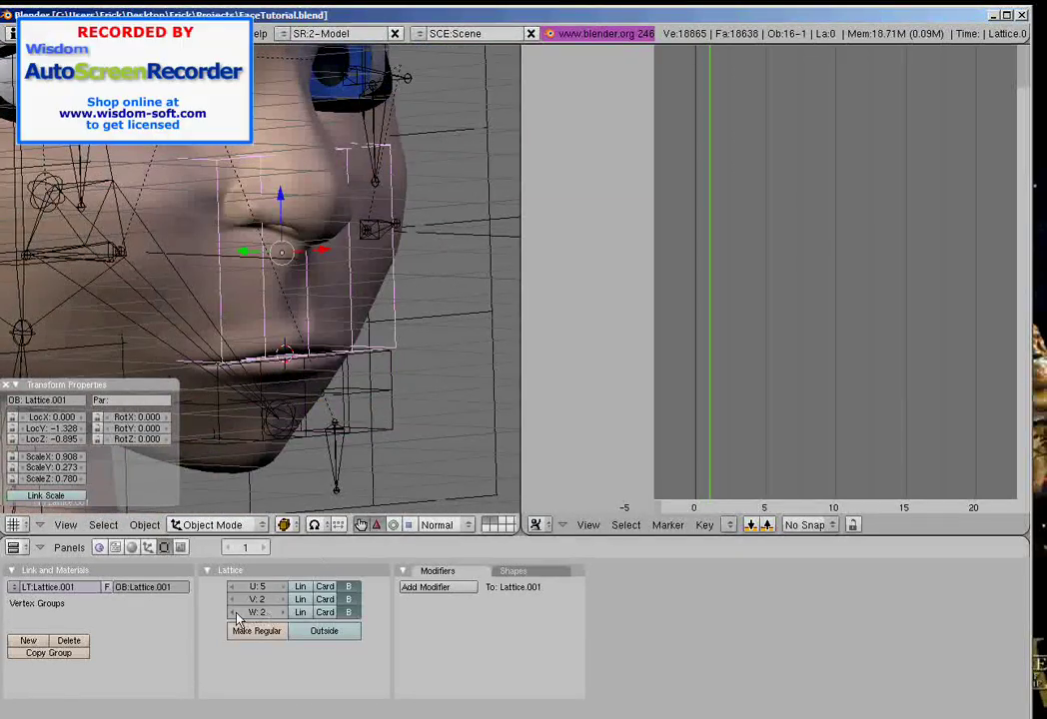
Step: Set the upper lattice's W resolution to 5
left_click(234, 612)
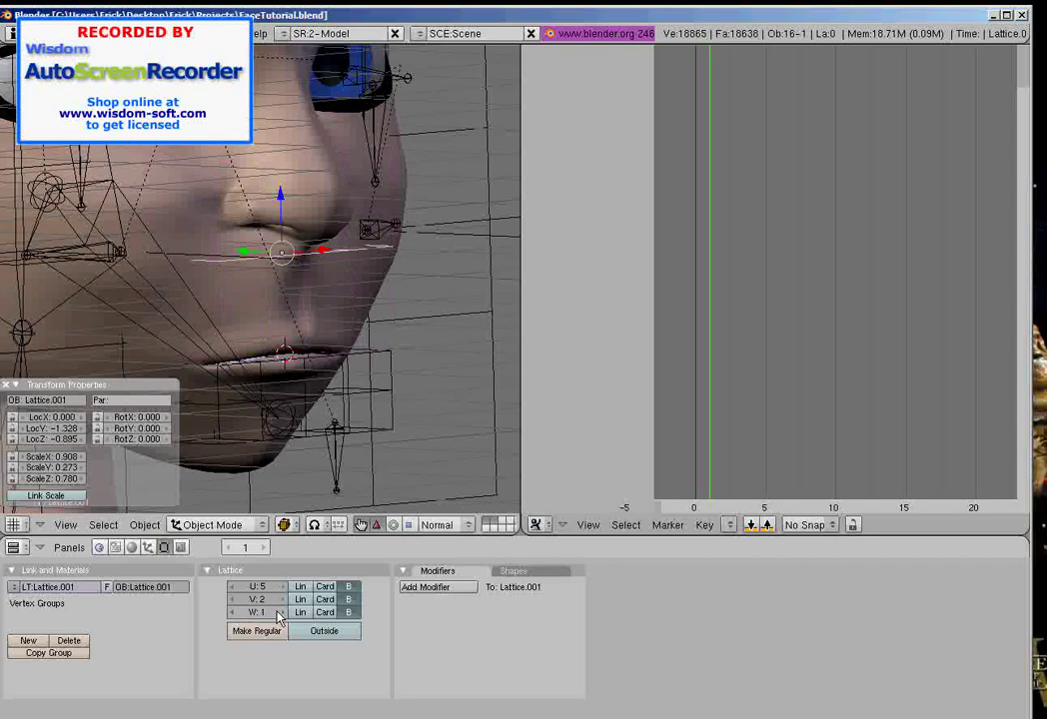
left_click(281, 612)
left_click(282, 612)
left_click(281, 612)
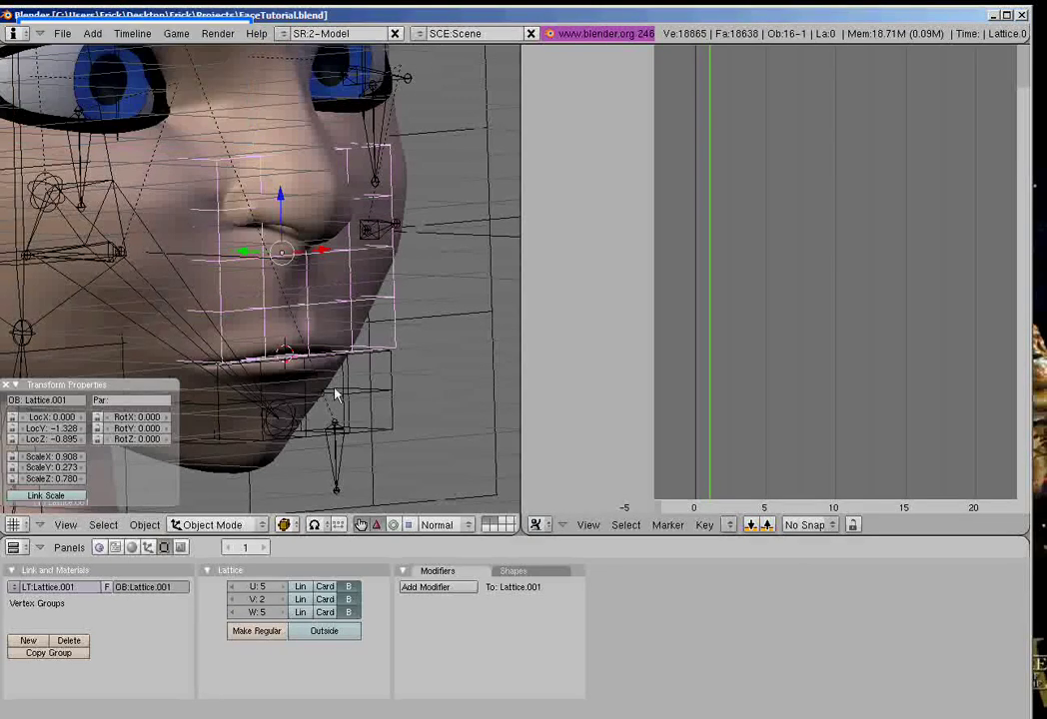
Step: Rename the upper lattice's object and its lattice data to UpLipLat
middle_click_drag(336, 395, 255, 297)
scroll(254, 298, "up", 2)
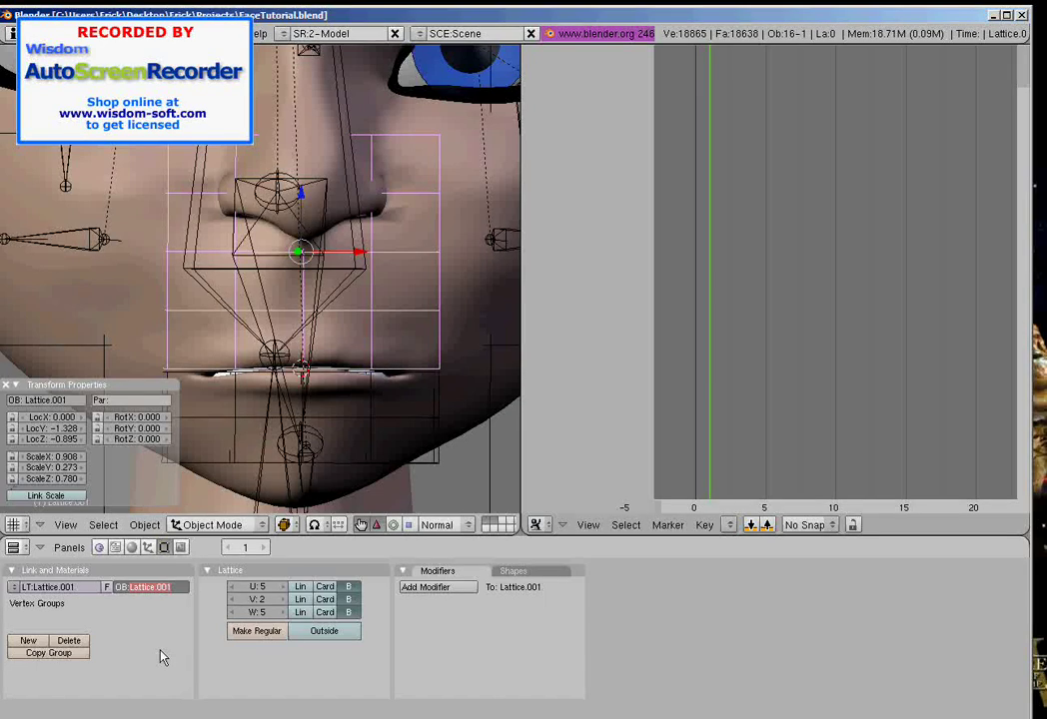
type("UpLipLat")
key("Return")
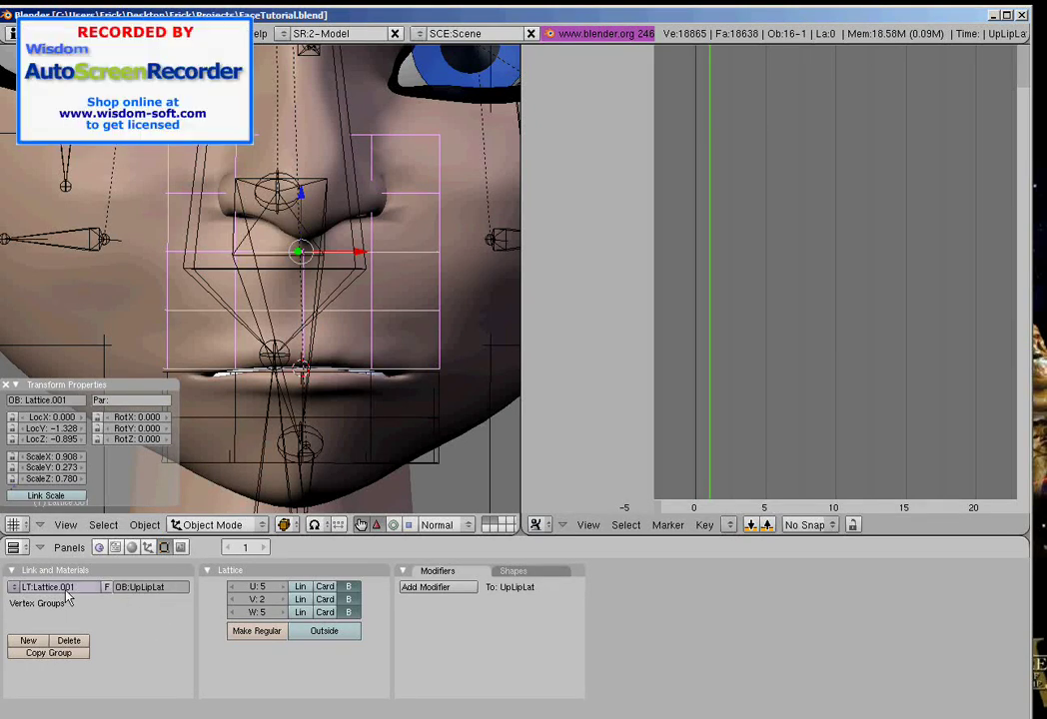
key("ctrl+c")
key("ctrl+v")
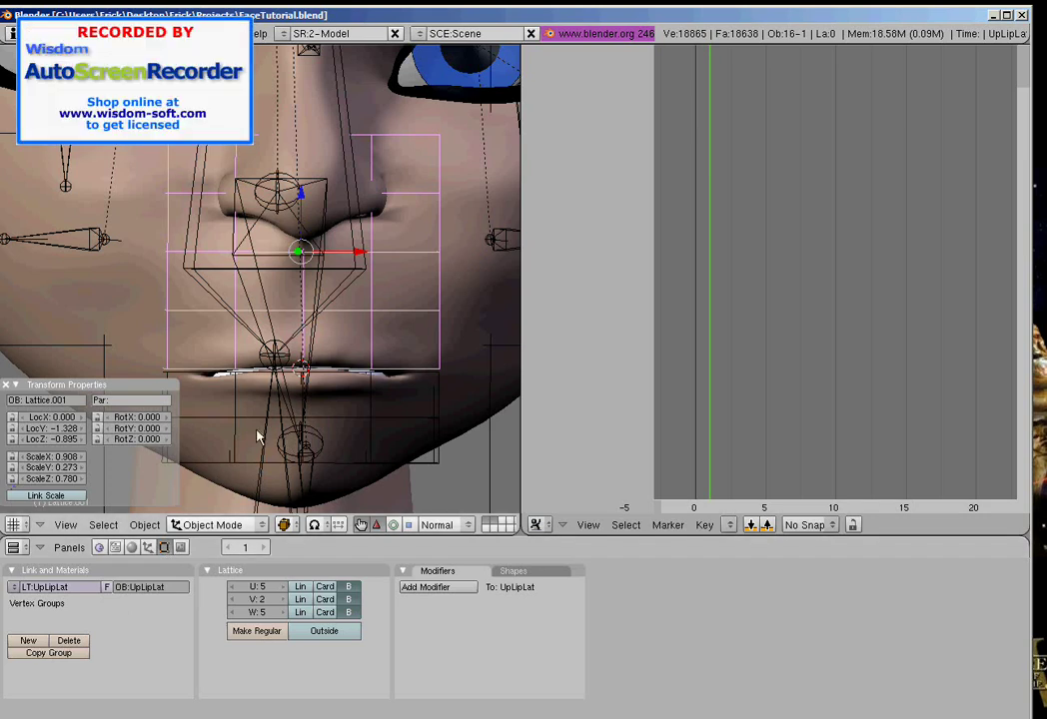
Step: Select the lower lattice and rename its object and lattice data to LoLipLat
right_click(226, 465)
right_click(226, 465)
left_click(148, 591)
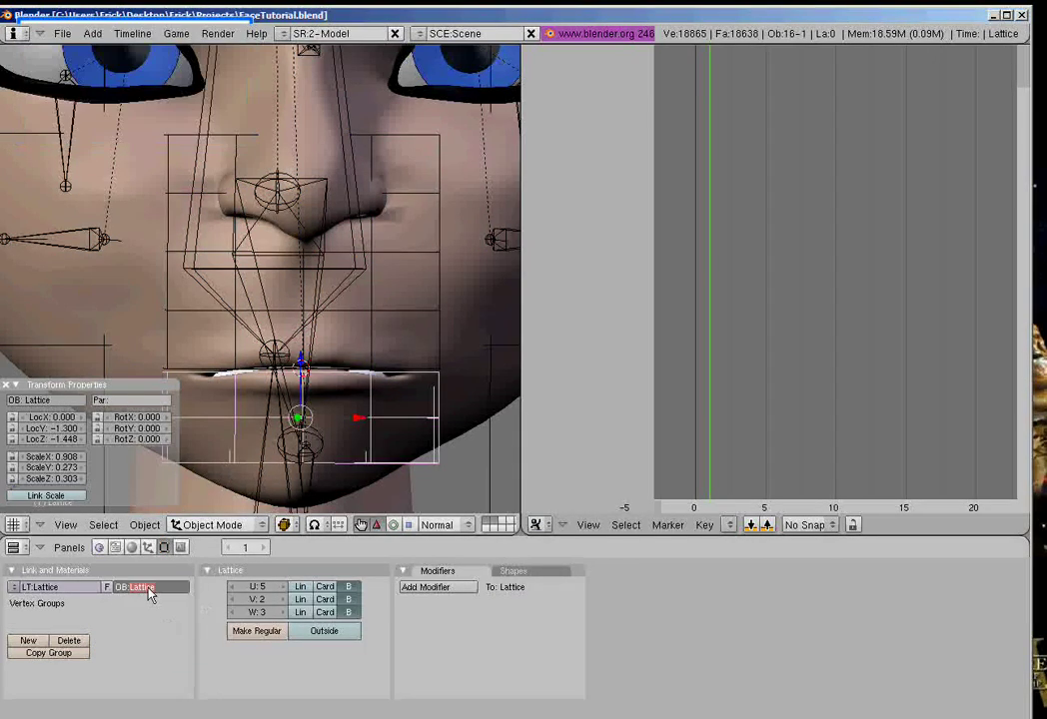
type("Lo")
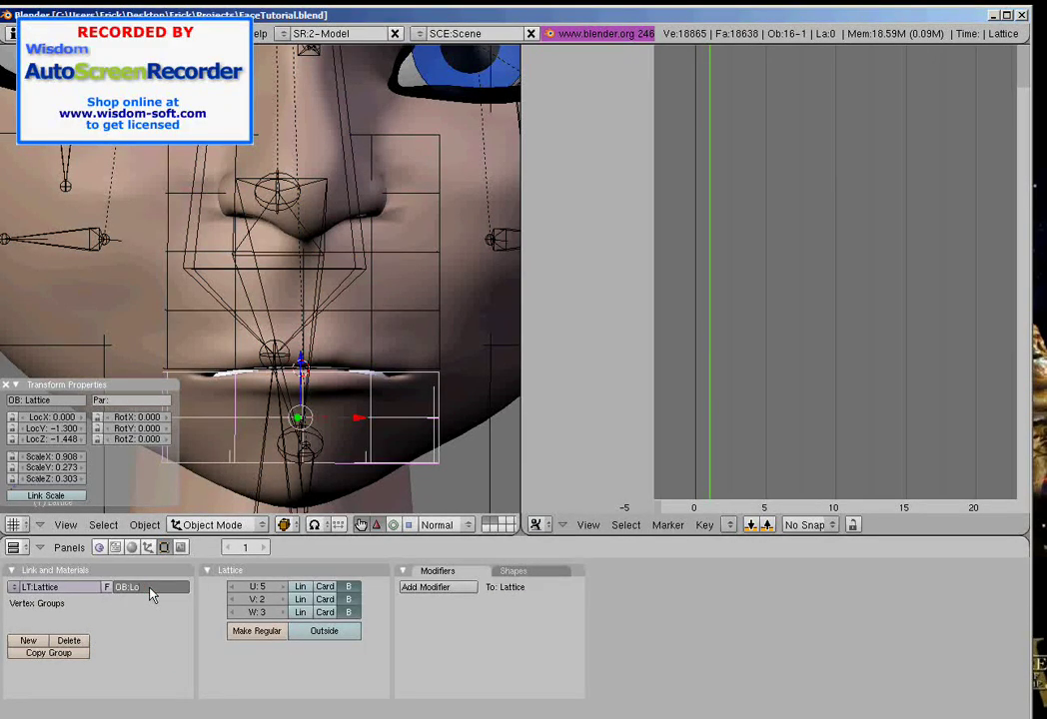
type("Lip")
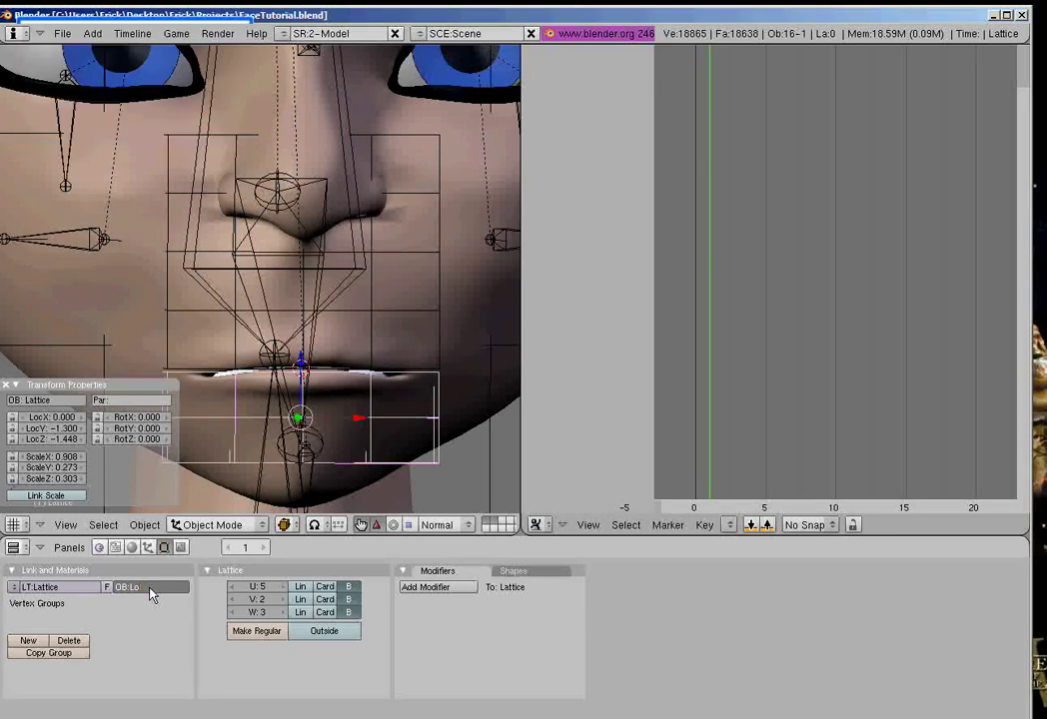
type("L")
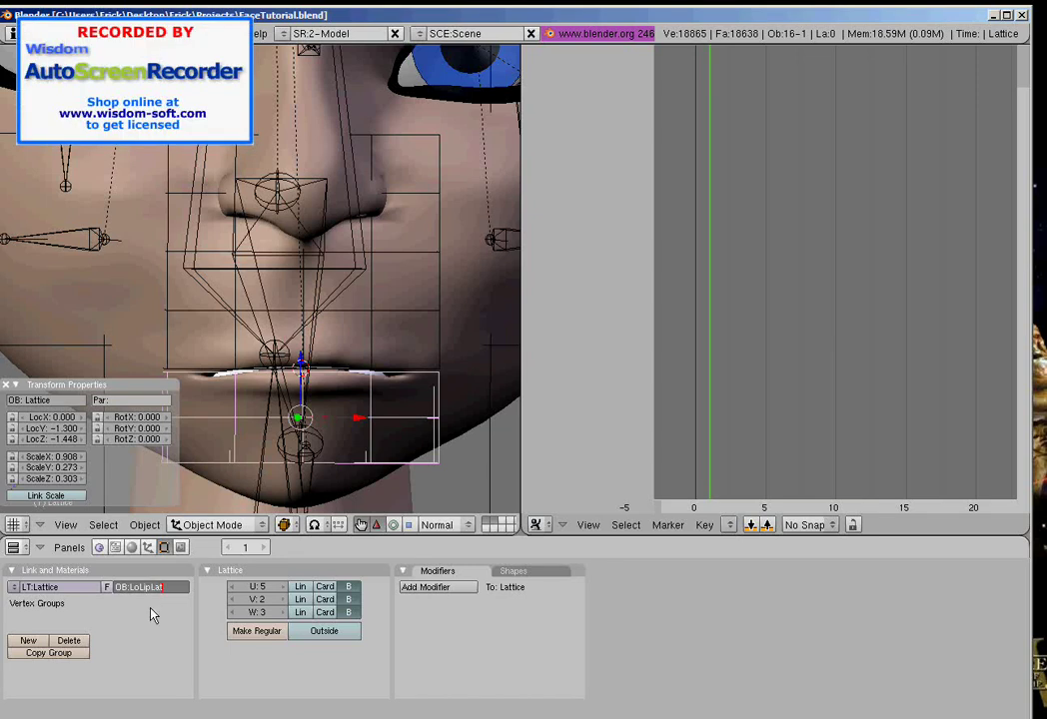
key("Return")
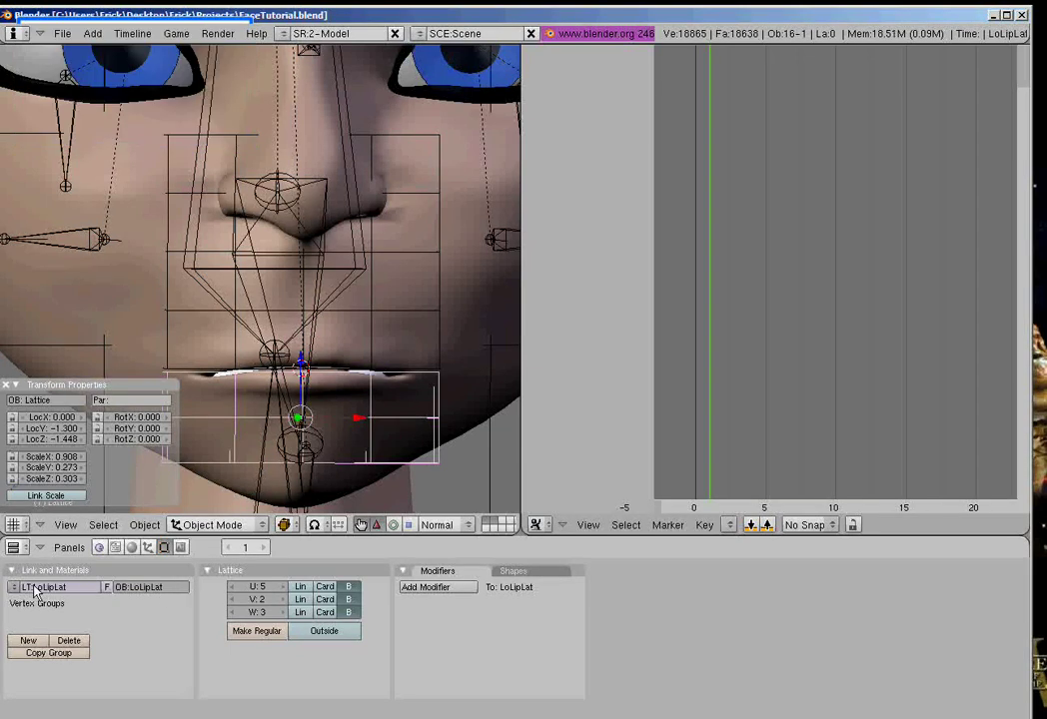
Step: Select the head mesh, add a Lattice modifier to it, and duplicate that empty modifier
scroll(306, 416, "down", 5)
right_click(376, 289)
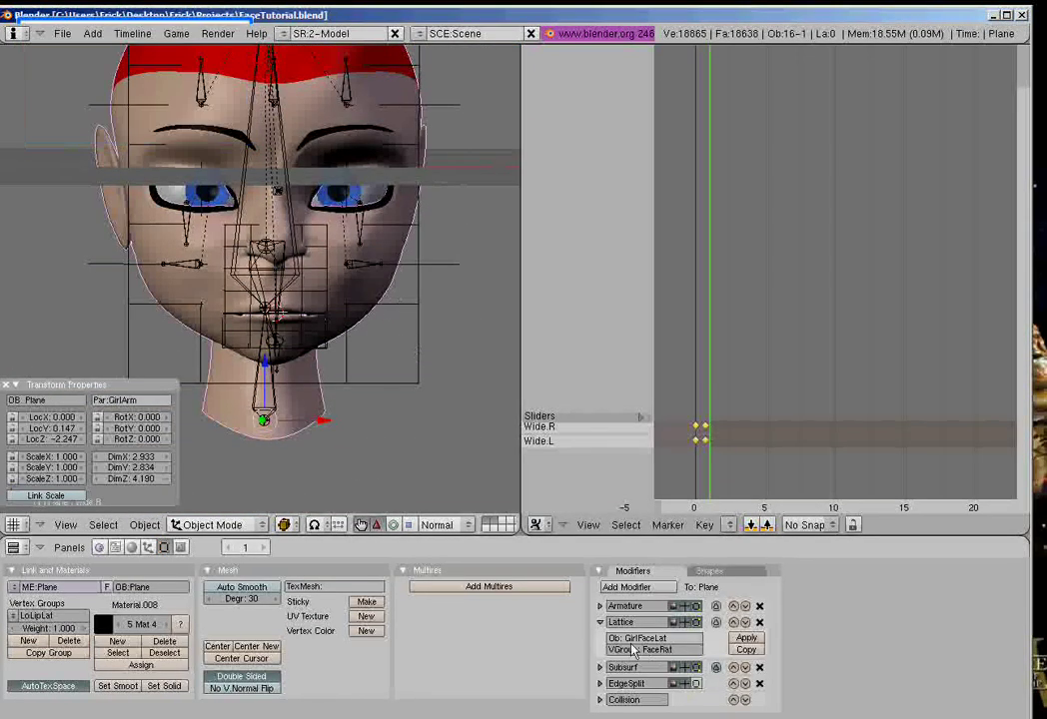
middle_click_drag(611, 649, 535, 642)
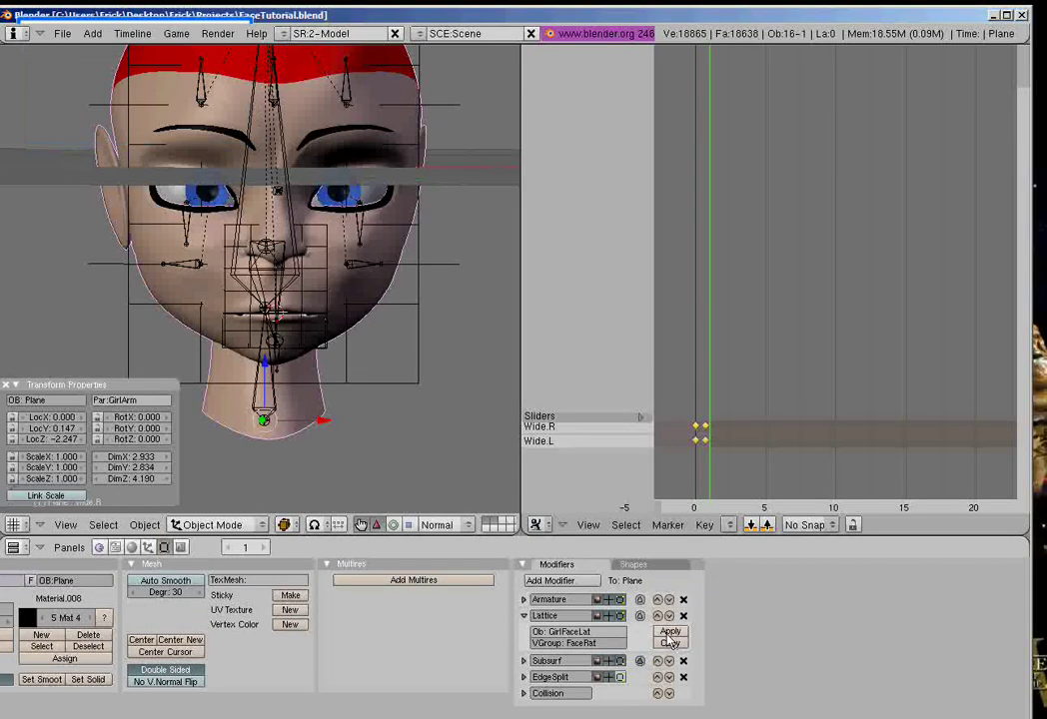
scroll(559, 599, "down", 2)
left_click(514, 585)
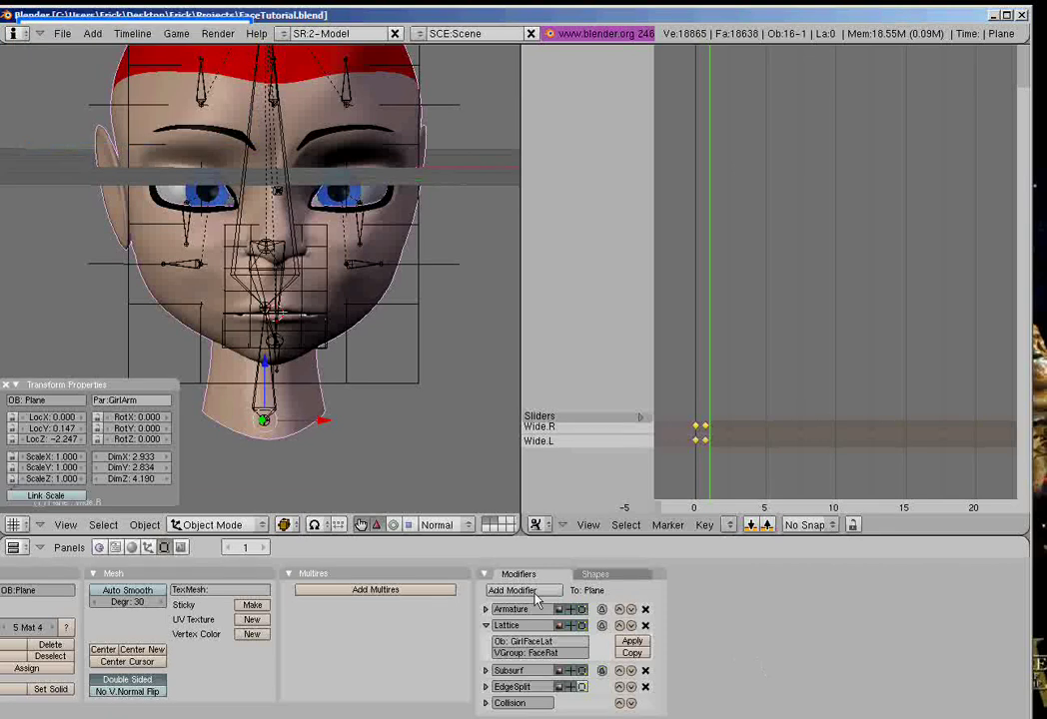
left_click(536, 592)
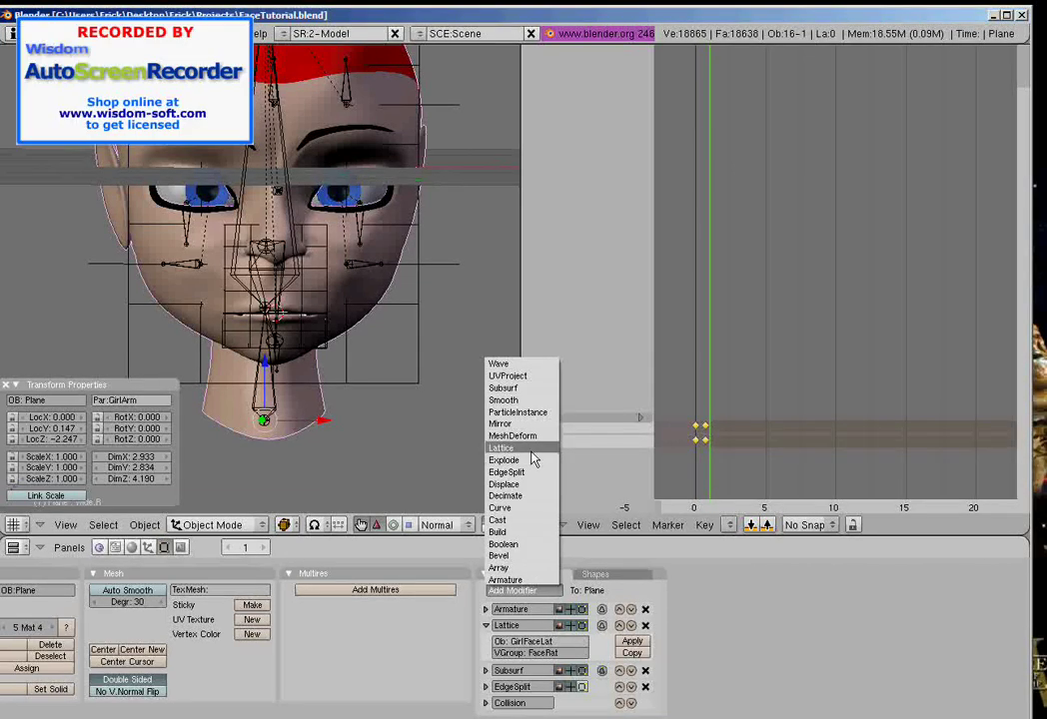
left_click(504, 460)
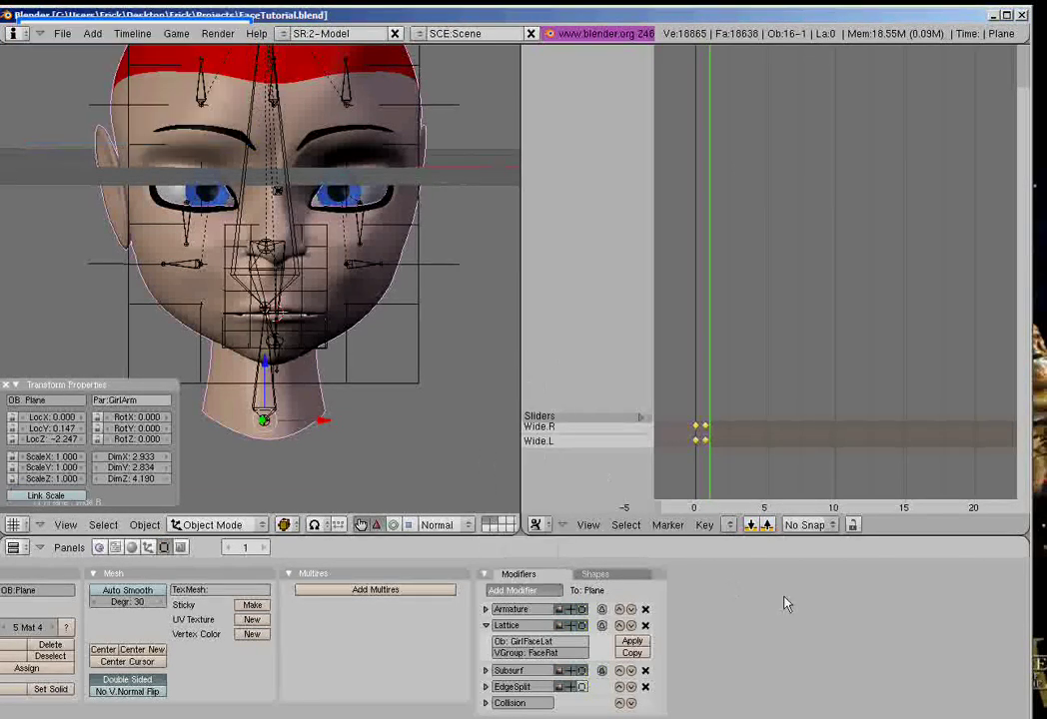
left_click(511, 590)
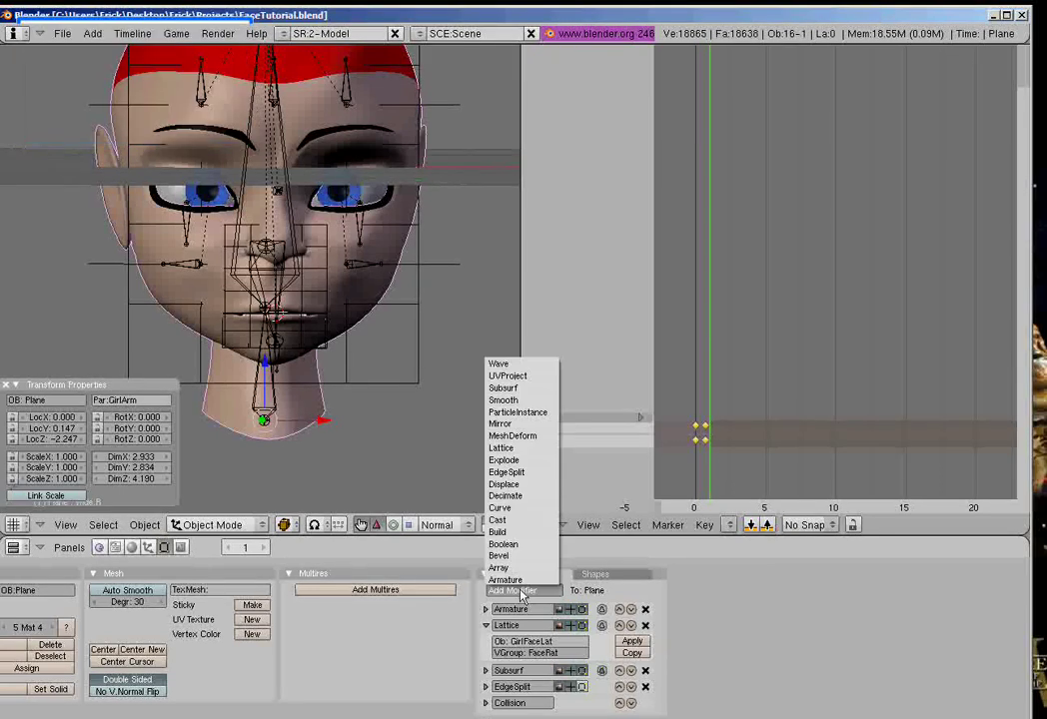
scroll(596, 644, "down", 3)
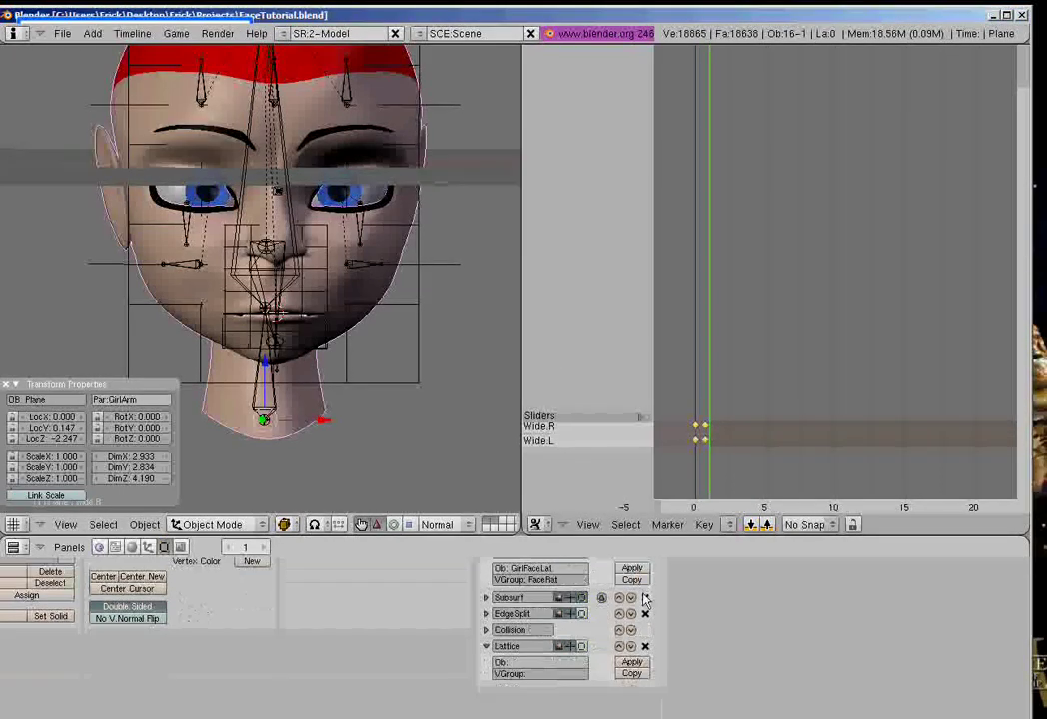
left_click(631, 674)
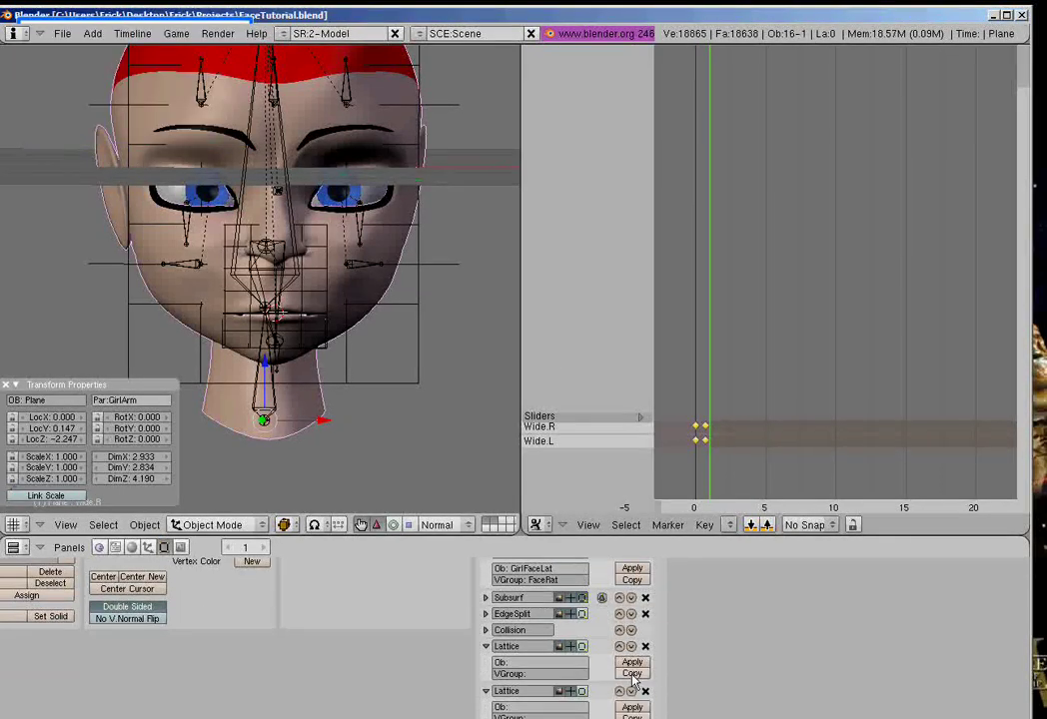
Step: Collapse the two new Lattice modifiers in the head's modifier stack
left_click(485, 646)
left_click(486, 663)
left_click(486, 631)
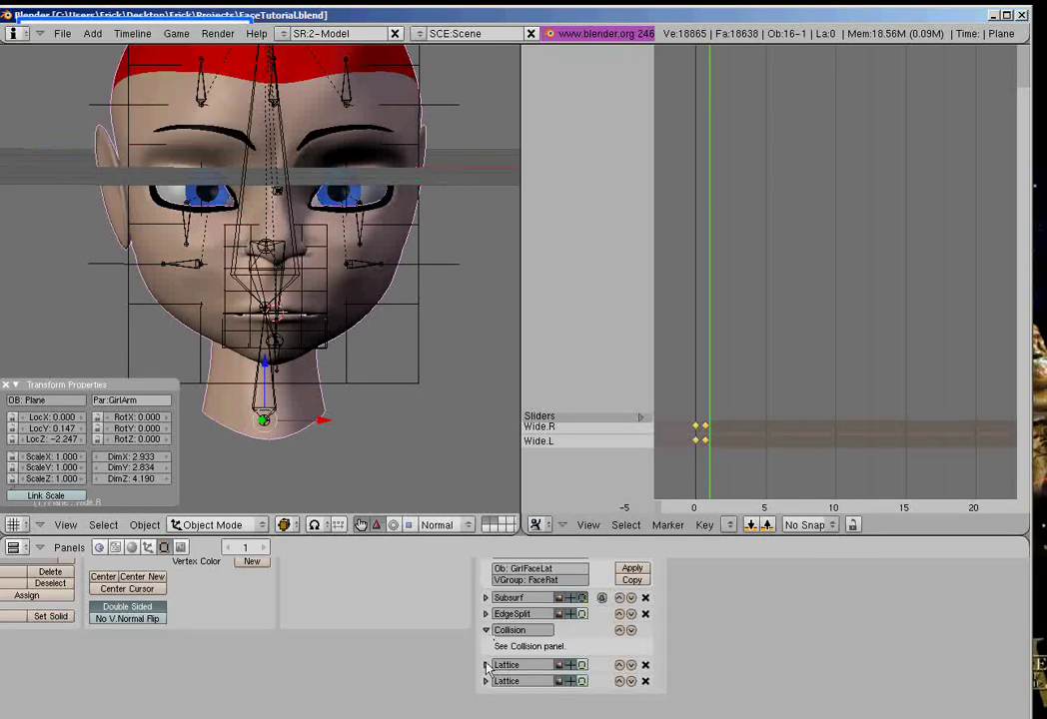
left_click(486, 631)
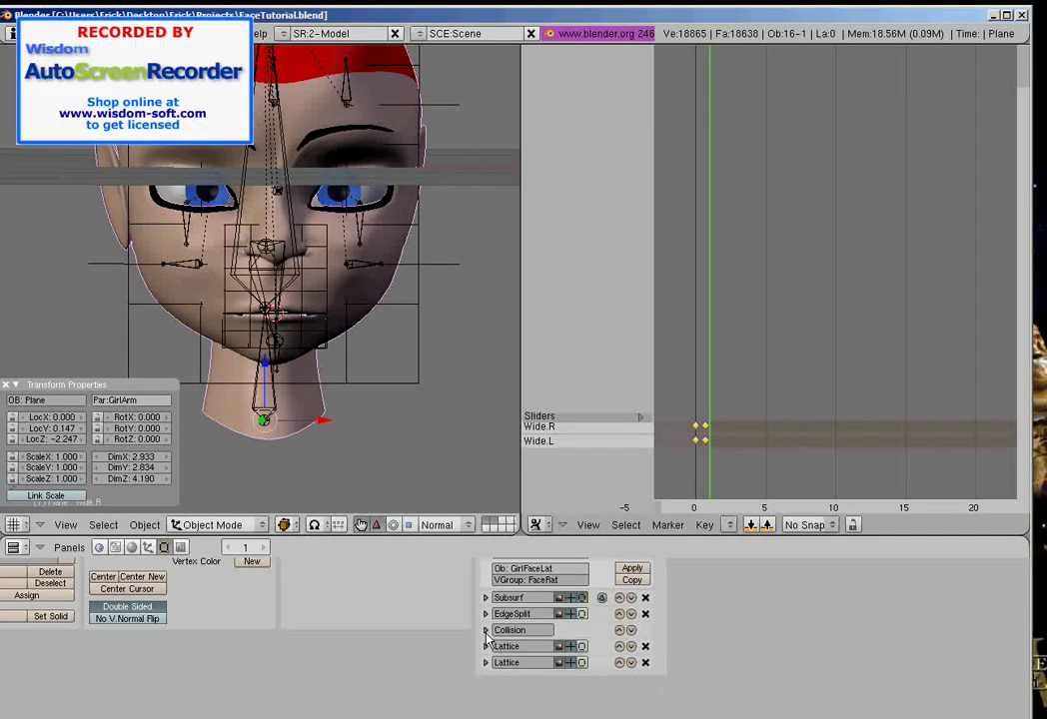
Step: Move both new Lattice modifiers above Subsurf and rename the existing face lattice modifier to GirlFaceLat
left_click(619, 631)
left_click(620, 647)
left_click(620, 663)
left_click(621, 633)
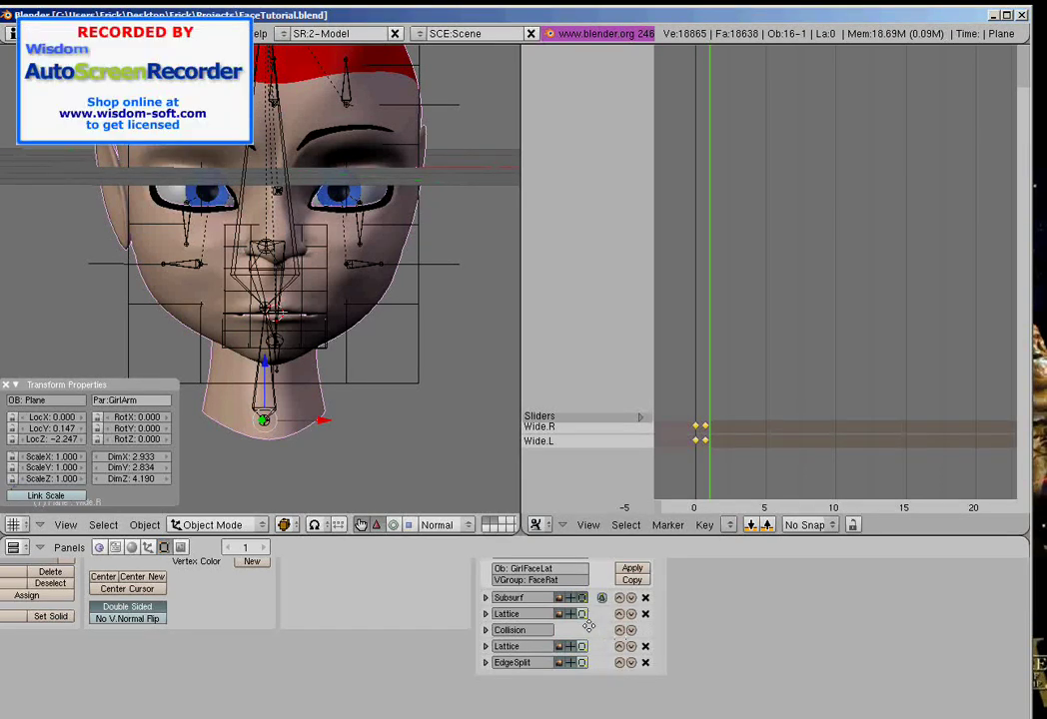
middle_click_drag(615, 628, 593, 659)
left_click(597, 647)
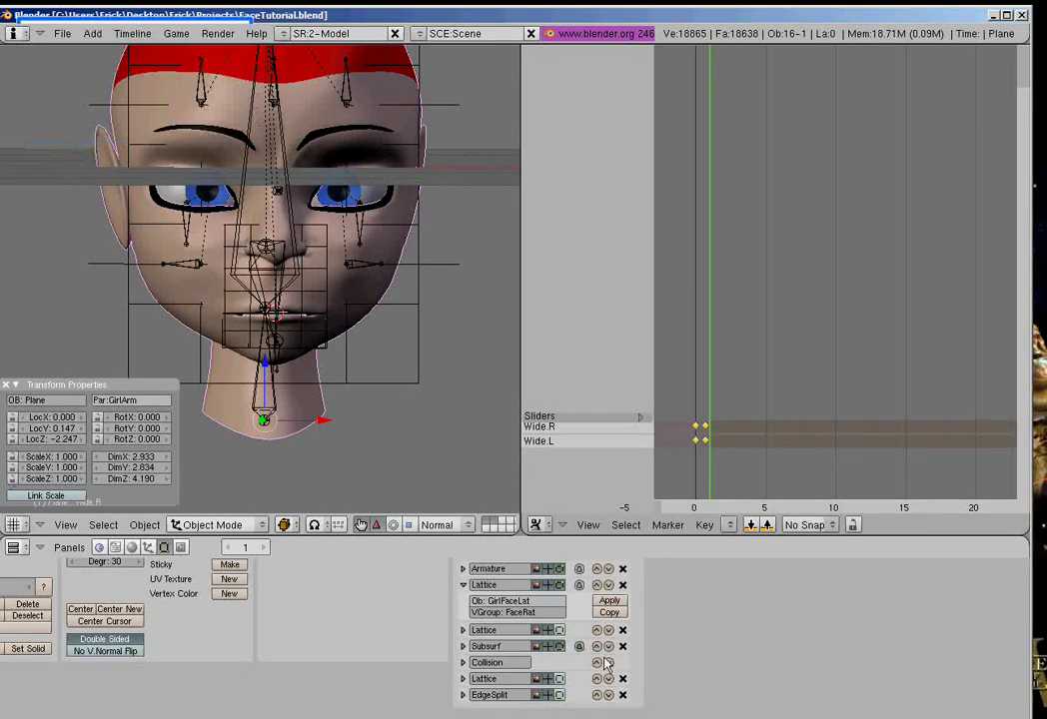
left_click(596, 680)
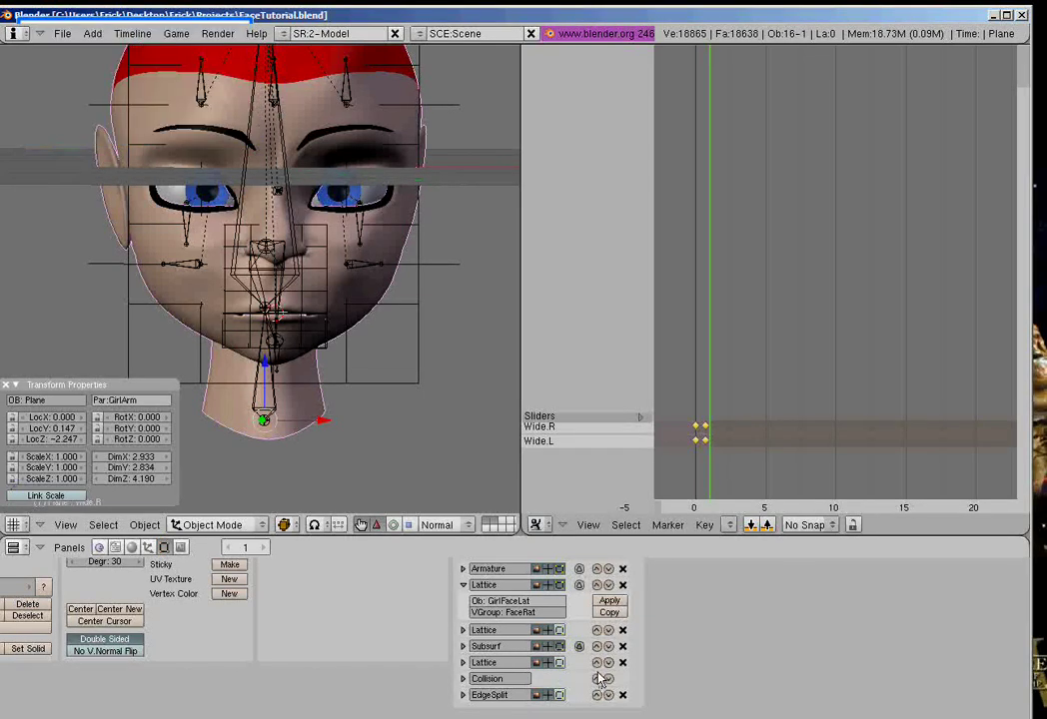
left_click(597, 663)
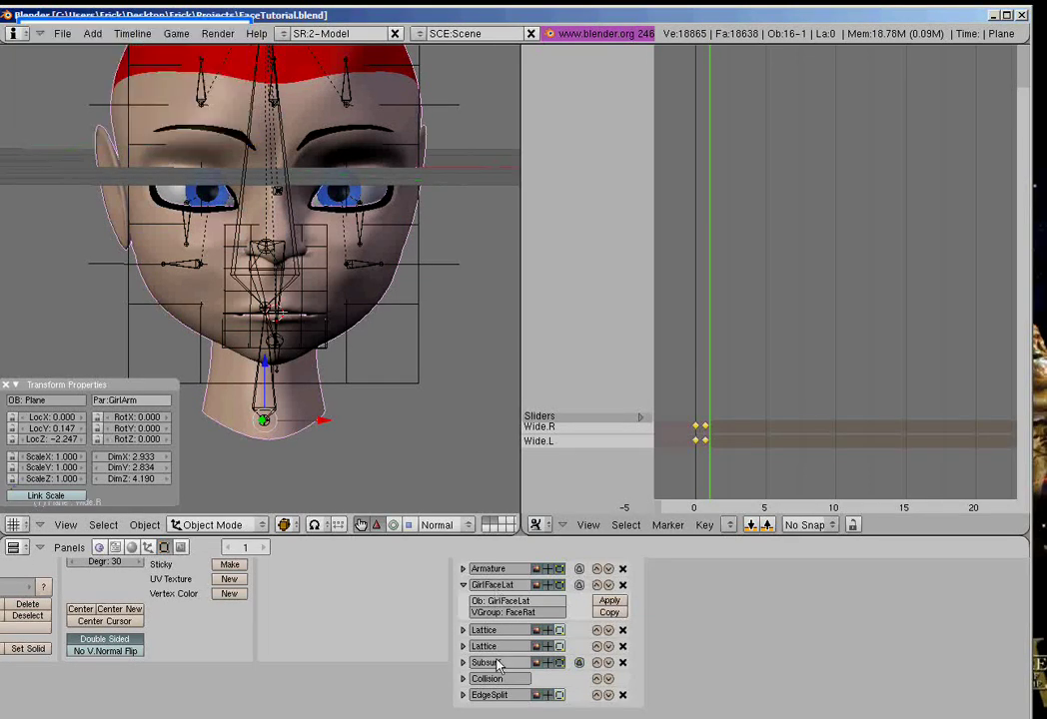
Step: Expand the two empty Lattice modifiers, and select the lower lip lattice to look up its object name
middle_click_drag(317, 400, 353, 410, "shift")
middle_click_drag(290, 405, 346, 416)
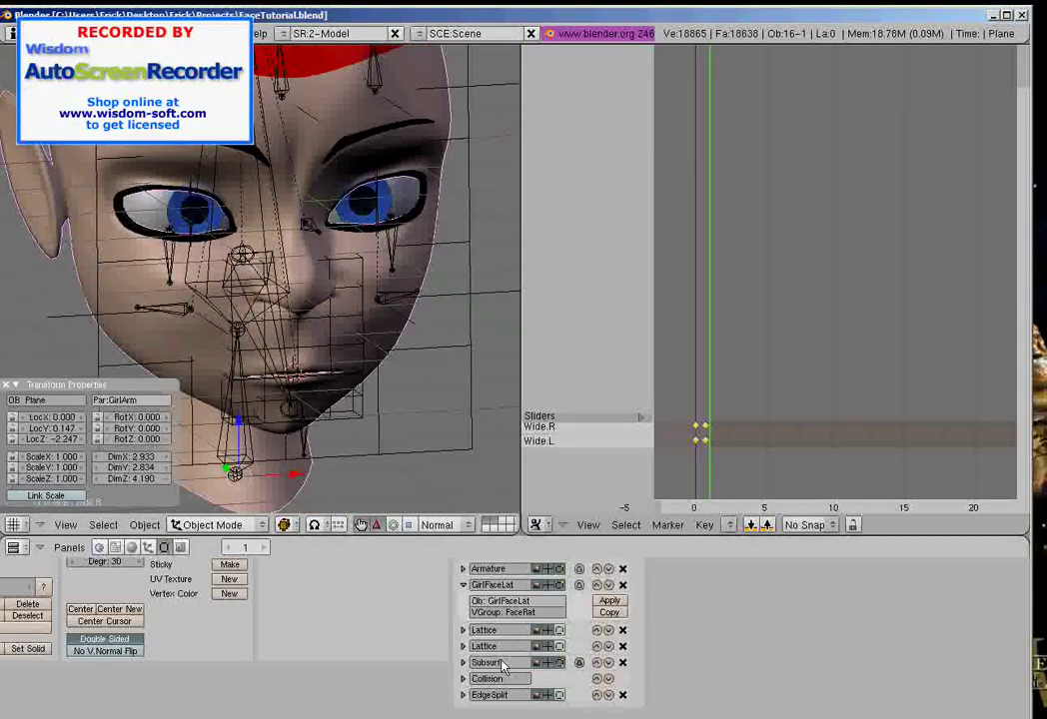
left_click(463, 632)
left_click(464, 675)
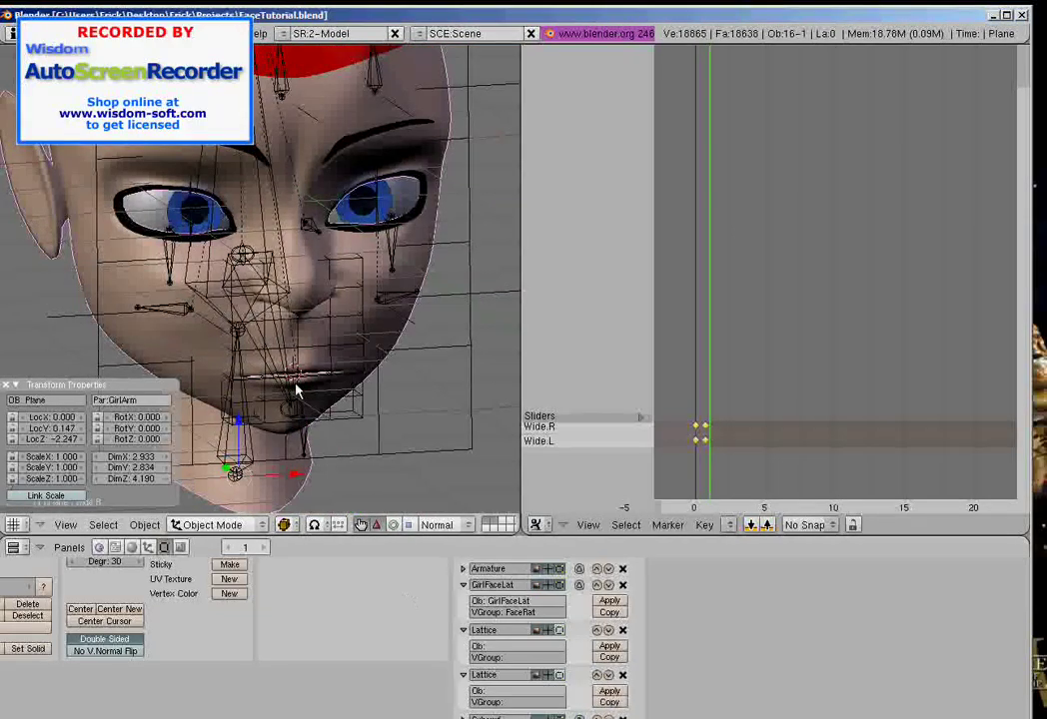
middle_click_drag(297, 390, 244, 403)
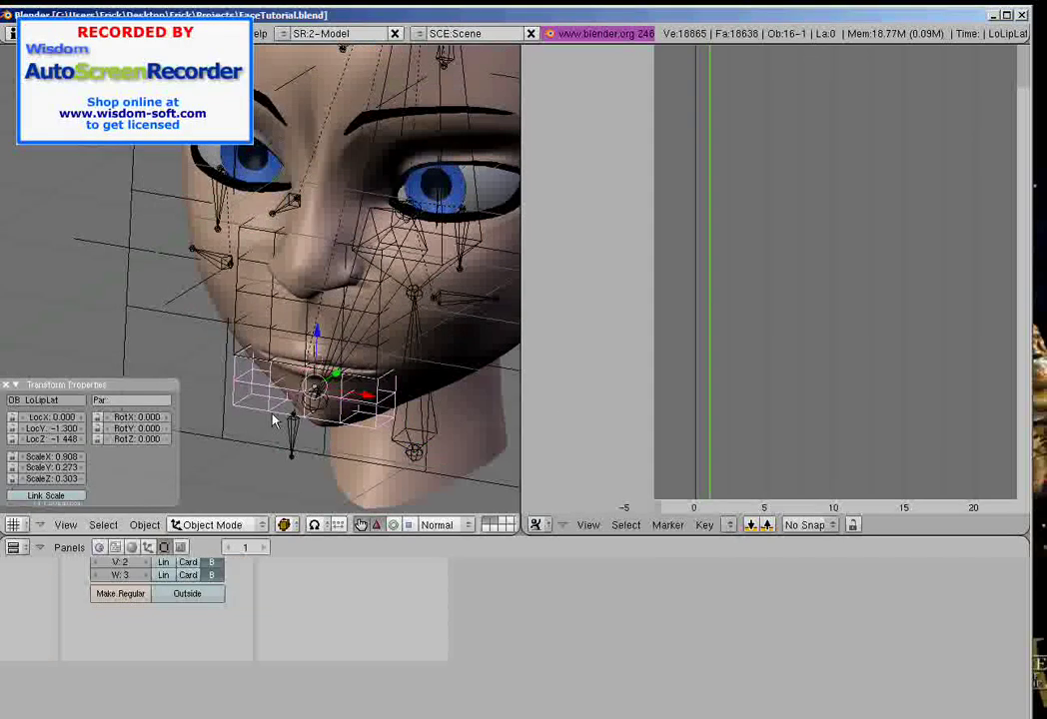
key("Home")
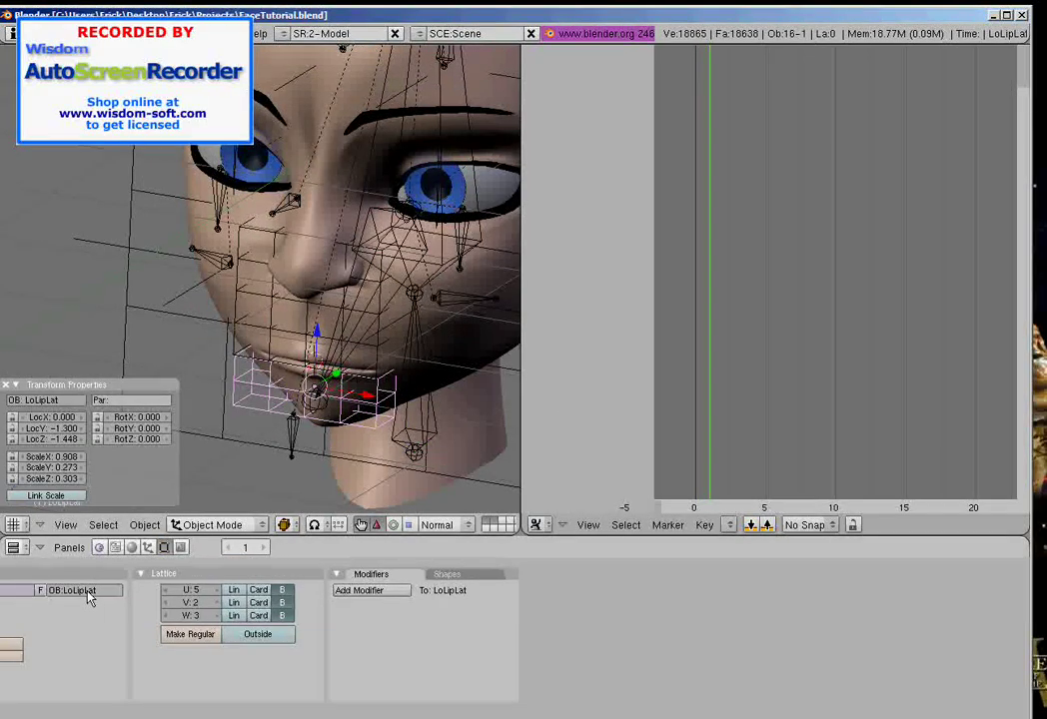
Step: Reselect the head mesh and set the first empty Lattice modifier's object and name to LoLipLat
right_click(449, 453)
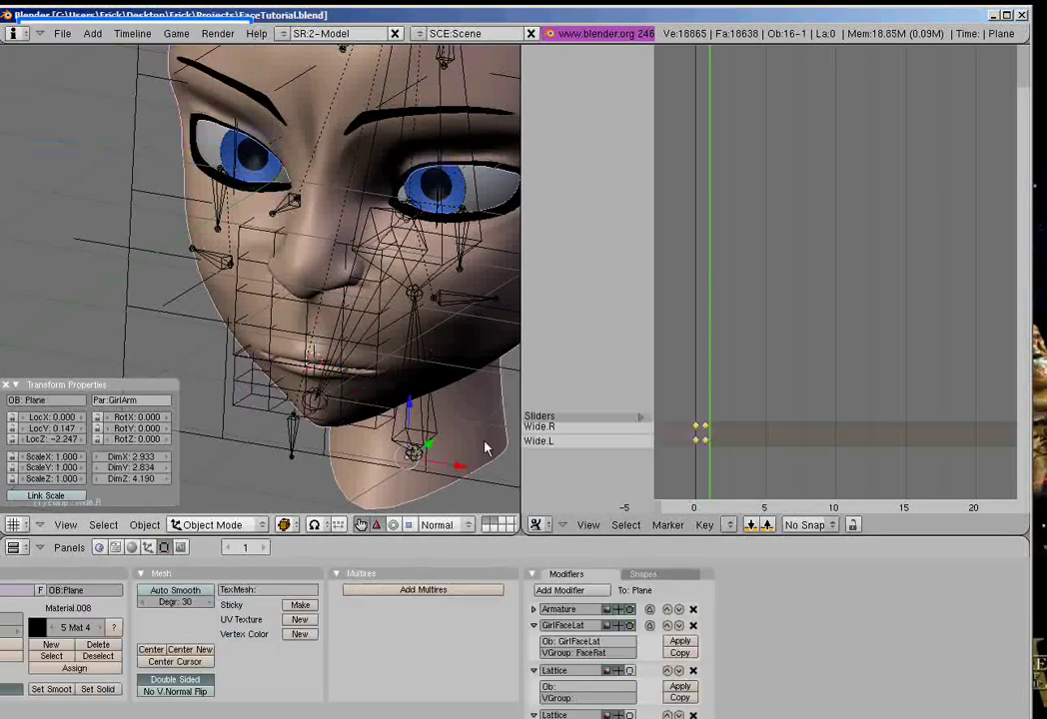
scroll(558, 635, "down", 3)
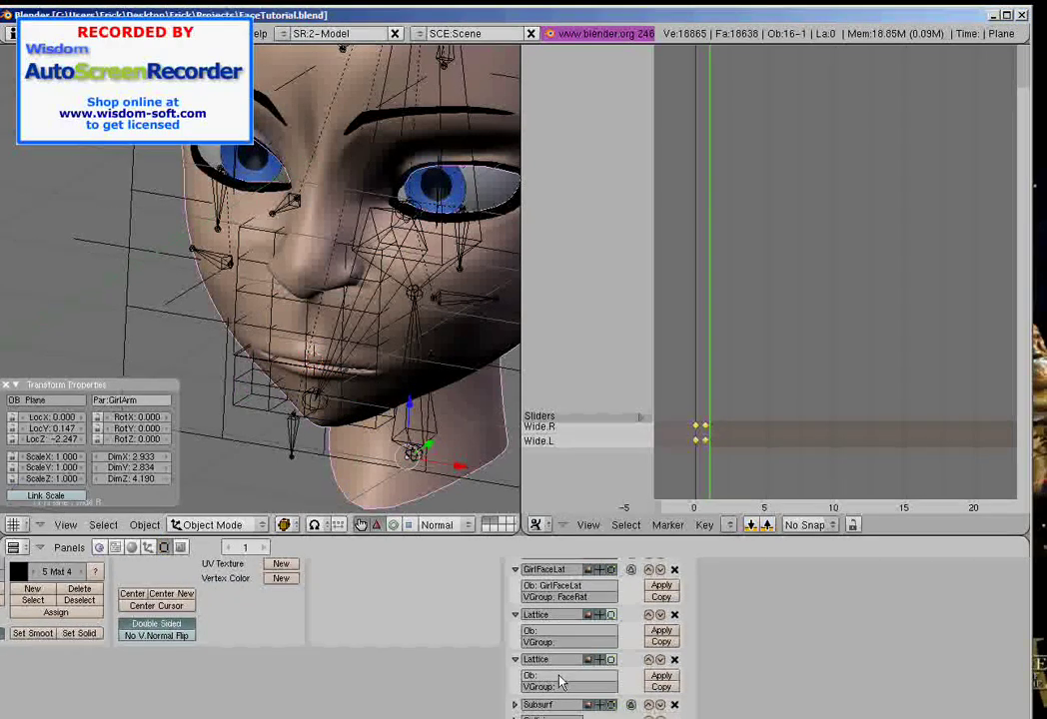
type("LoLipLat")
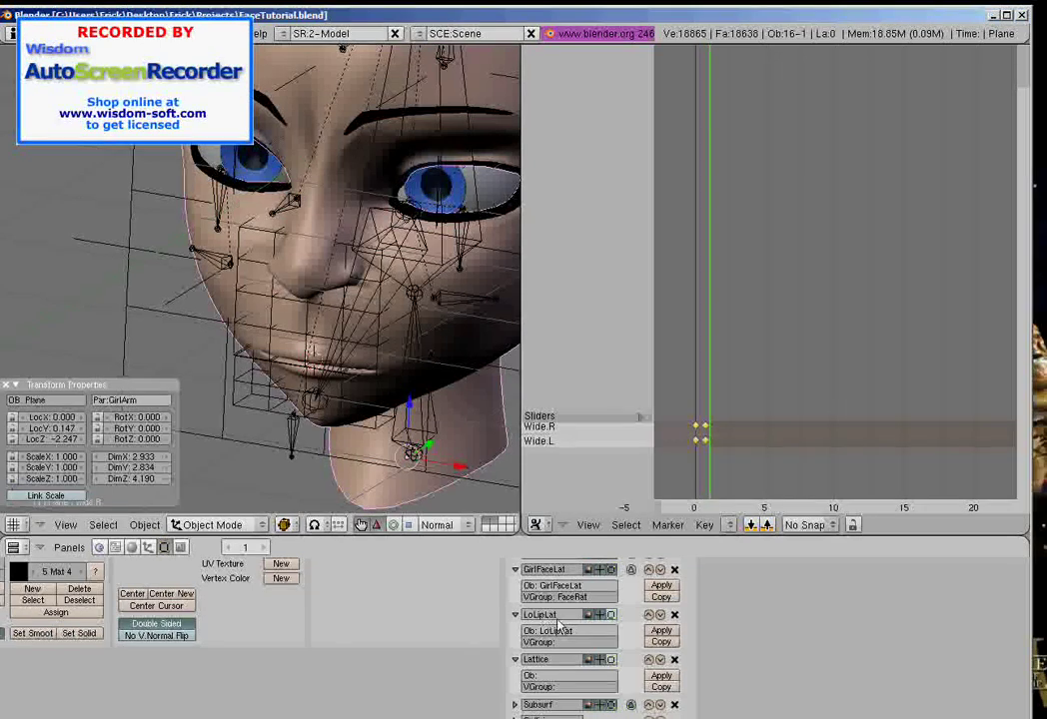
left_click(514, 616)
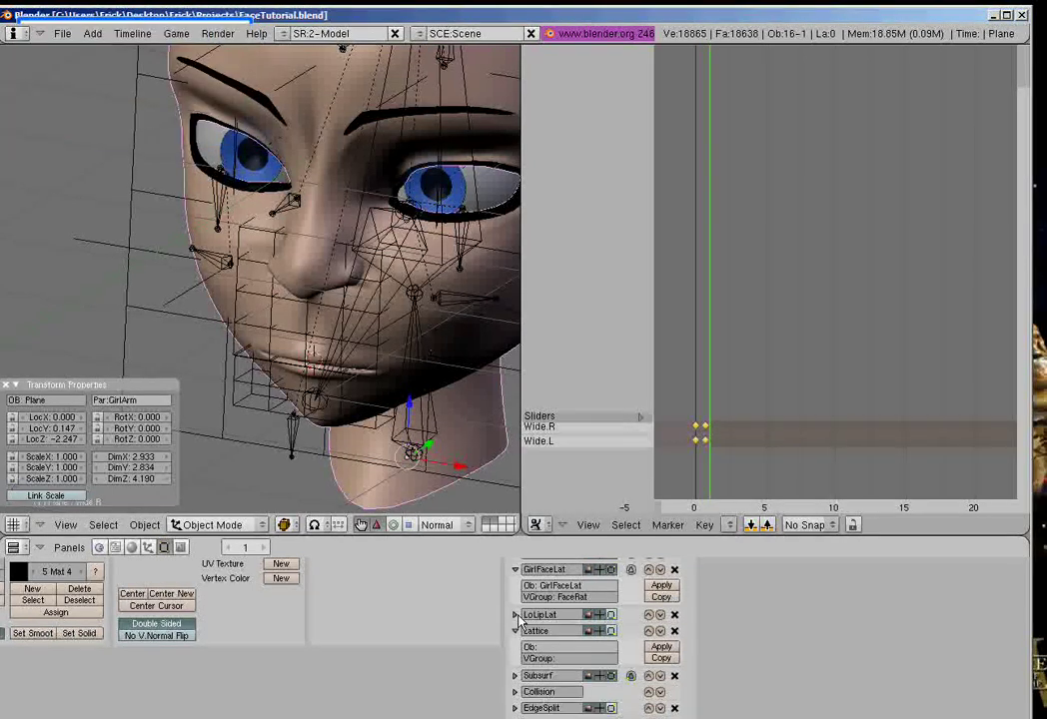
left_click(514, 616)
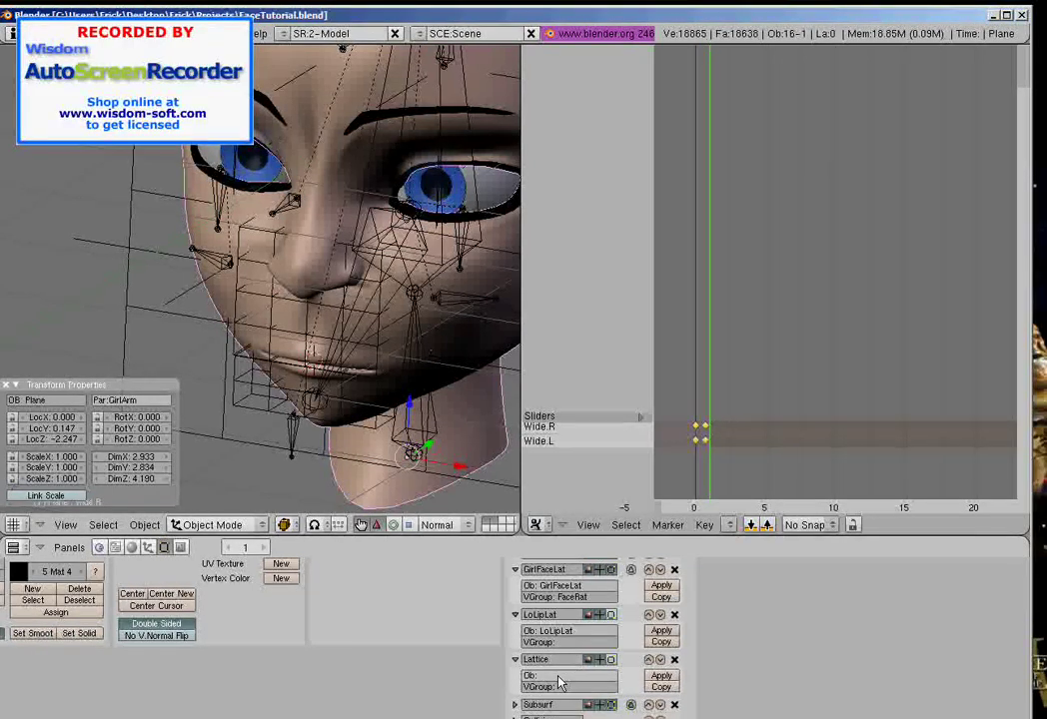
Step: Check the upper lattice's object name, and set the head's remaining Lattice modifier's object and name to UpLipLat
right_click(236, 333)
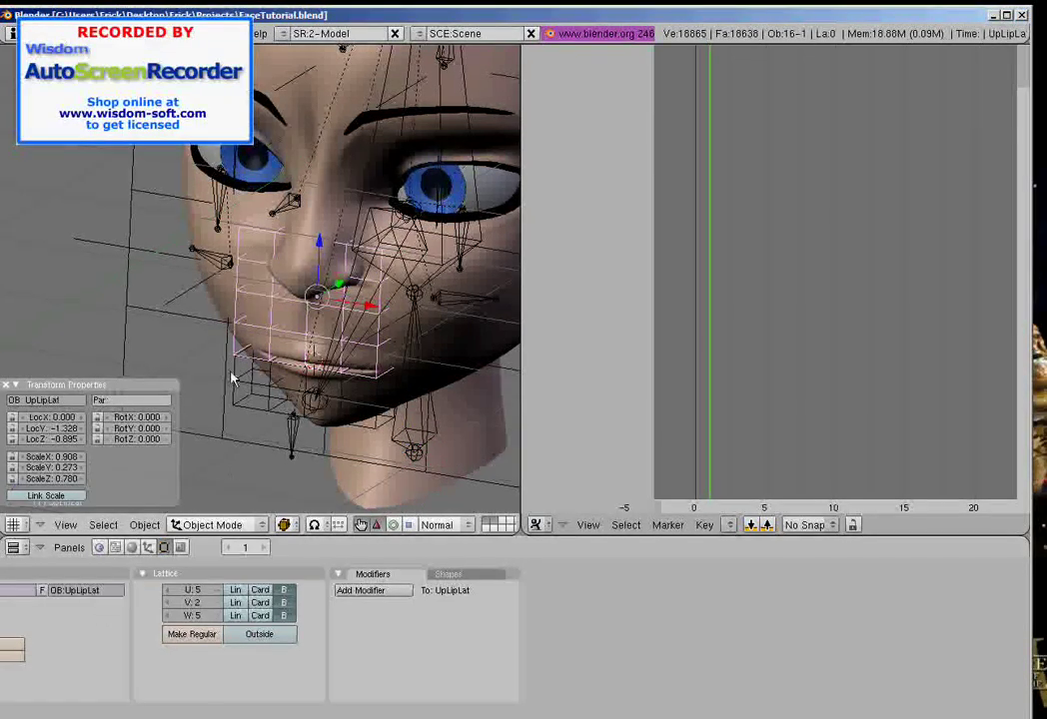
right_click(215, 299)
middle_click_drag(562, 713, 535, 646)
scroll(344, 374, "down", 2)
middle_click_drag(344, 374, 278, 379)
scroll(216, 325, "up", 2)
mouse_move(218, 312)
middle_mouse_down()
mouse_move(315, 338)
mouse_move(285, 319)
mouse_move(232, 322)
middle_mouse_up()
Step: Collapse the GirlFaceLat modifier and leave the LoLipLat modifier expanded
middle_click_drag(414, 628, 499, 646)
middle_click_drag(593, 599, 577, 647)
left_click(583, 626)
left_click(584, 641)
left_click(584, 644)
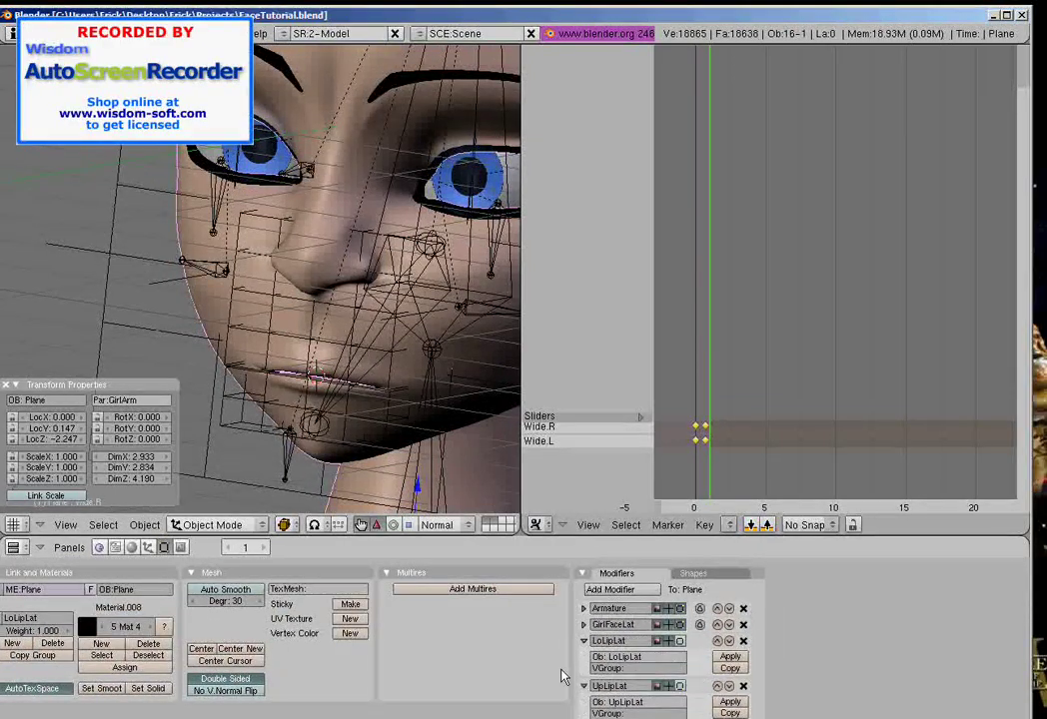
Step: Set the head's LoLipLat modifier to use the LoLipLat vertex group
scroll(562, 677, "down", 1)
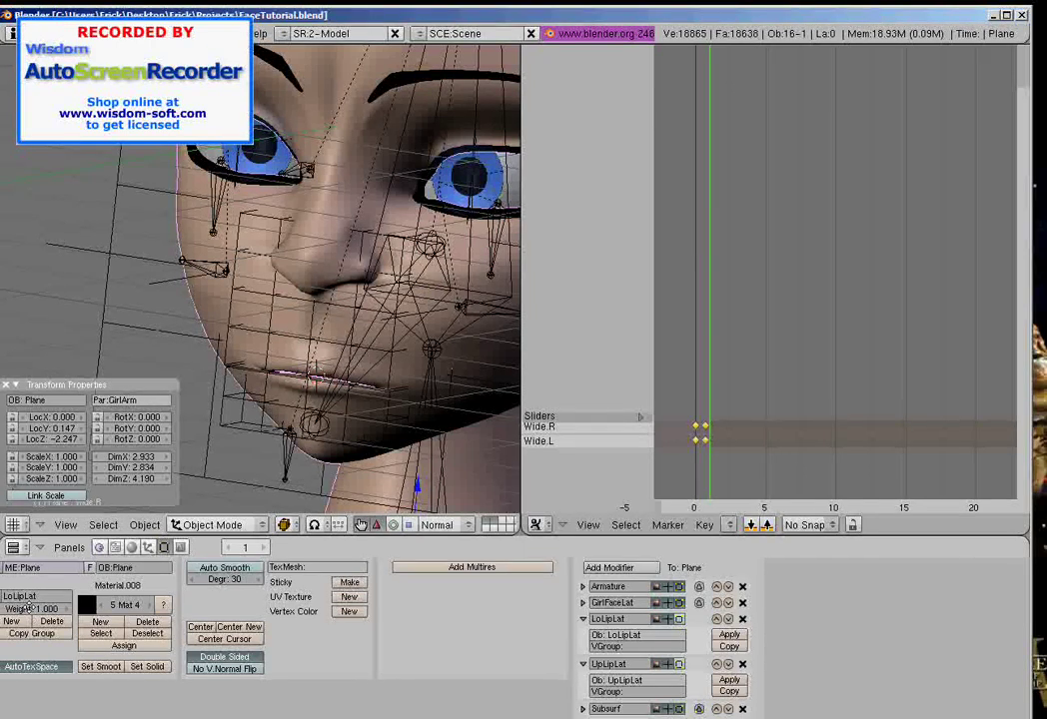
middle_click_drag(29, 606, 37, 603)
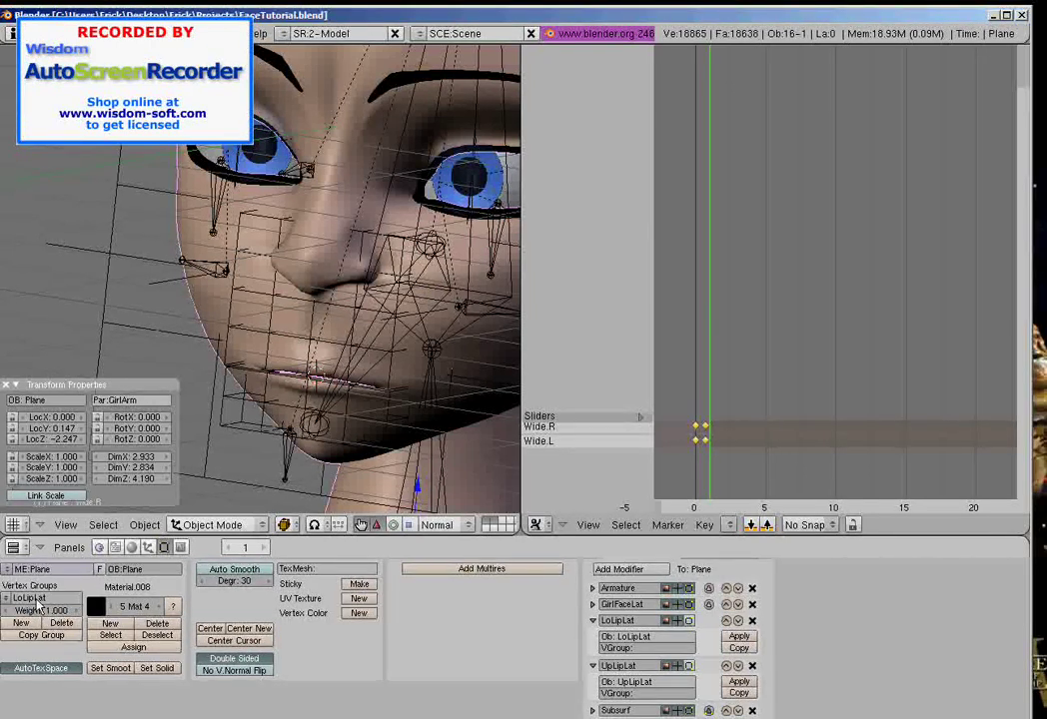
left_click(17, 602)
middle_click_drag(464, 677, 409, 633)
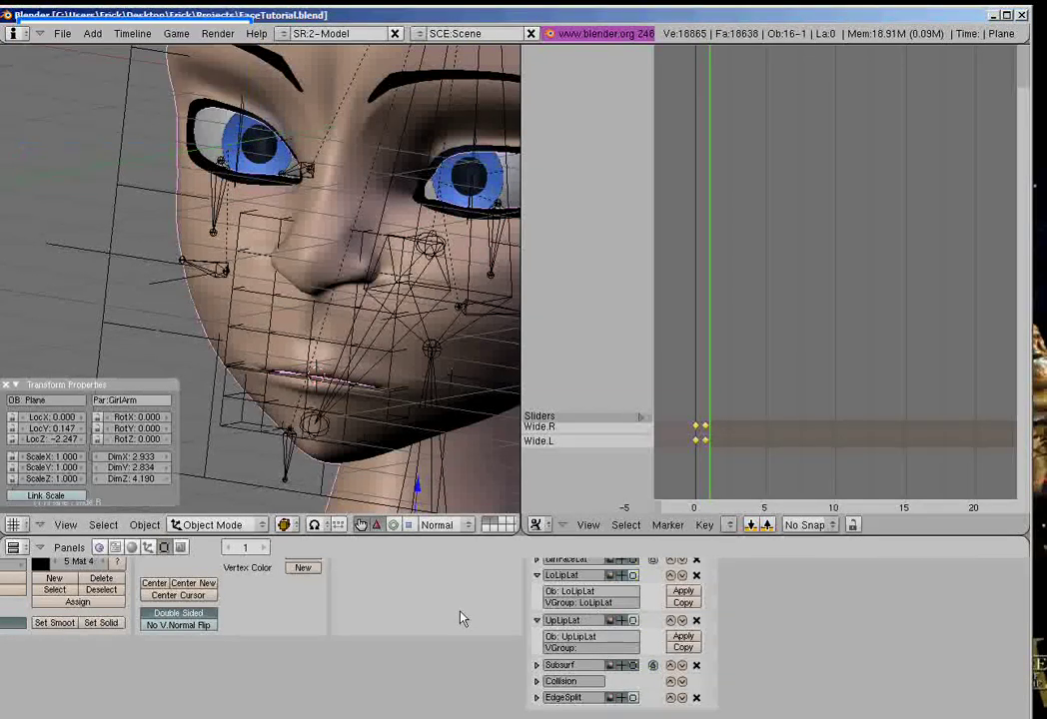
Step: Make UpLipLat the head's active vertex group and assign it as the UpLipLat modifier's vertex group
key("Home")
left_click(12, 604)
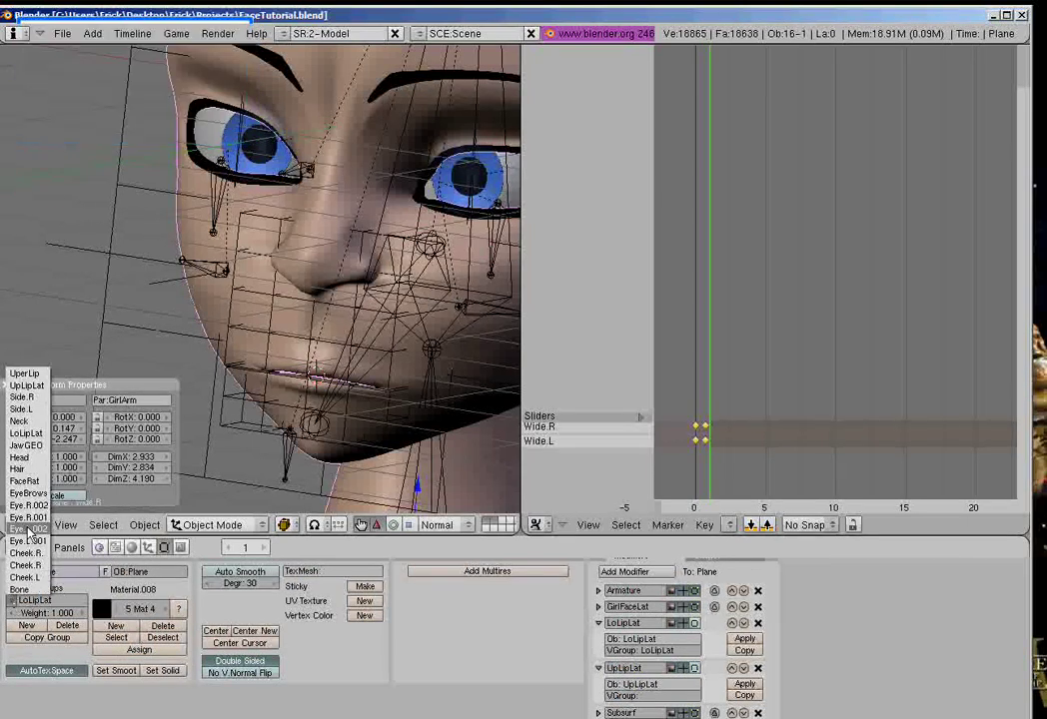
left_click(27, 385)
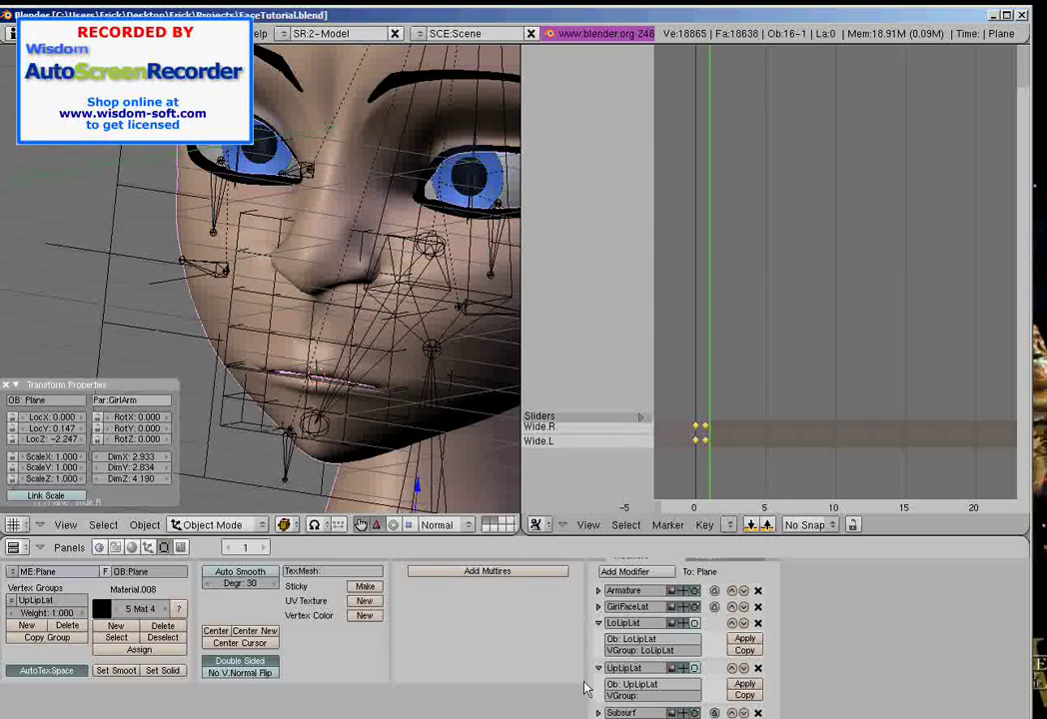
middle_click_drag(587, 689, 489, 623)
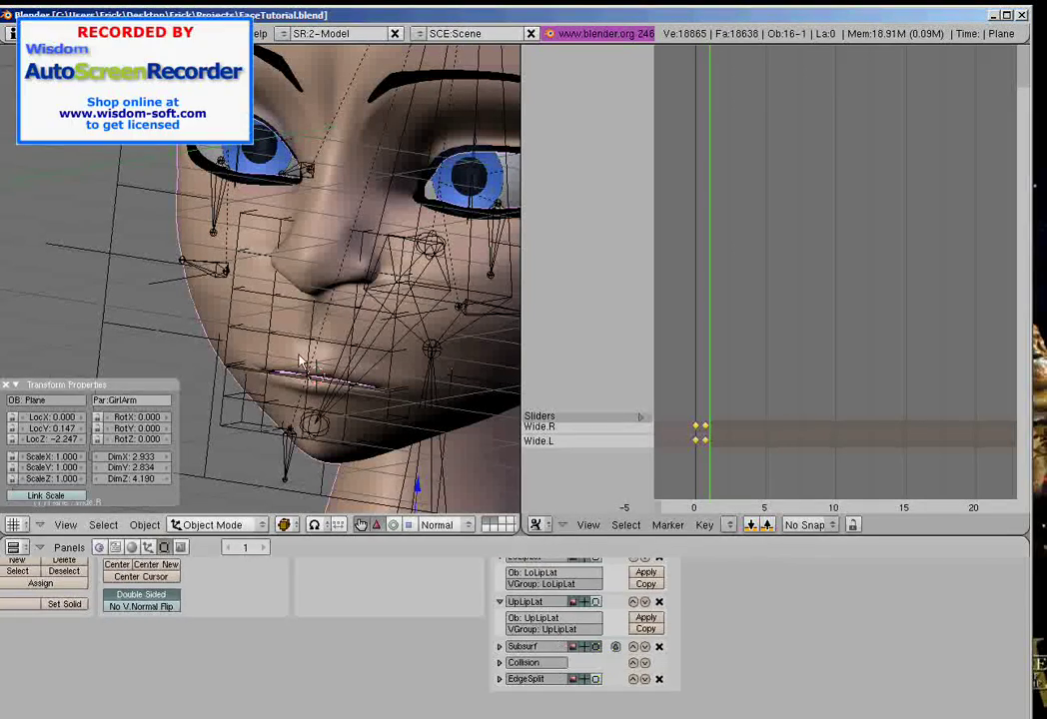
Step: Select the lower lip lattice and enter Edit Mode in front view, close up on the mouth
middle_click_drag(300, 362, 297, 382)
right_click(243, 397)
key("KP_1")
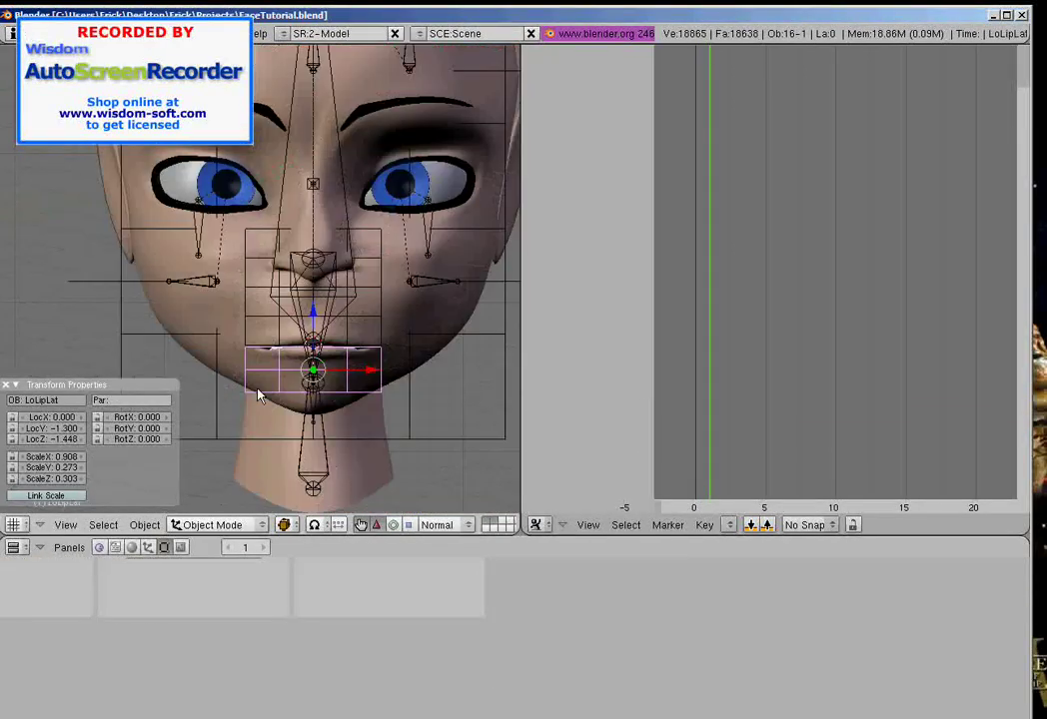
scroll(317, 348, "up", 4)
scroll(337, 362, "down", 2)
key("Tab")
scroll(348, 360, "up", 2)
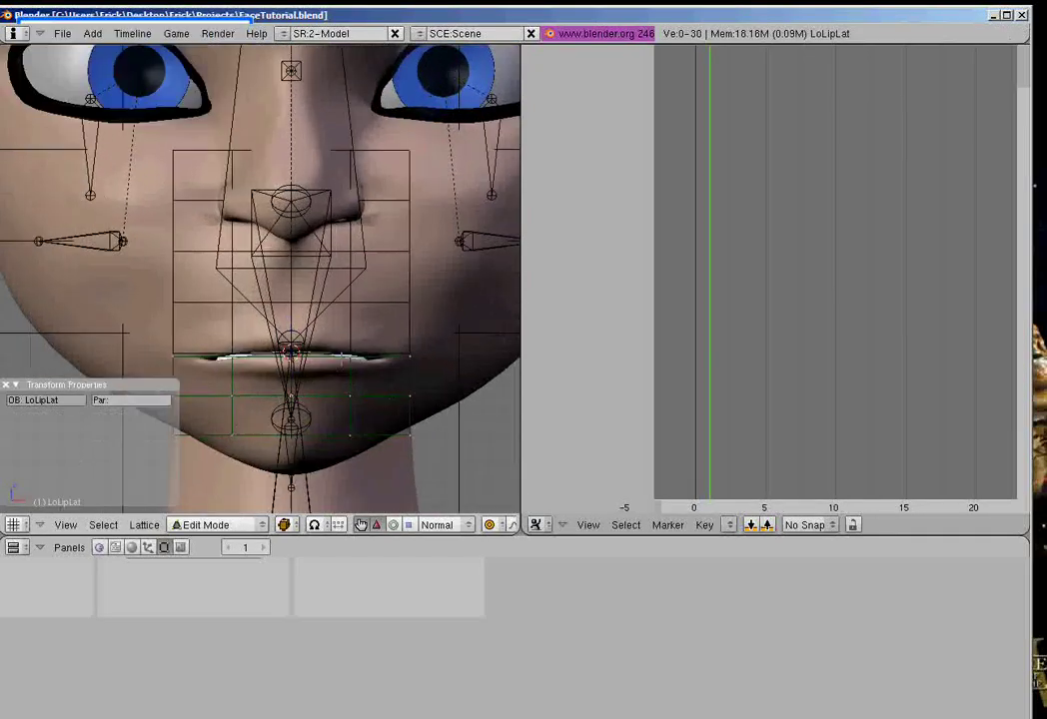
scroll(363, 383, "down", 2)
middle_click_drag(361, 387, 343, 344)
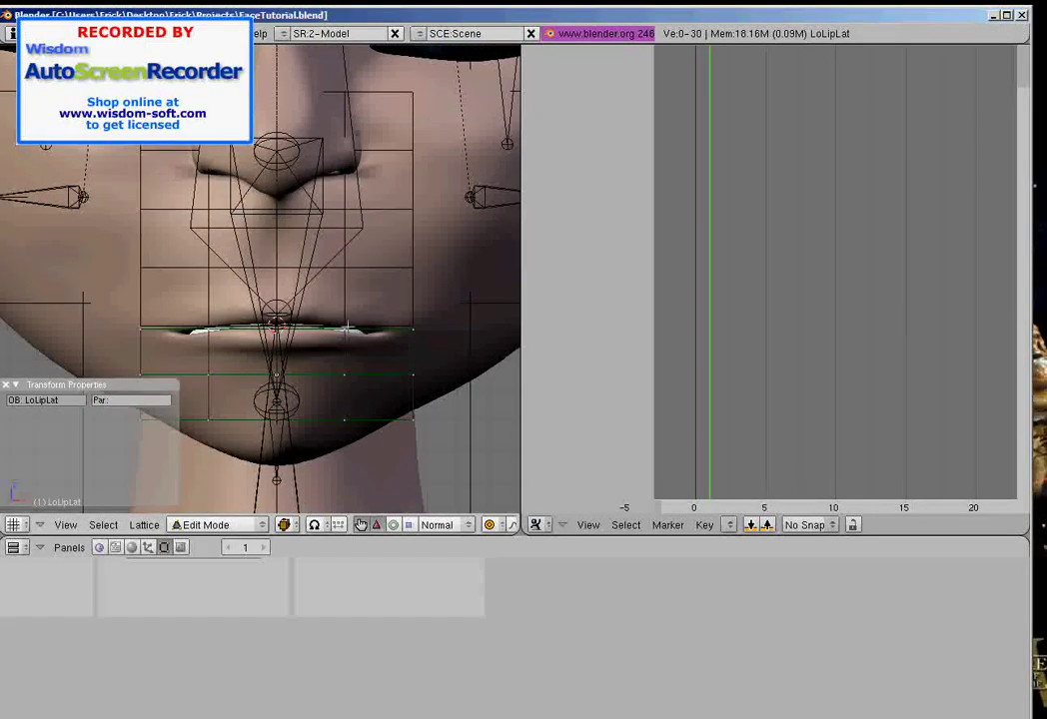
Step: Select four upper control points on the character's left side of the lower lip lattice and test-move them to check the lip deformation
key("b")
left_click_drag(362, 390, 364, 392)
middle_click_drag(364, 392, 342, 394, "shift")
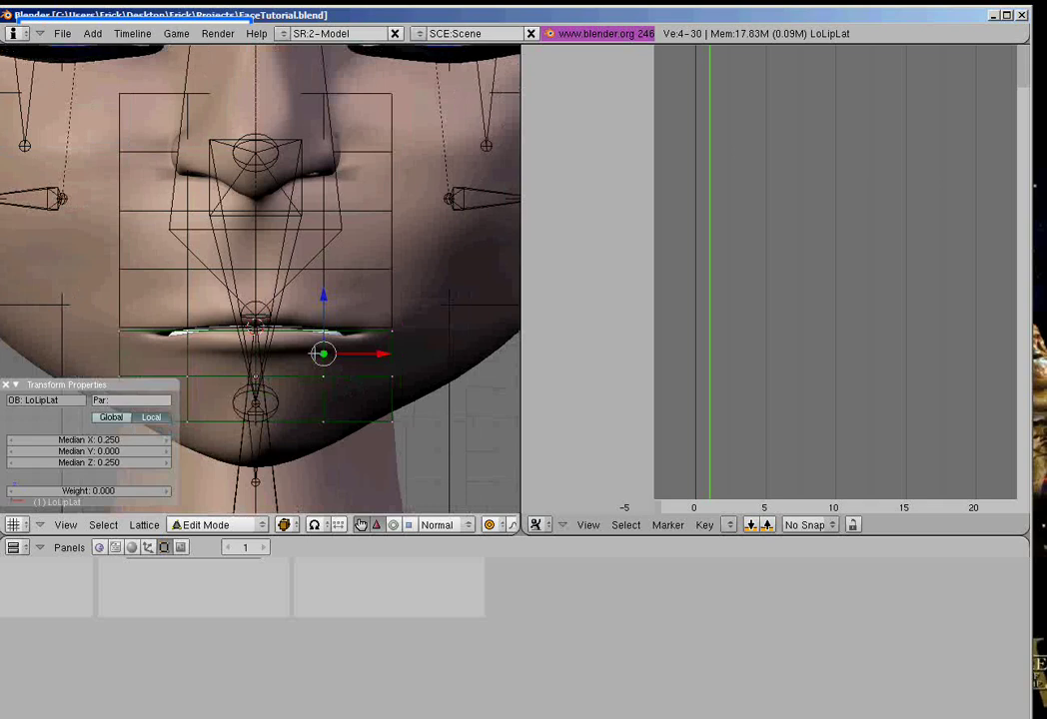
key("g")
right_click(331, 356)
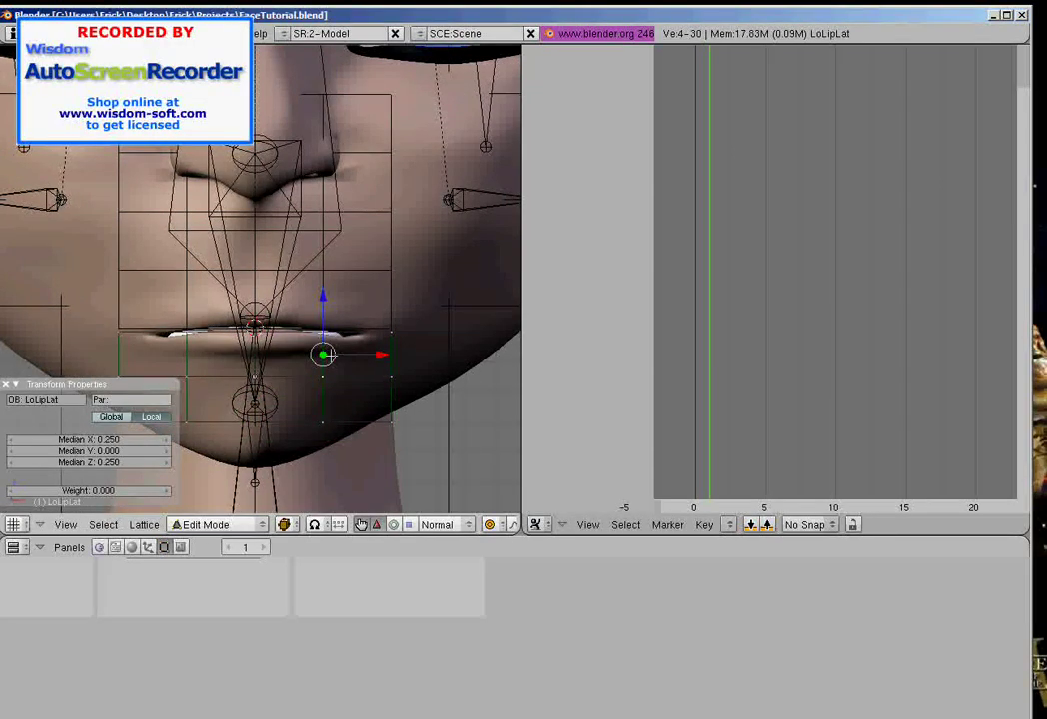
key("g")
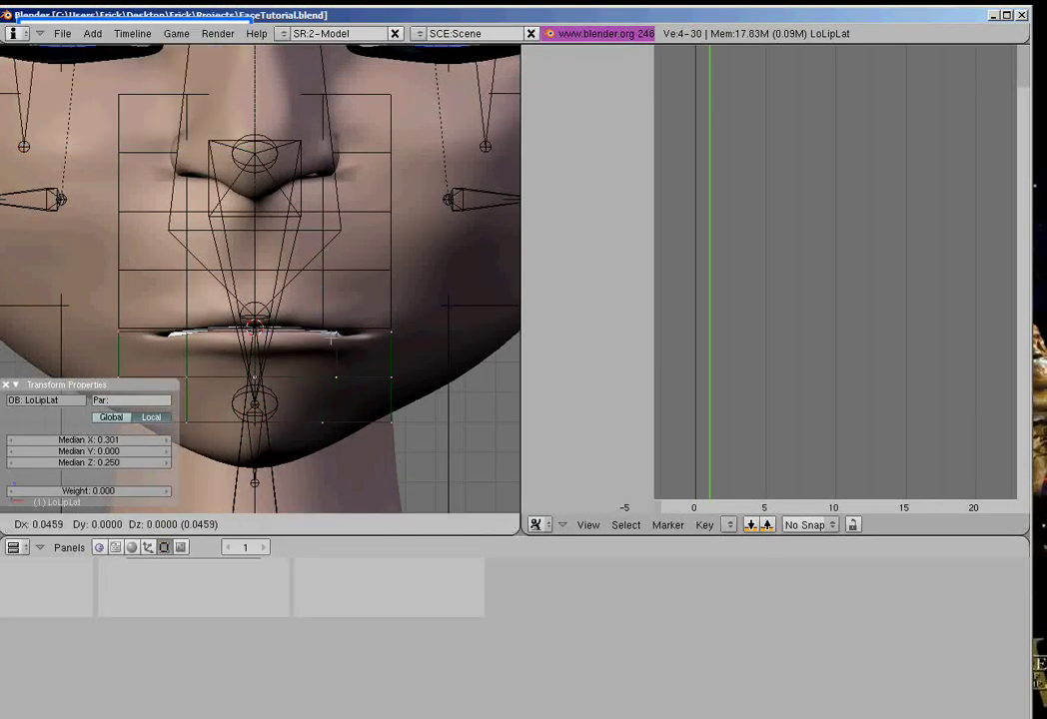
right_click(320, 345)
scroll(324, 360, "up", 2)
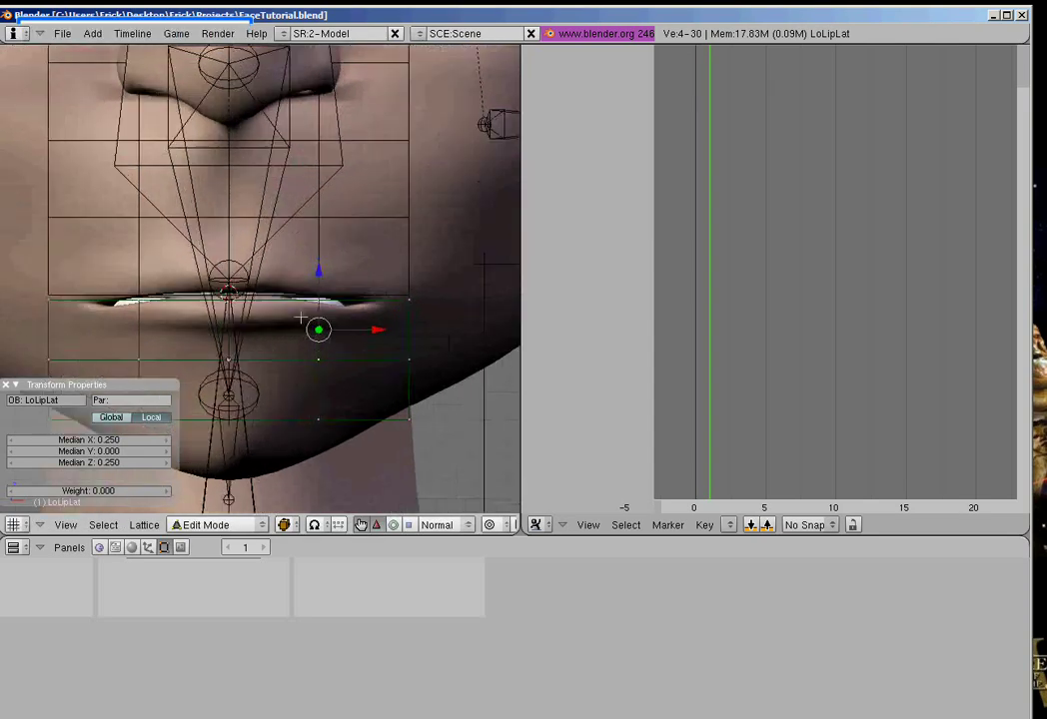
key("g")
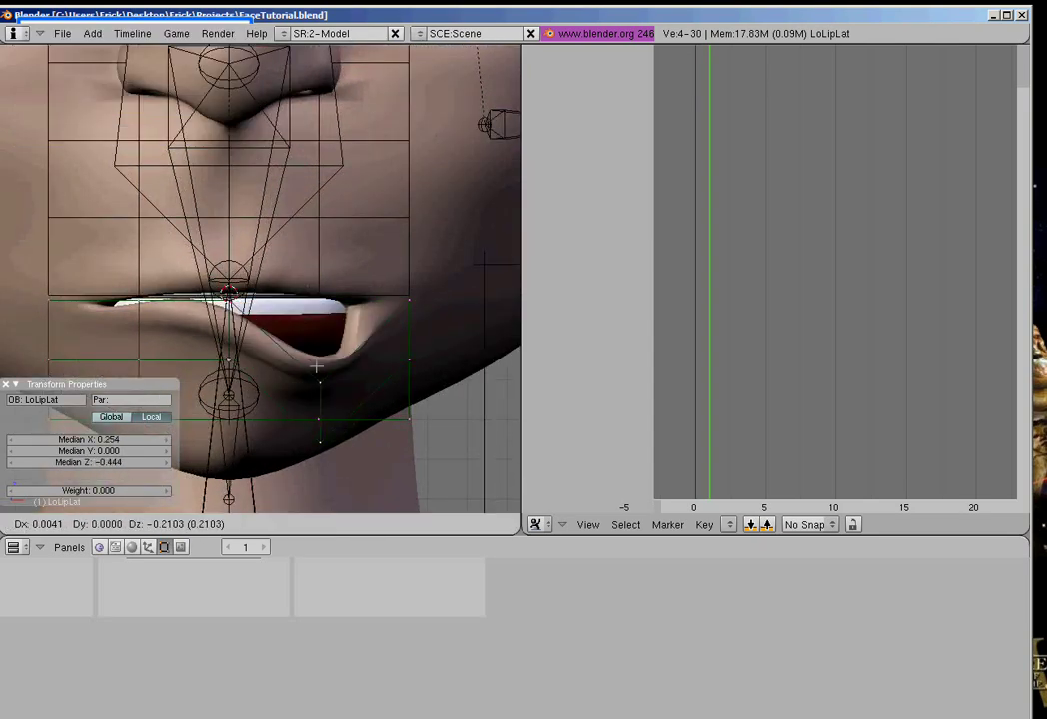
right_click(319, 365)
Step: Test-move the lower lip lattice's upper centre points, then those on the character's right side, cancelling each move
key("a")
key("g")
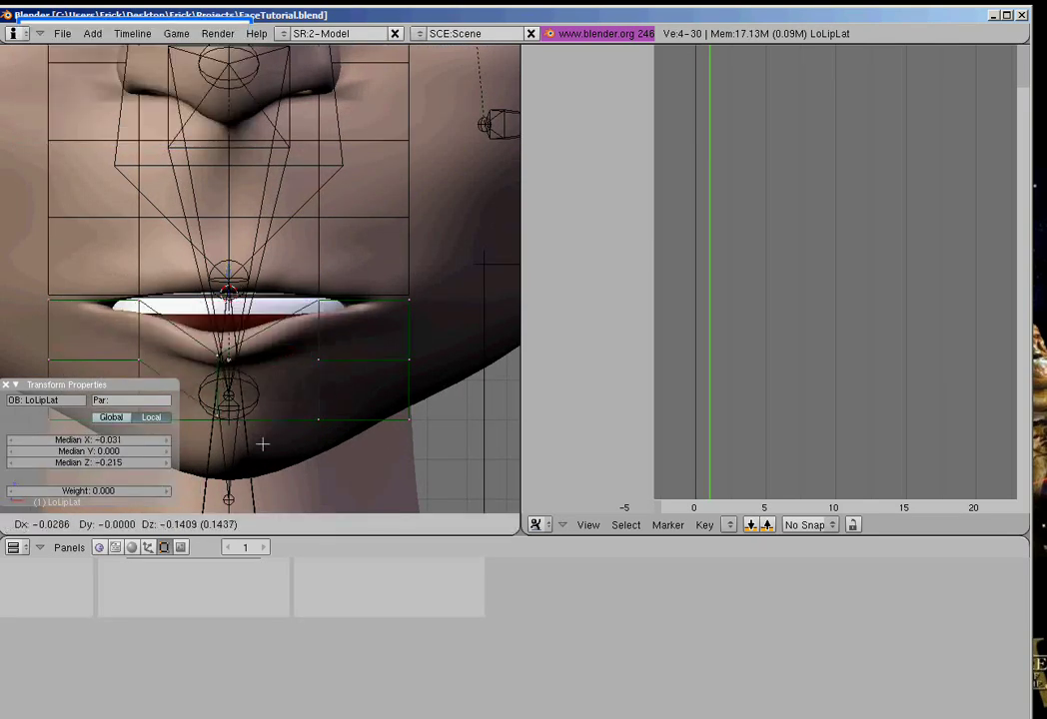
right_click(245, 347)
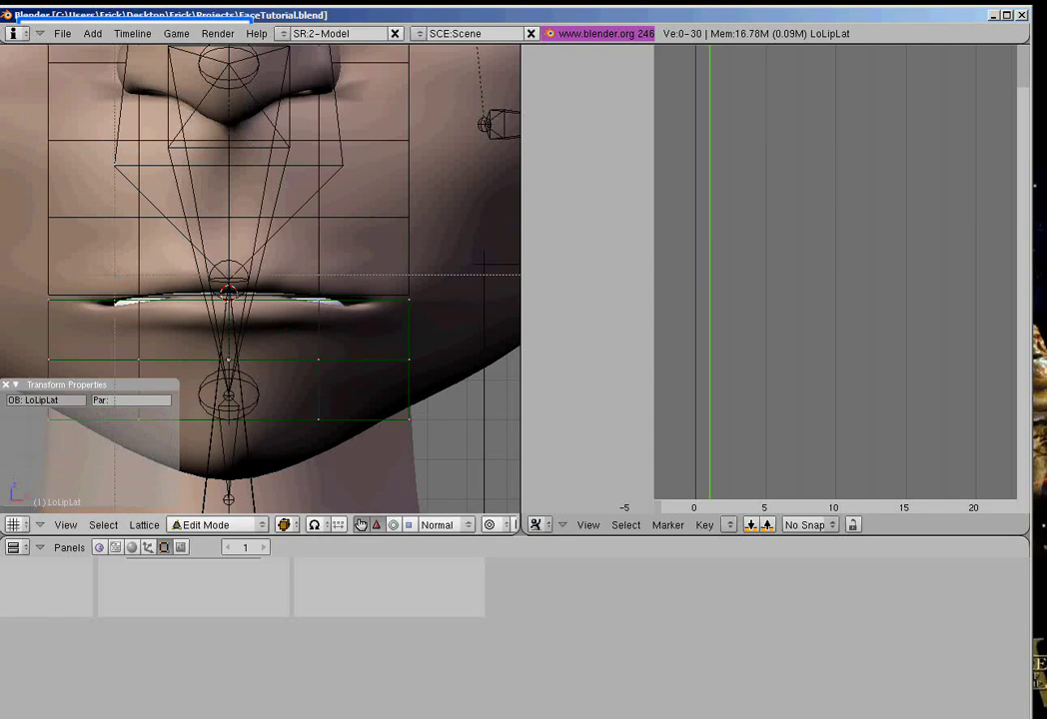
key("g")
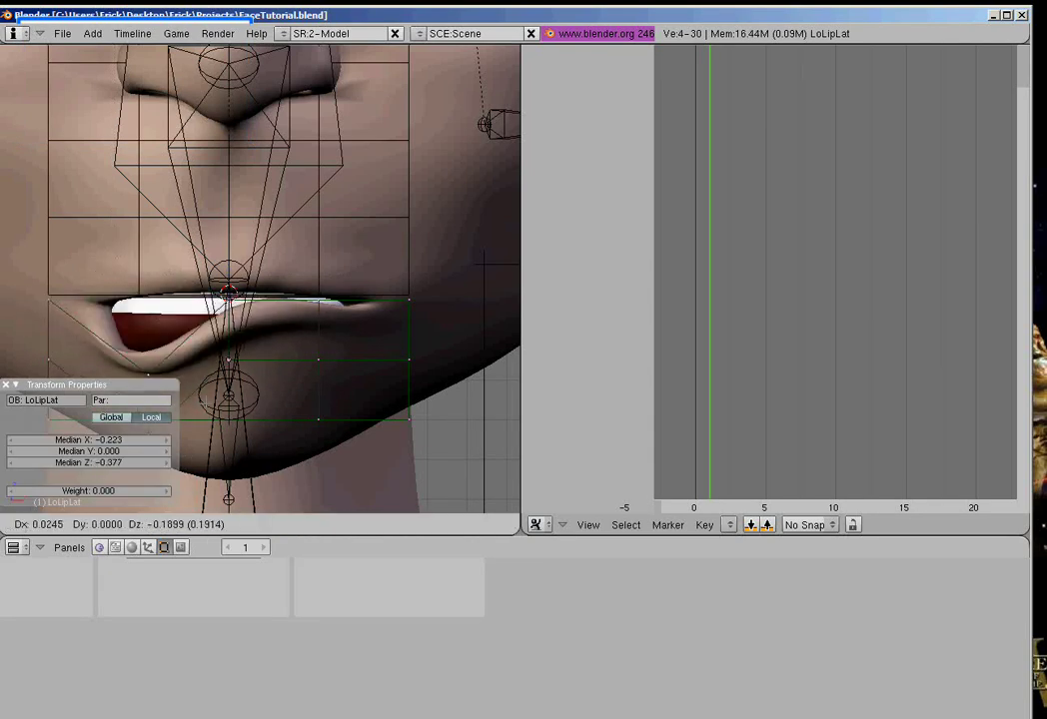
right_click(333, 366)
Step: Select the four upper control points on the character's left side of the lower lip lattice and hook them to a new empty
scroll(334, 367, "down", 2)
key("a")
key("b")
left_click_drag(292, 271, 344, 355)
middle_click_drag(259, 315, 290, 344)
key("g")
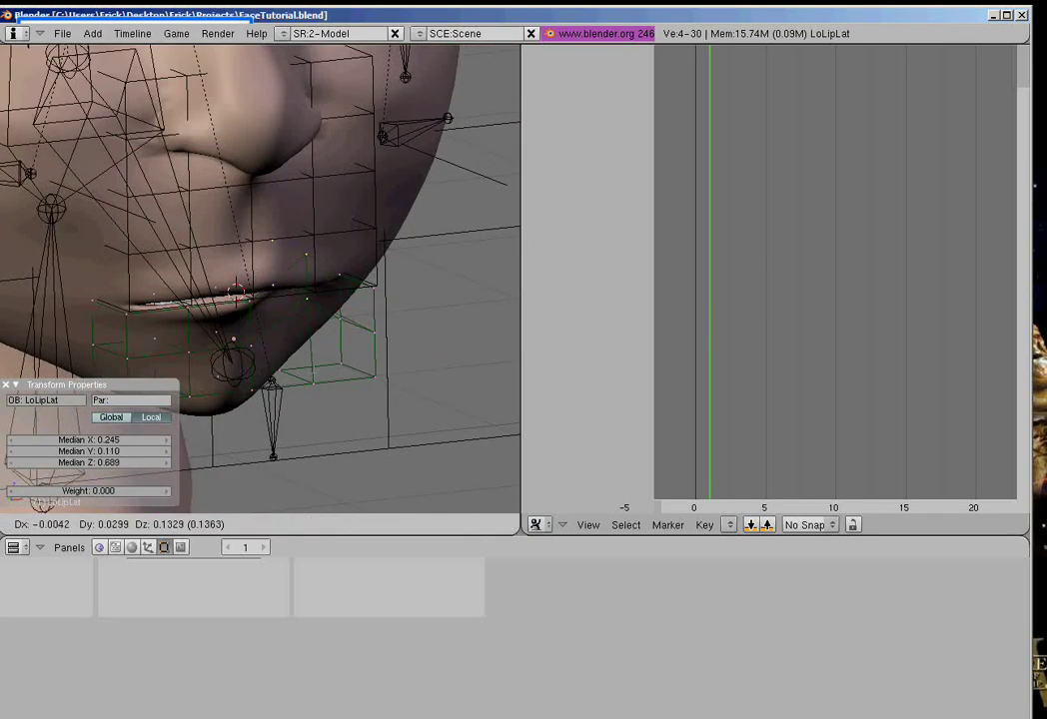
right_click(302, 335)
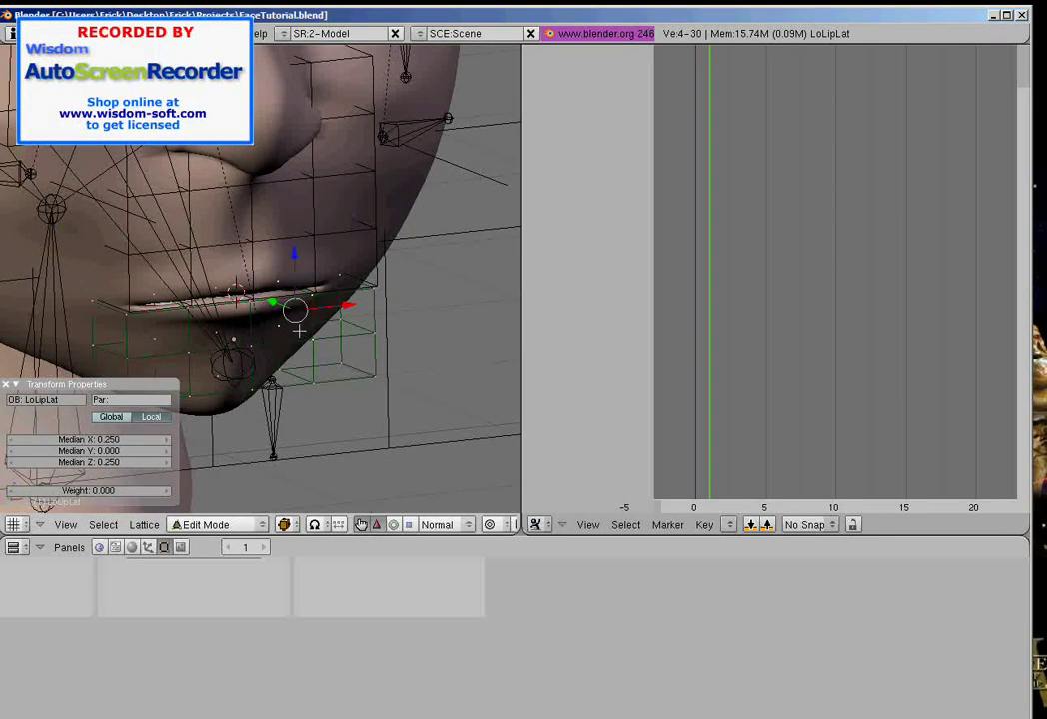
key("ctrl+h")
left_click(298, 329)
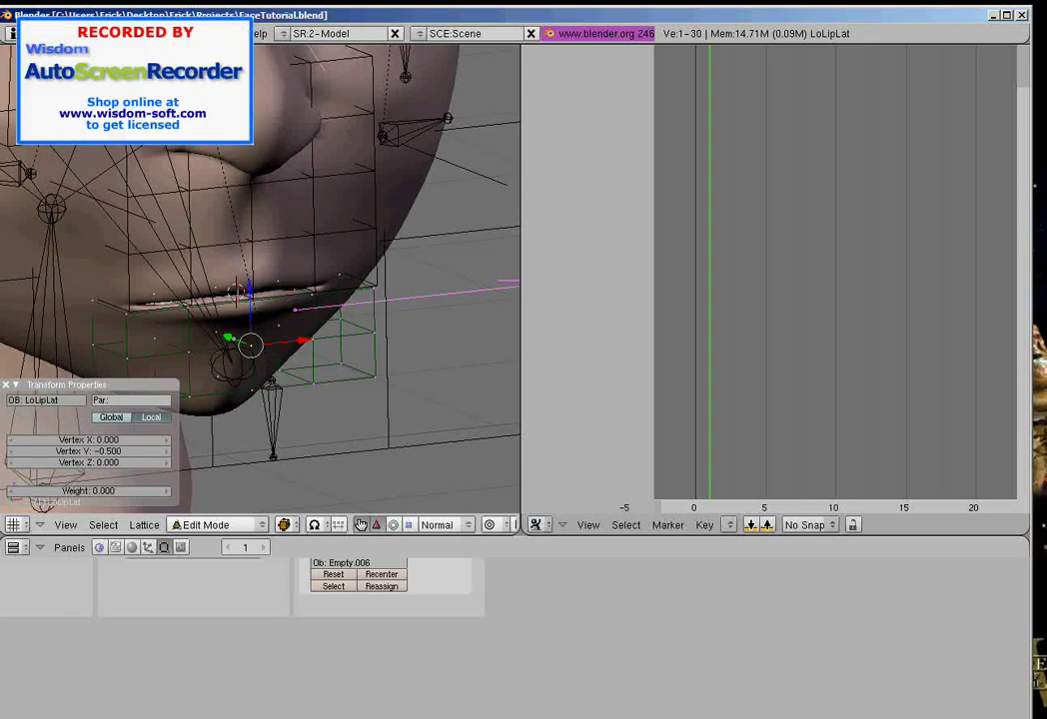
Step: Hook the lower lip lattice's upper centre control points to a new empty
key("g")
middle_click_drag(254, 357, 192, 353)
key("ctrl+h")
Step: Hook the upper control points on the character's right side to a new empty and leave Edit Mode
key("a")
key("b")
left_click_drag(200, 369, 192, 365)
key("ctrl+h")
left_click(189, 359)
middle_click_drag(188, 360, 380, 362)
key("Tab")
Step: Change the display type of the lower lip lattice's three hook empties to Plain Axes
left_click(148, 548)
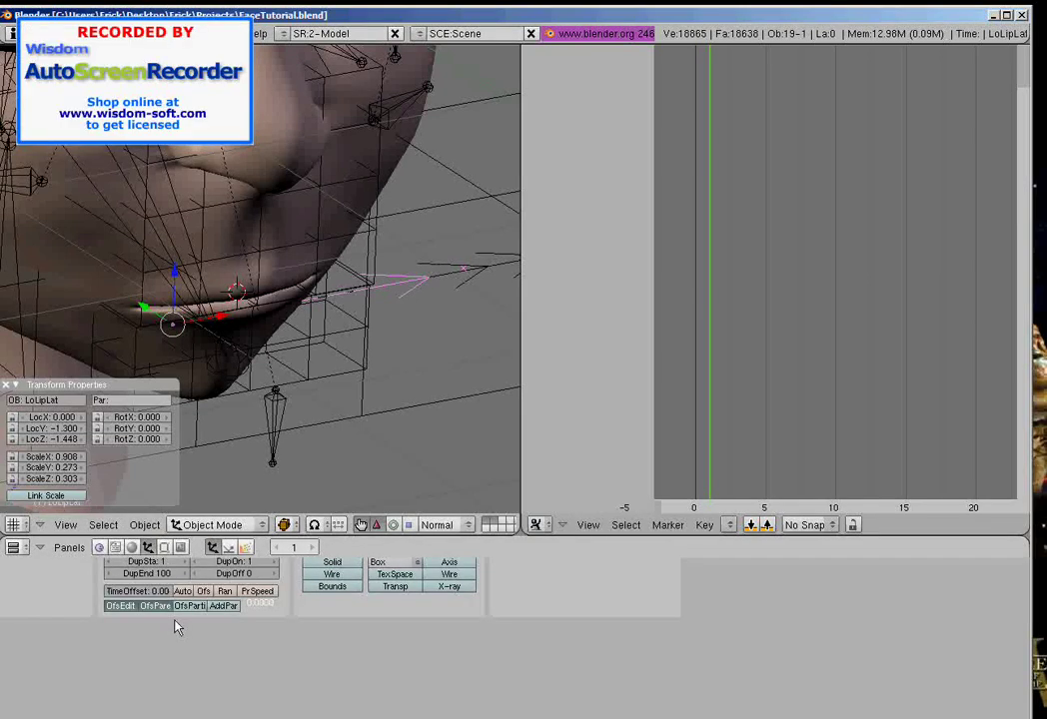
left_click(164, 548)
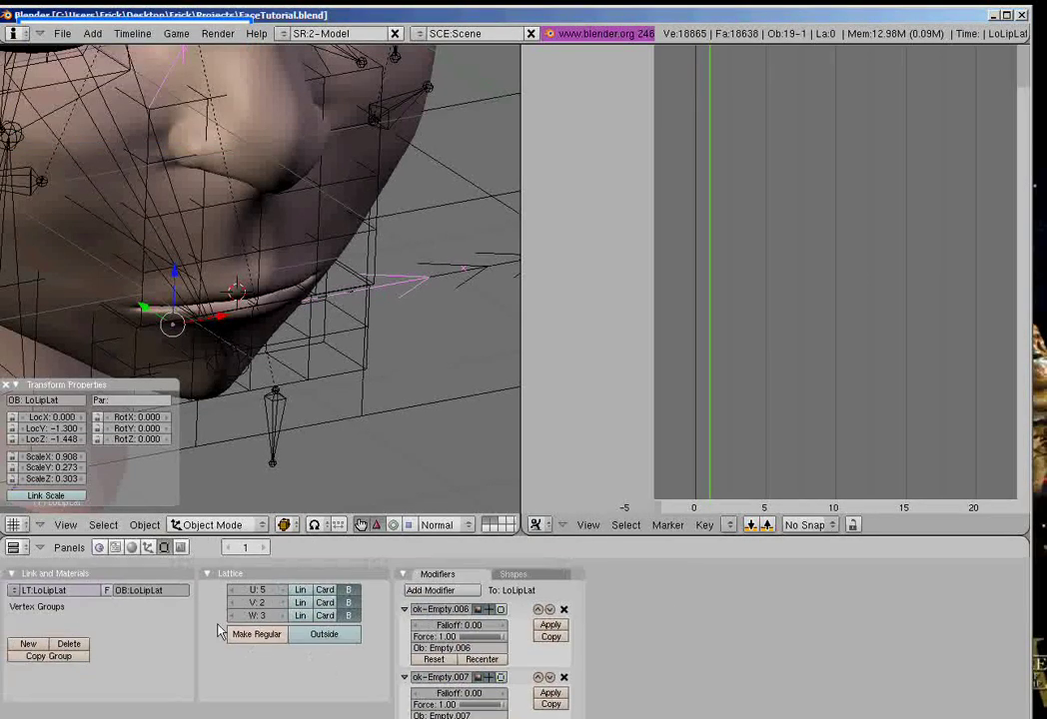
right_click(418, 292)
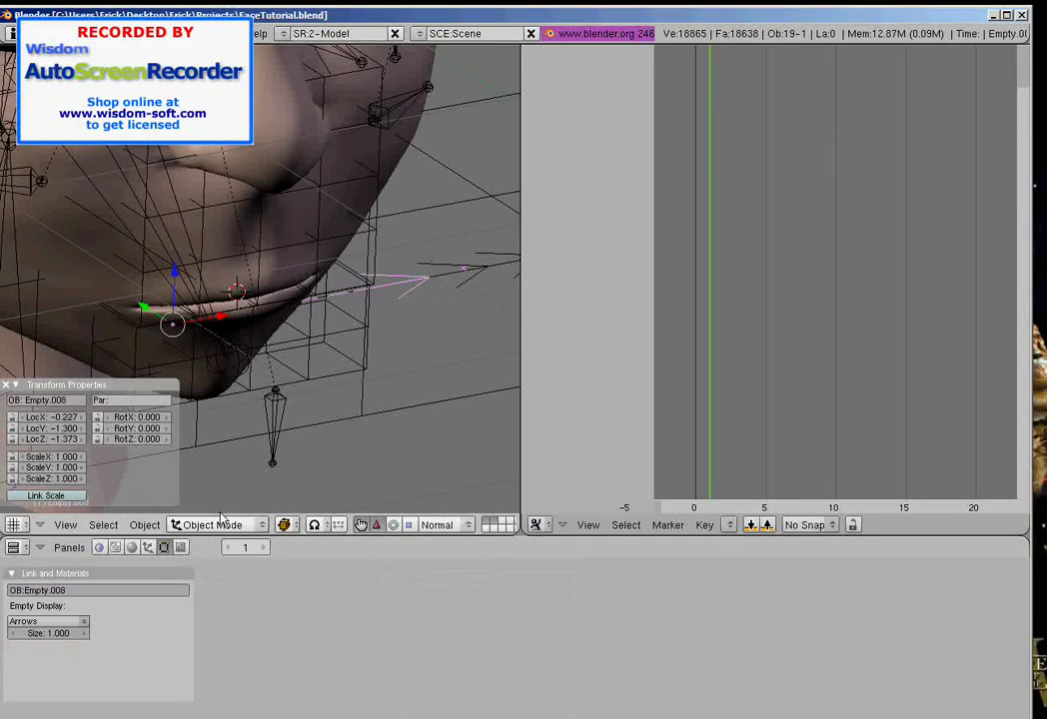
left_click(40, 620)
left_click(38, 588)
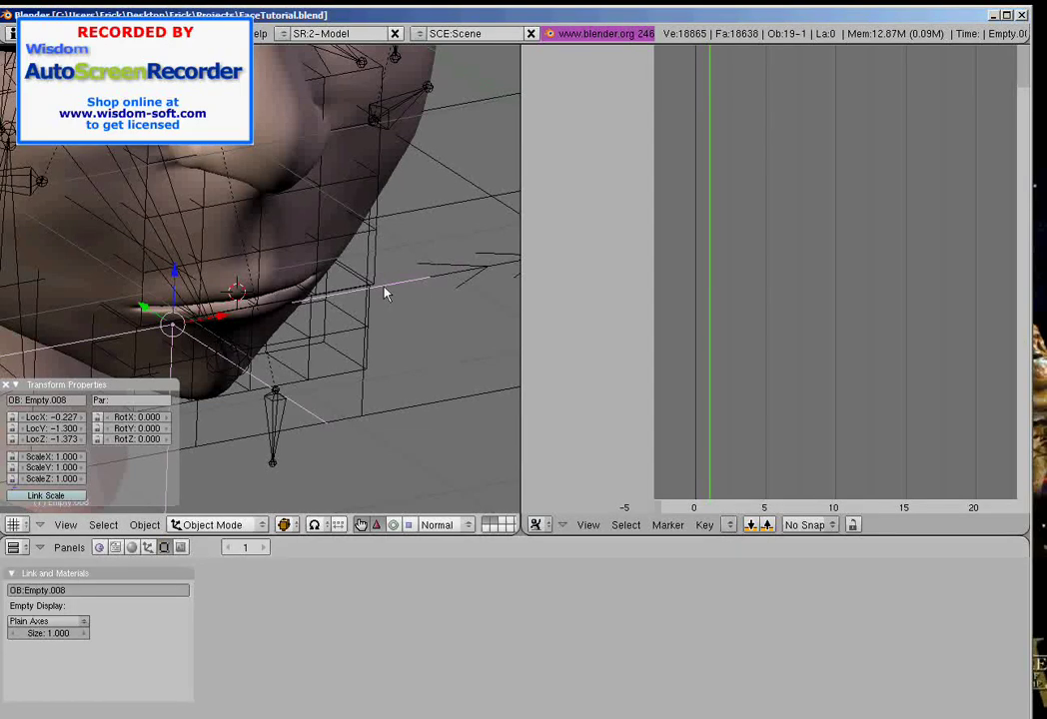
right_click(457, 298)
left_click(59, 626)
left_click(38, 588)
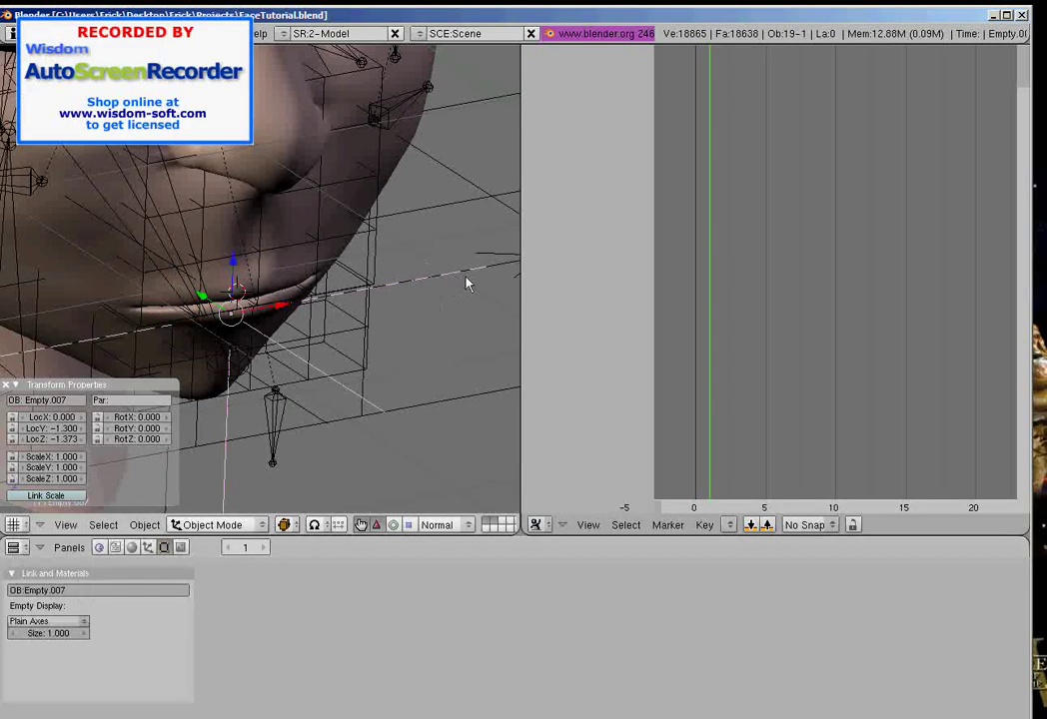
left_click(44, 623)
left_click(38, 589)
Step: Select the face lattice's five hook empties, including the two brow ones, and move them to layer 12
middle_click_drag(419, 329, 384, 303)
scroll(329, 320, "down", 2)
right_click(381, 268)
scroll(381, 267, "down", 2)
middle_click_drag(316, 212, 80, 336, "shift")
middle_click_drag(335, 252, 343, 281)
right_click(392, 227, "shift")
middle_click_drag(392, 227, 243, 361)
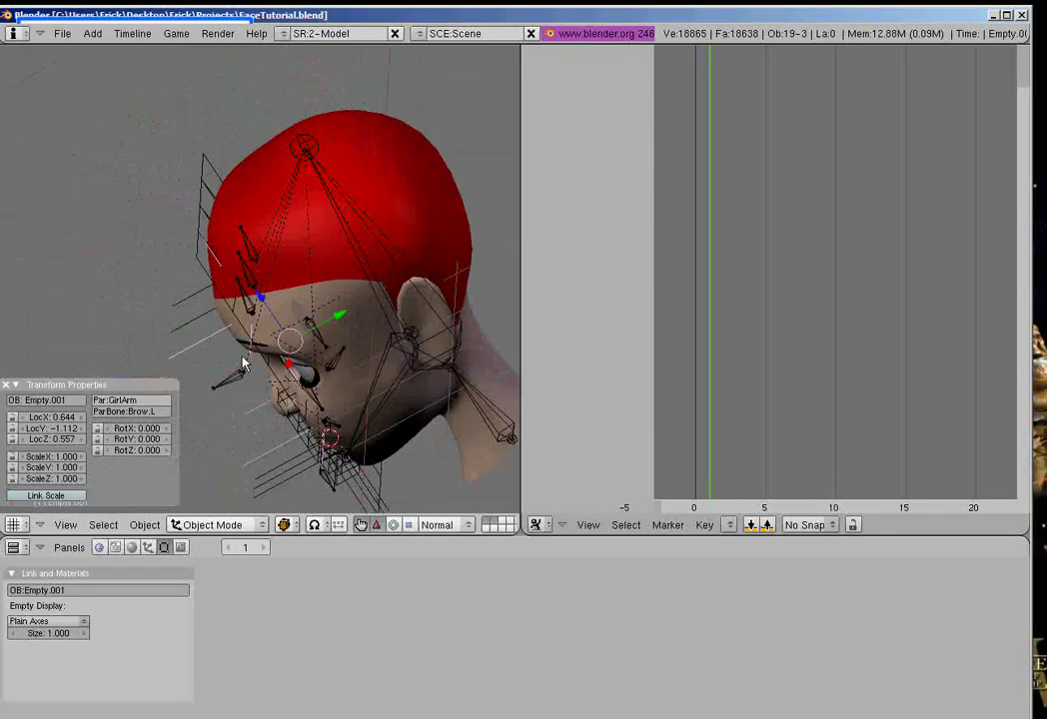
right_click(188, 310, "shift")
middle_click_drag(187, 309, 337, 297)
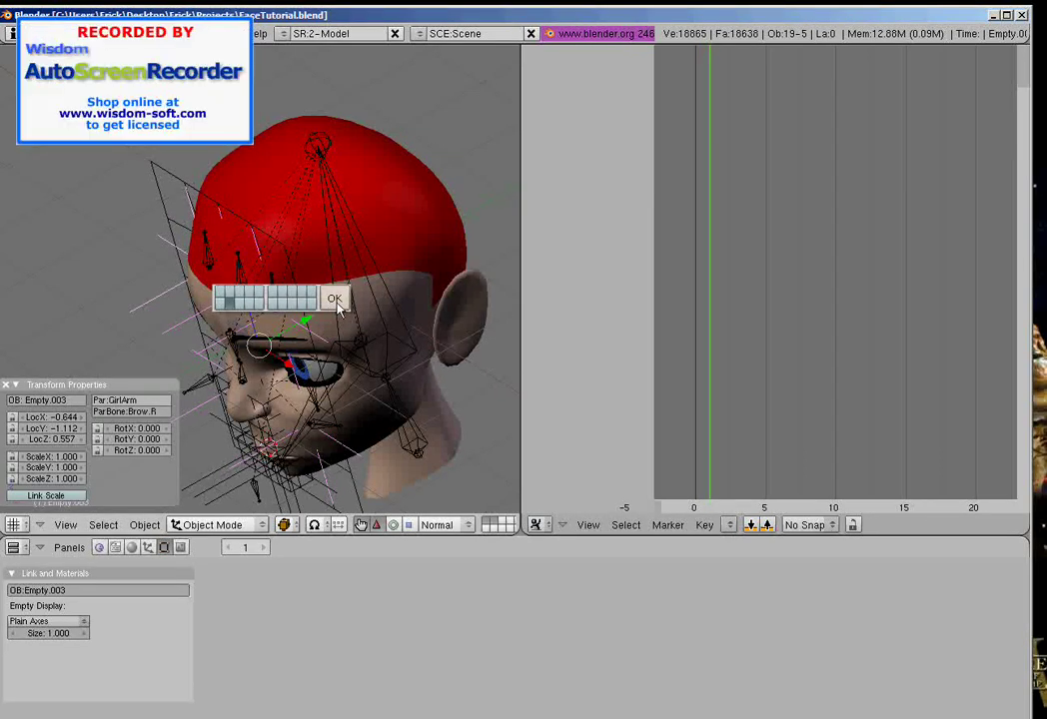
Step: Check the layer holding the five face empties, then display layers 1 and 2 together
key("KP_Divide")
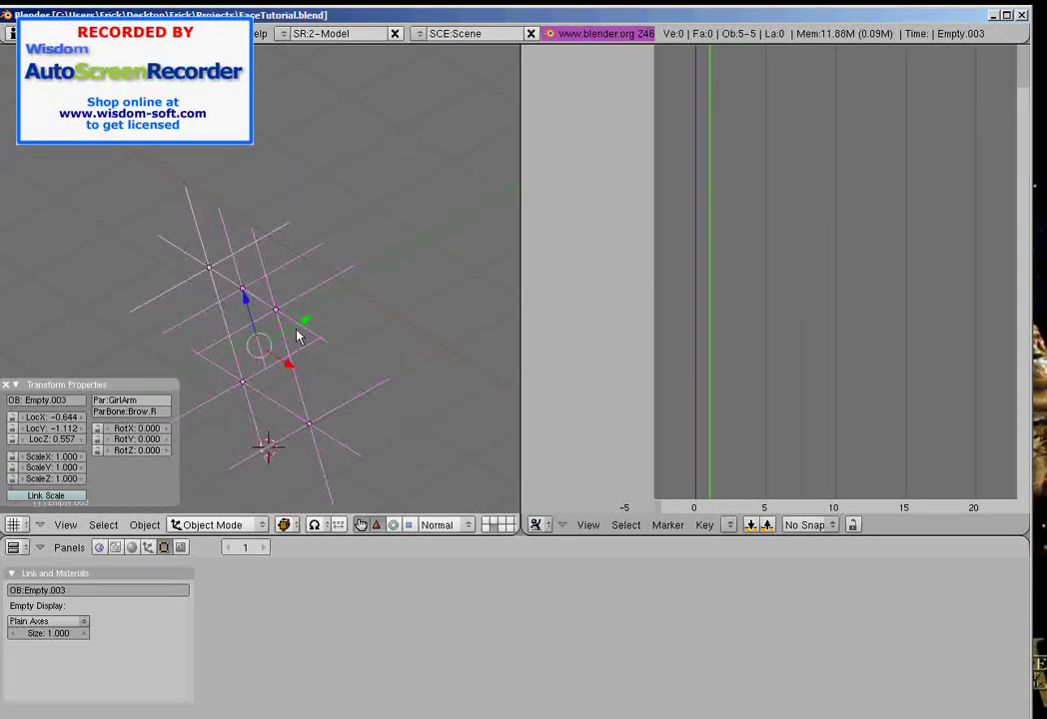
key("KP_Divide")
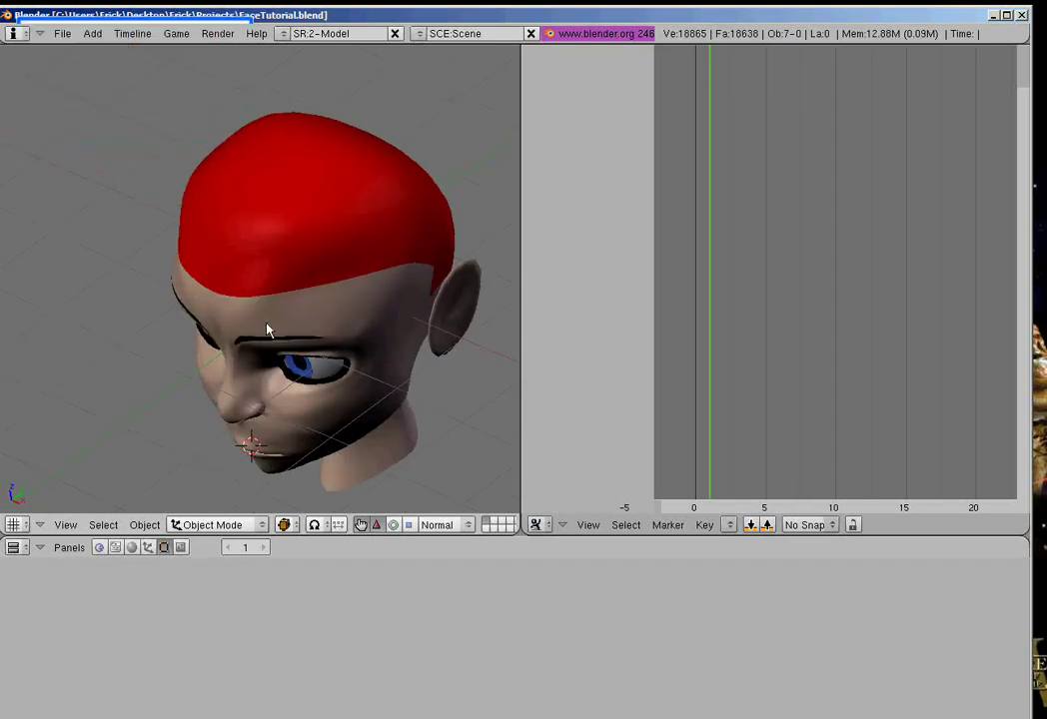
key("shift+2")
middle_click_drag(246, 317, 289, 279, "shift")
scroll(285, 279, "down", 1)
Step: Select the GirlFaceLat lattice around the face and move it onto a hidden layer
right_click(203, 274)
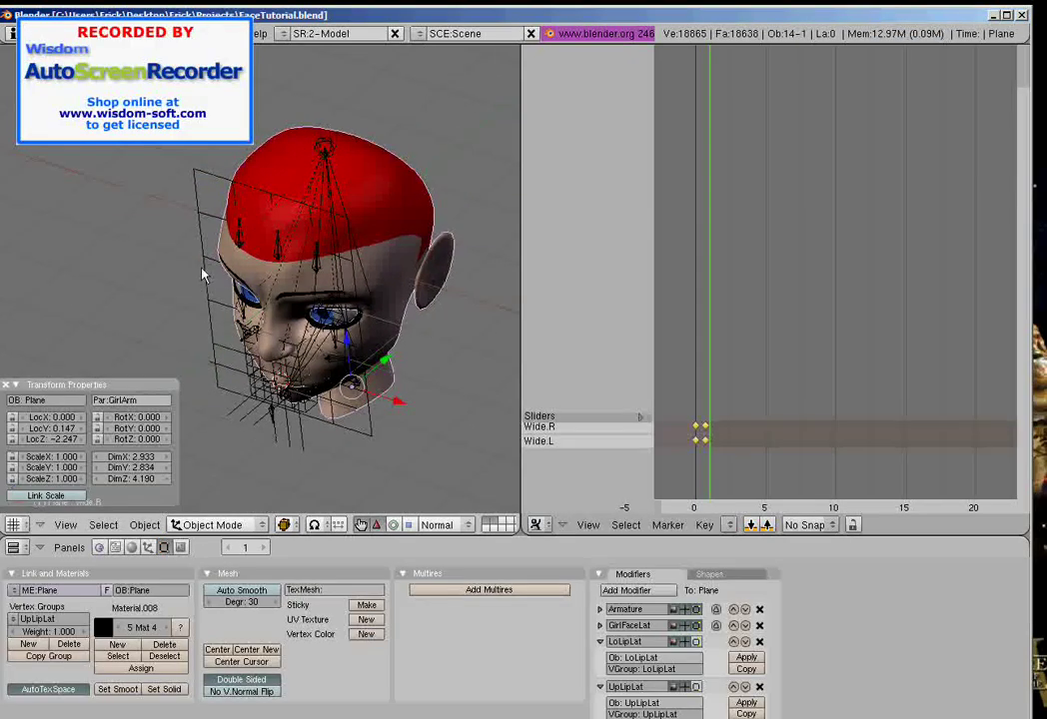
right_click(203, 273)
middle_click_drag(203, 274, 308, 238)
key("g")
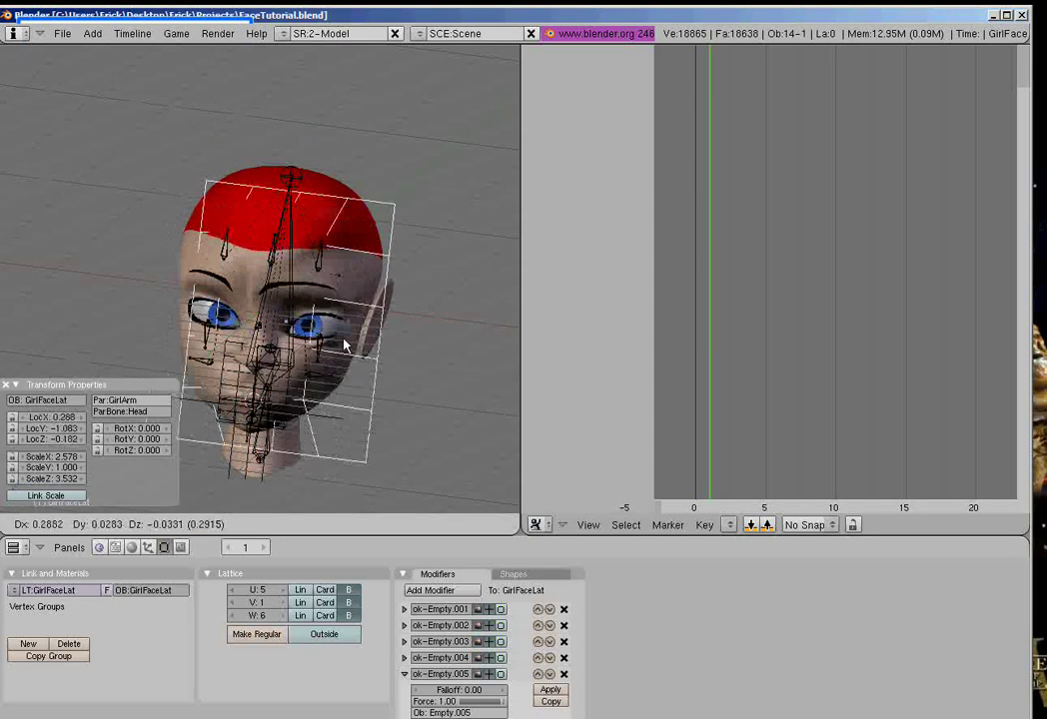
right_click(341, 339)
key("m")
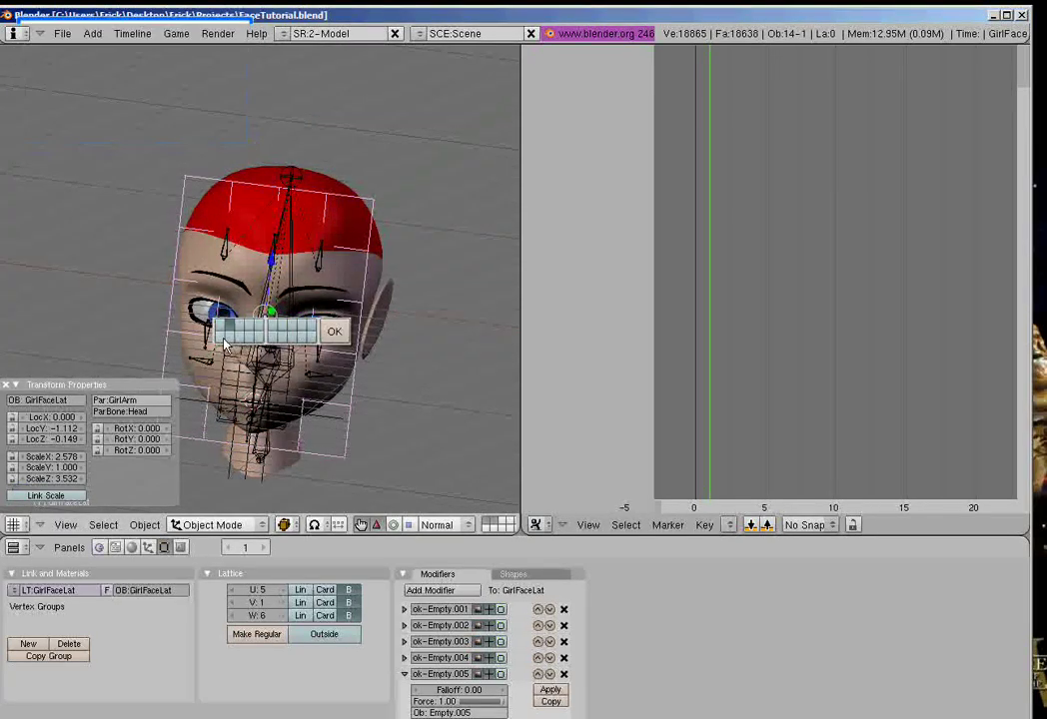
left_click(342, 333)
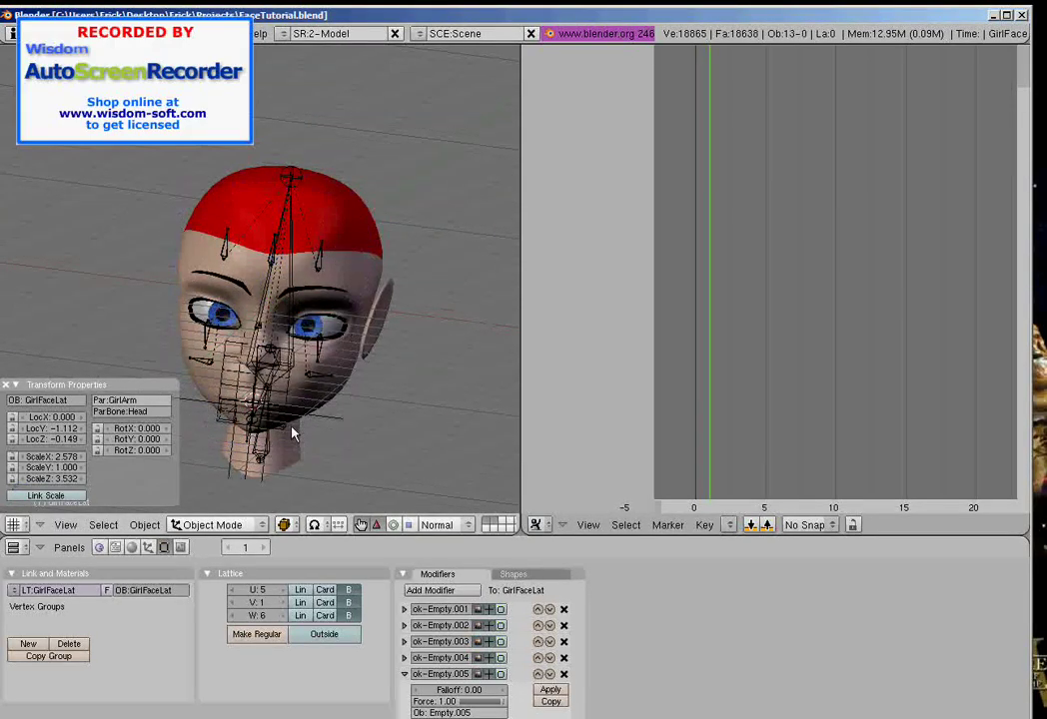
Step: Check the objects on the individual layers, then return to the head with its armature and lip lattices displayed
key("2")
key("3")
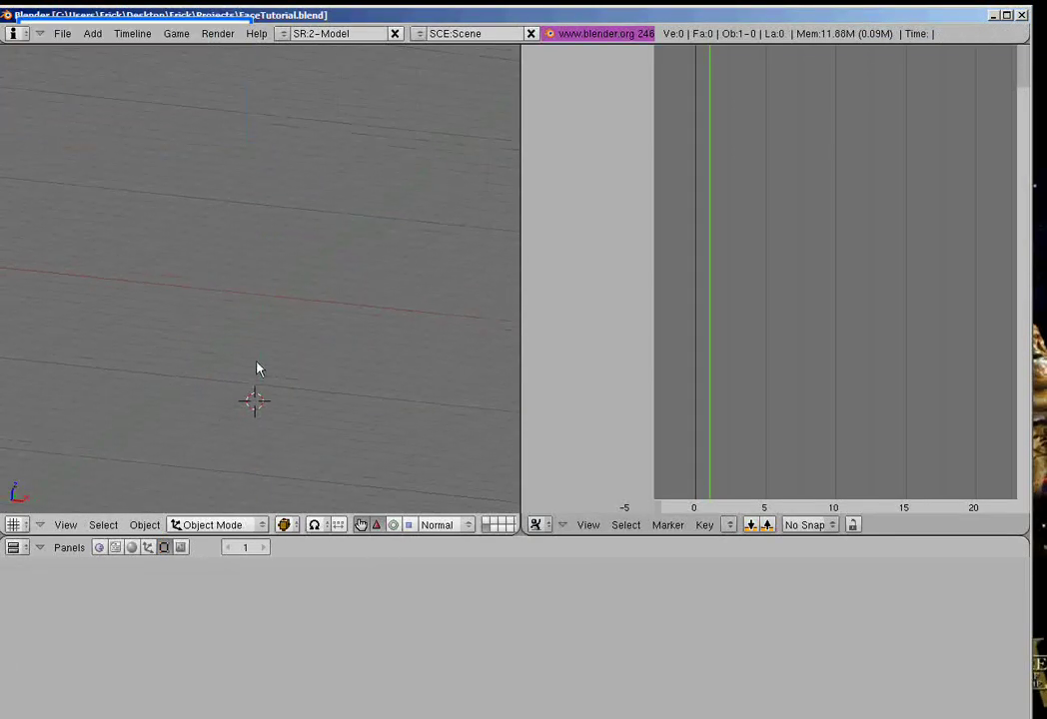
key("1")
middle_click_drag(310, 361, 272, 313)
scroll(273, 312, "up", 2)
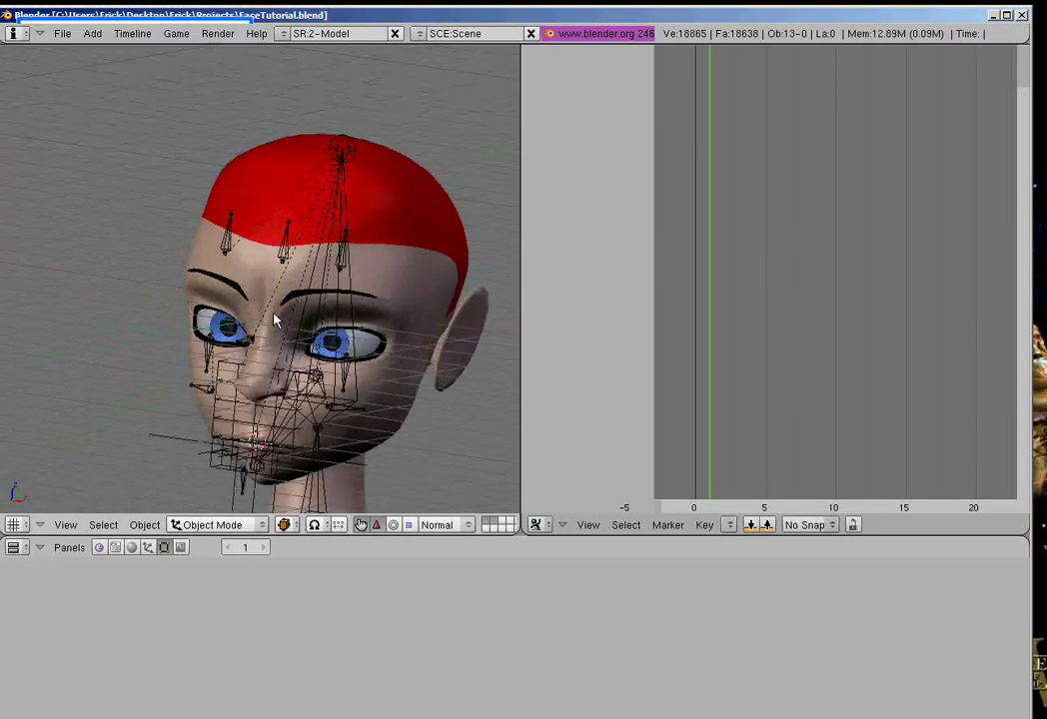
Step: Select the head's armature, shift its middle brow bone and pull the Brow.L bone down to lower that eyebrow
right_click(292, 243)
middle_click_drag(340, 239, 402, 252)
key("g")
left_click(316, 238)
right_click(344, 251)
key("g")
left_click(346, 300)
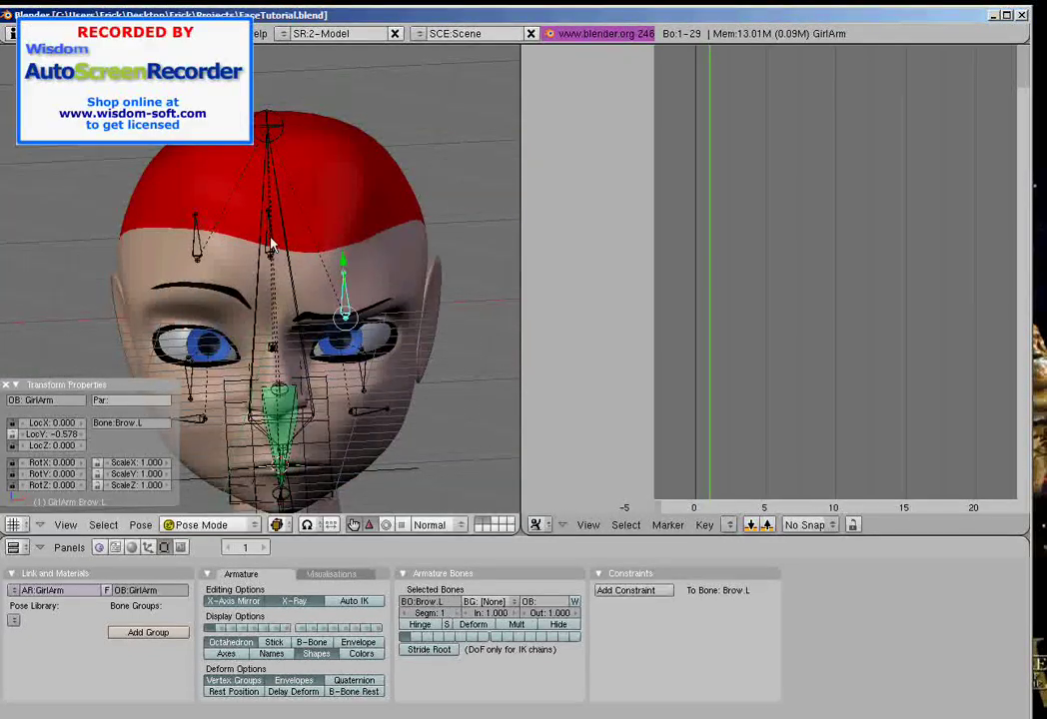
Step: Raise the middle brow bone above the forehead, and move the Brow.L bone upward
right_click(270, 242)
key("g")
left_click(277, 201)
middle_click_drag(277, 202, 327, 306)
right_click(326, 305)
key("g")
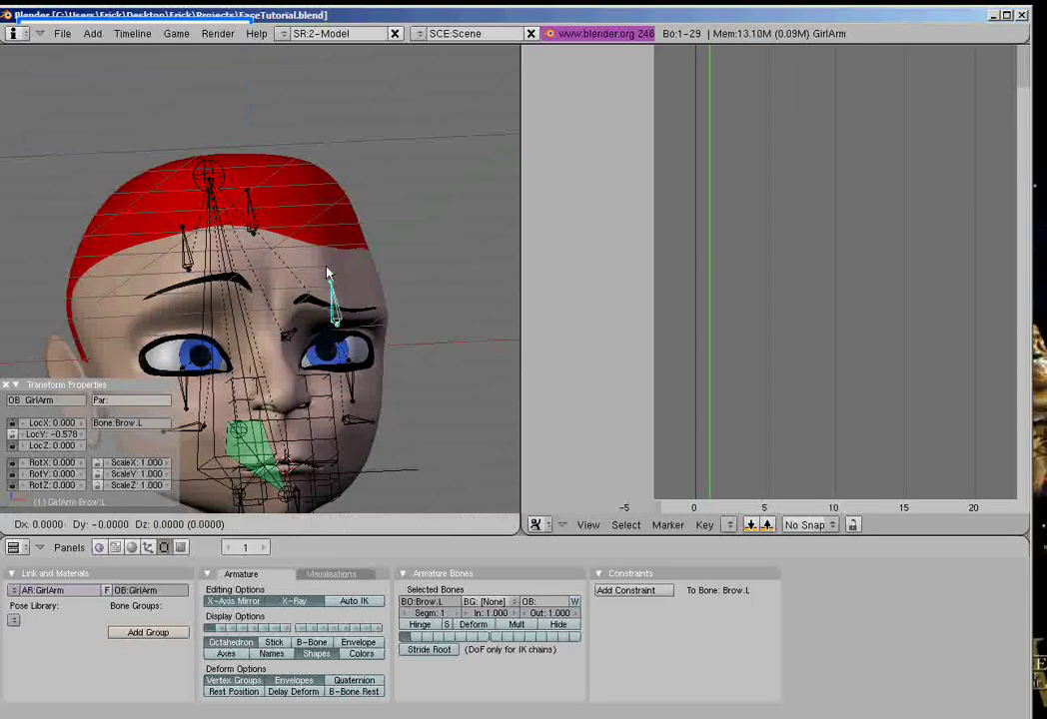
left_click(326, 240)
Step: Adjust the middle brow bone's position again and raise the Brow.R bone slightly
right_click(266, 229)
key("g")
left_click(287, 229)
middle_click_drag(287, 229, 222, 279)
right_click(209, 247)
key("g")
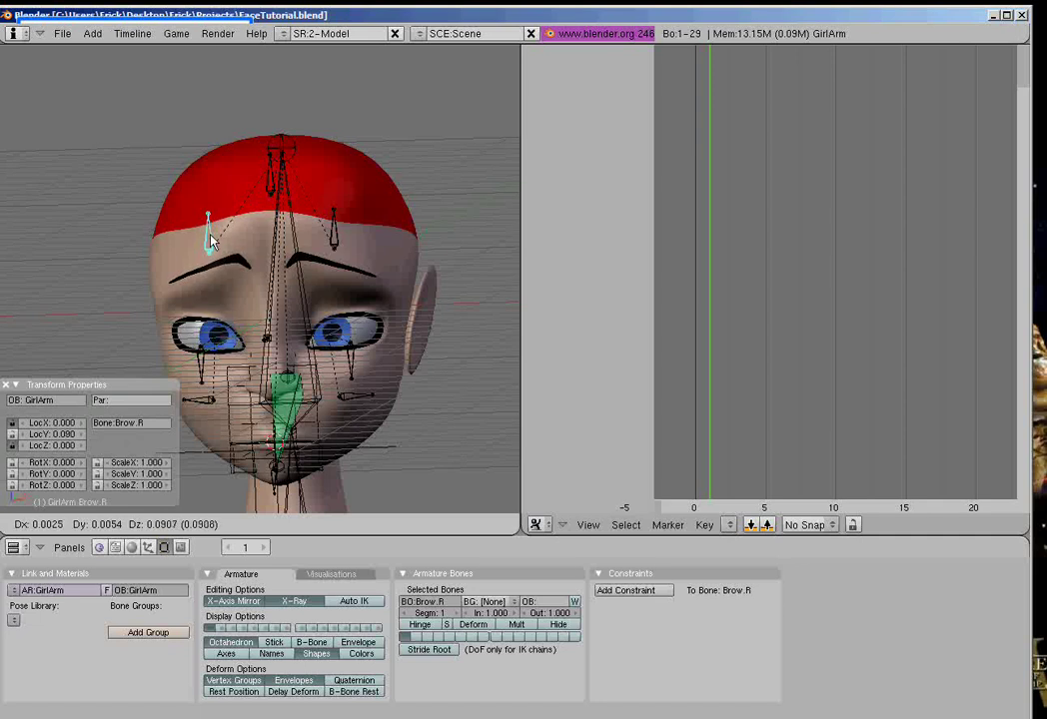
left_click(210, 227)
Step: Adjust Brow.L, add BrowMid to the selection and move both bones down together
middle_click_drag(211, 227, 300, 316)
right_click(272, 230)
key("r")
key("Escape")
right_click(339, 246)
left_click(338, 237)
middle_click_drag(299, 248, 228, 330)
right_click(285, 161, "shift")
key("g")
left_click(297, 224)
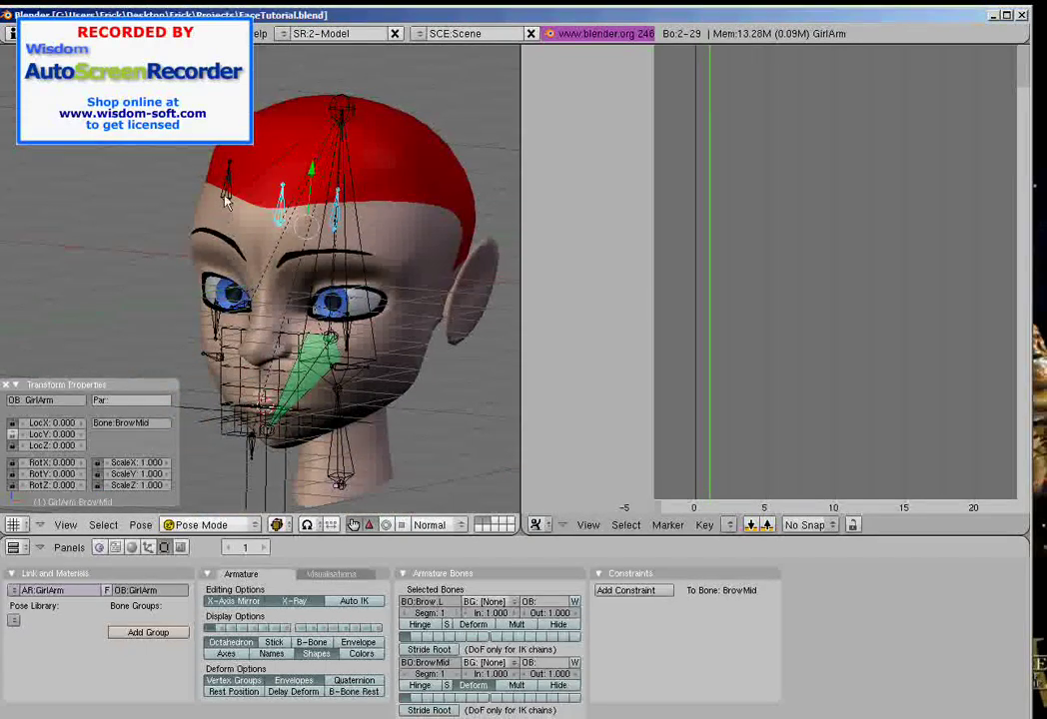
Step: Try moving the Brow.R bone in the front view to test that eyebrow's deformation
right_click(226, 200)
key("KP_1")
key("g")
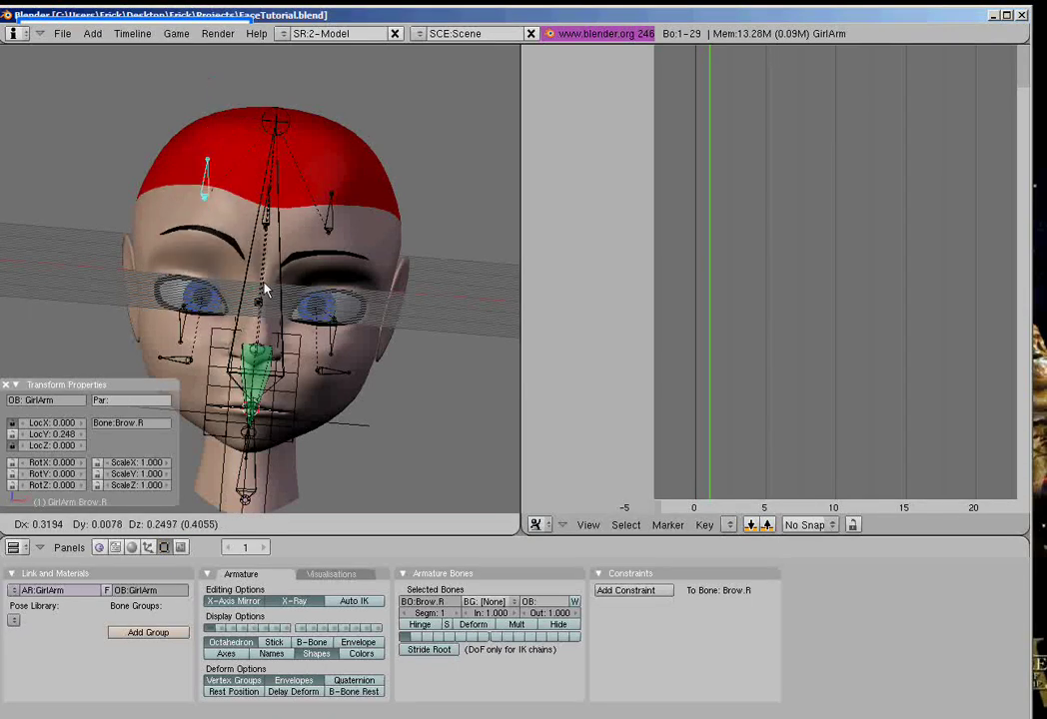
right_click(259, 206)
middle_click_drag(259, 215, 258, 345)
scroll(270, 336, "up", 2)
Step: Try moving the mouth-corner hook Empty.006 in Object Mode to test the lip lattice's deformation
right_click(310, 344)
key("g")
right_click(336, 286)
scroll(280, 378, "up", 2)
right_click(276, 403)
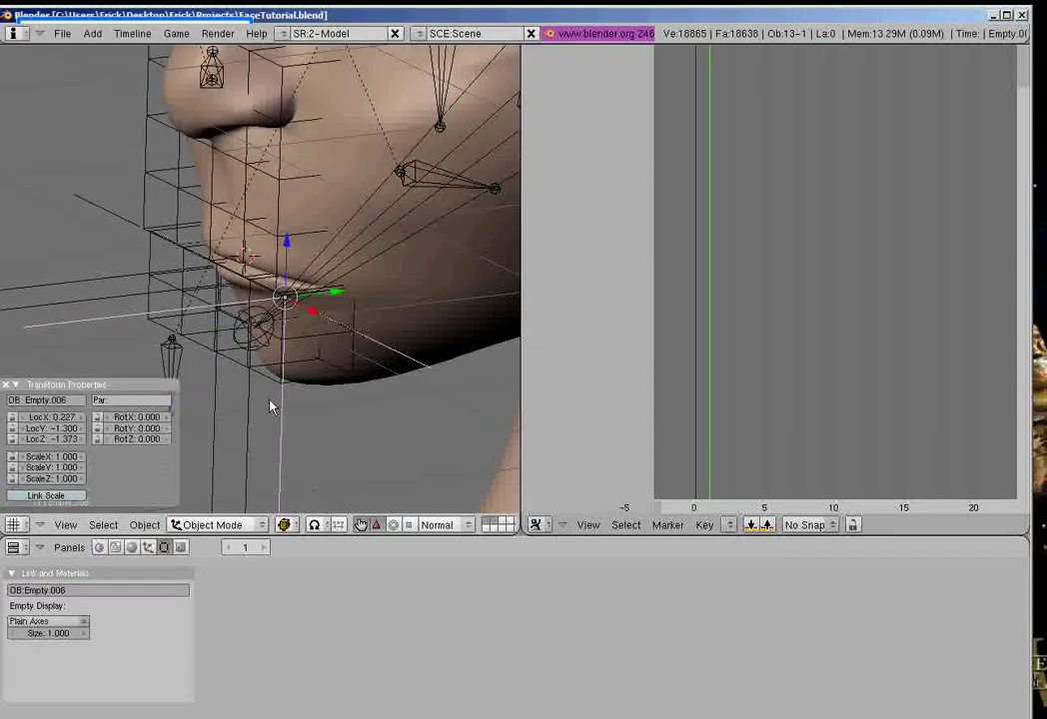
scroll(262, 401, "down", 3)
key("g")
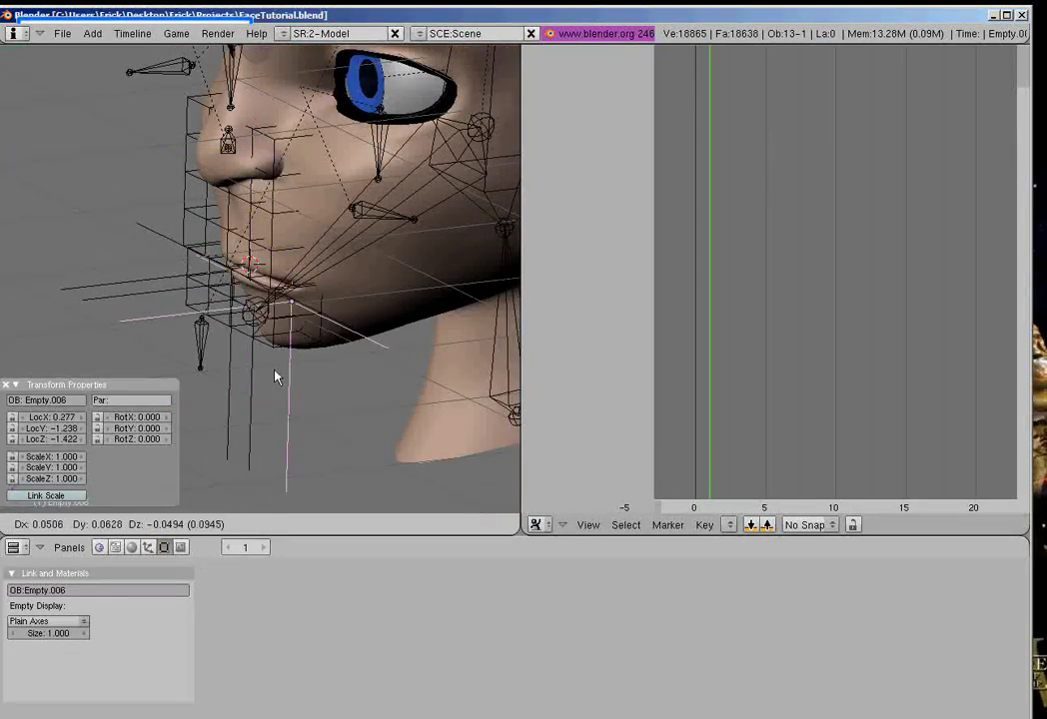
right_click(254, 389)
Step: Try moving the middle lip hook Empty.007, and select Empty.008 at the opposite corner of the mouth
middle_click_drag(253, 389, 292, 388)
right_click(275, 385)
key("g")
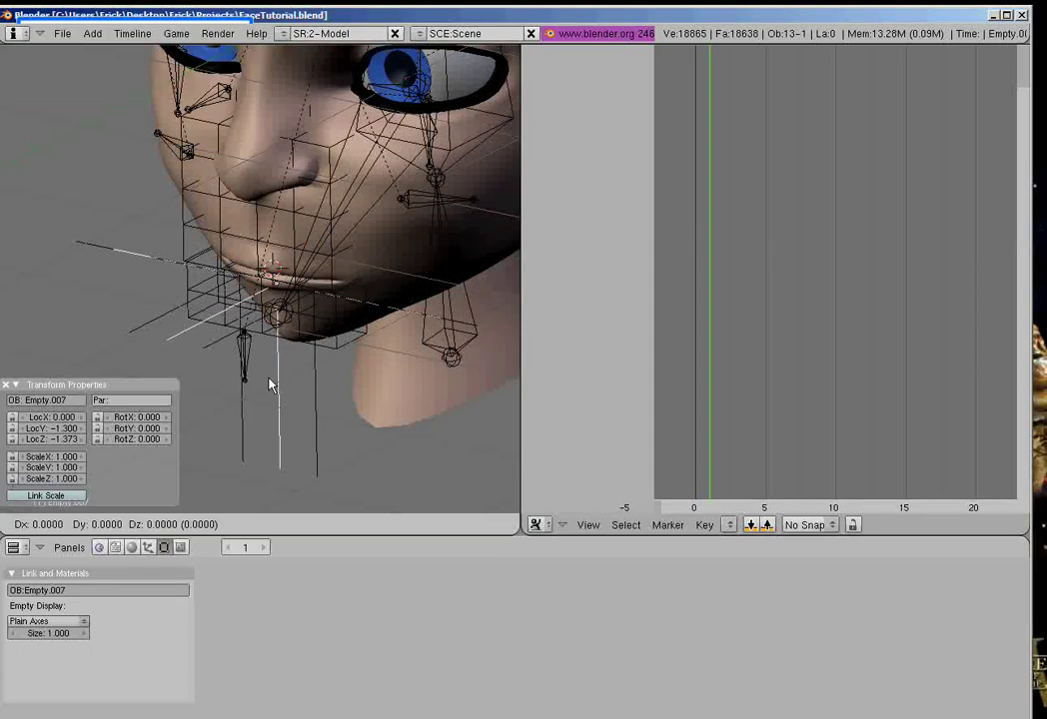
left_click(243, 408)
key("shift+d")
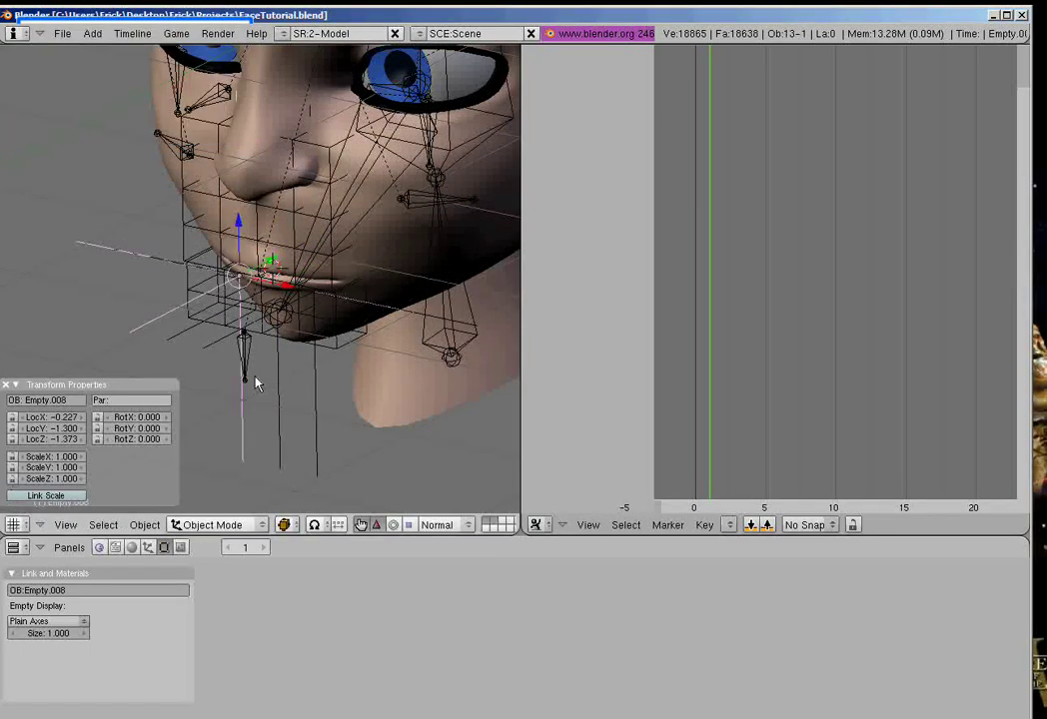